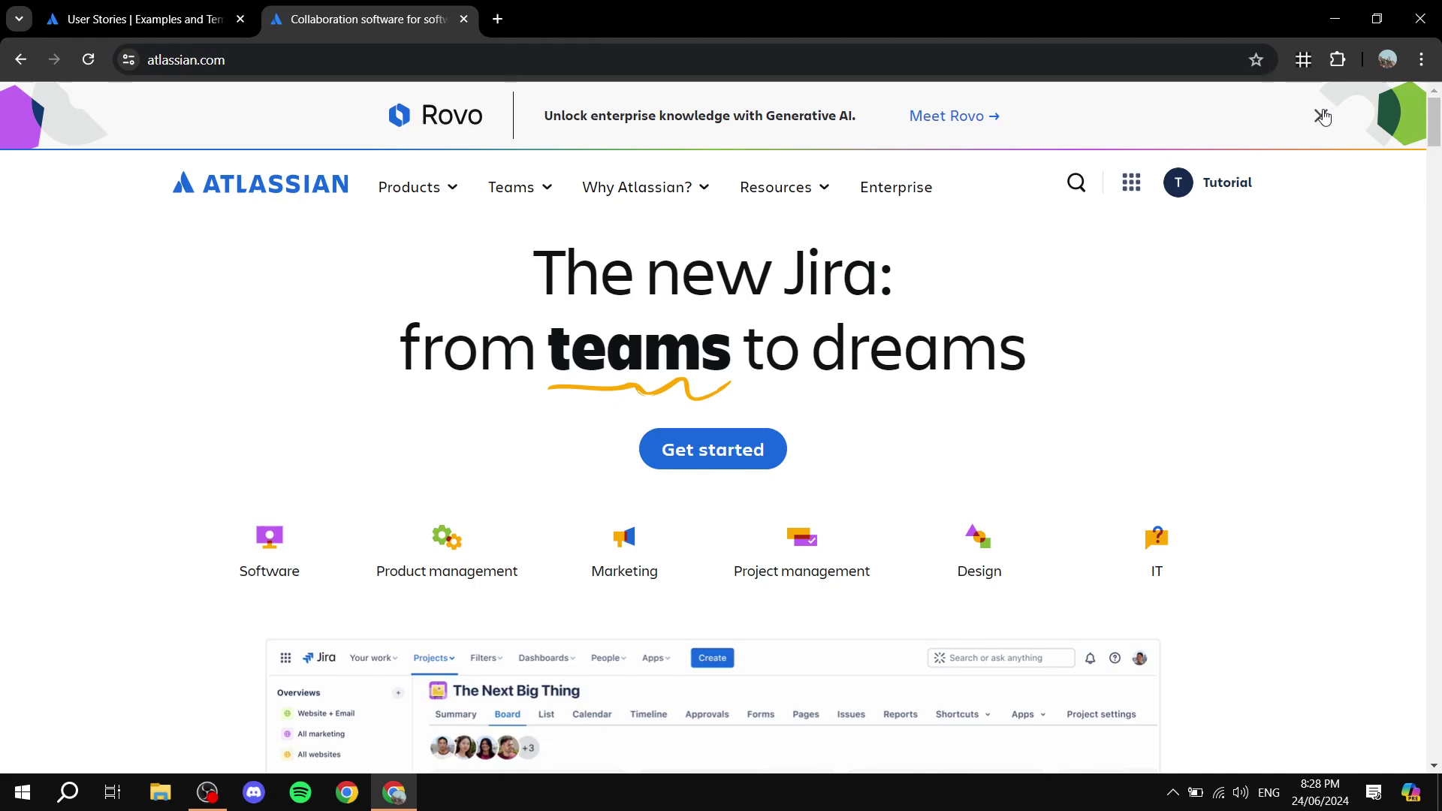
# - Switch to the 'User stories with examples and a template' article tab
pyautogui.click(167, 8)
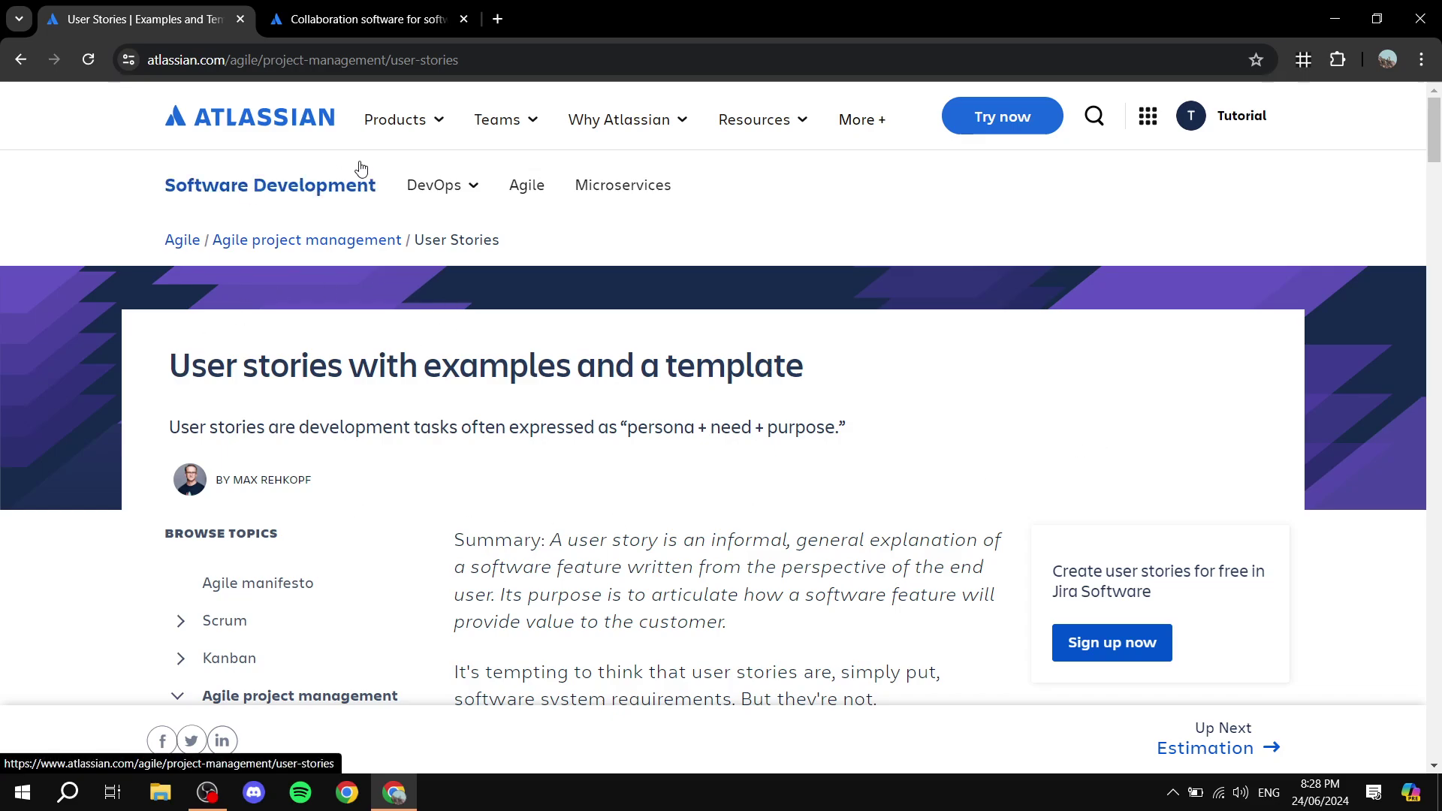
# - Highlight the definition, end-user perspective and purpose sentences in the article's Summary
pyautogui.moveTo(539, 164)
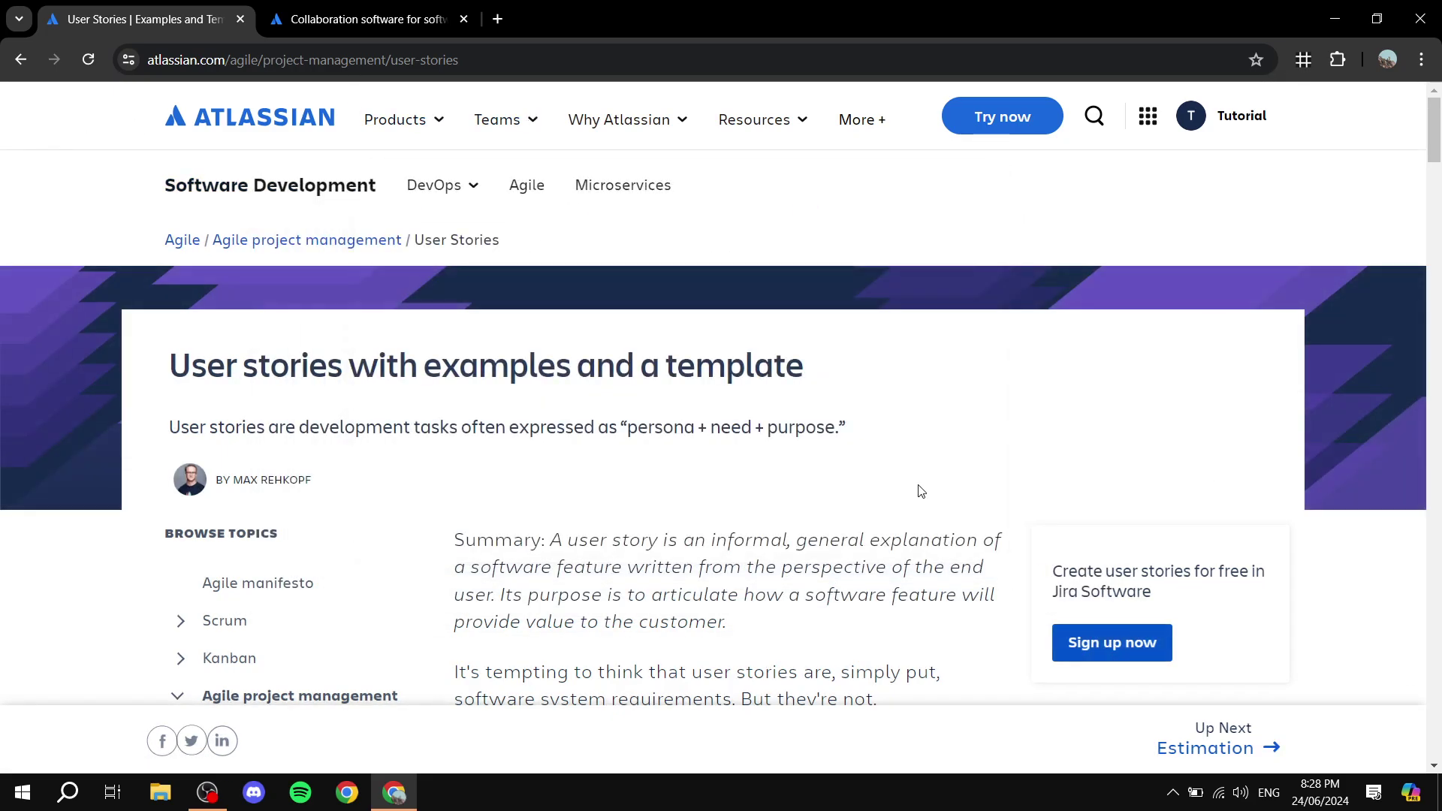
pyautogui.scroll(-1, 917, 489)
pyautogui.moveTo(561, 451); pyautogui.dragTo(996, 449)
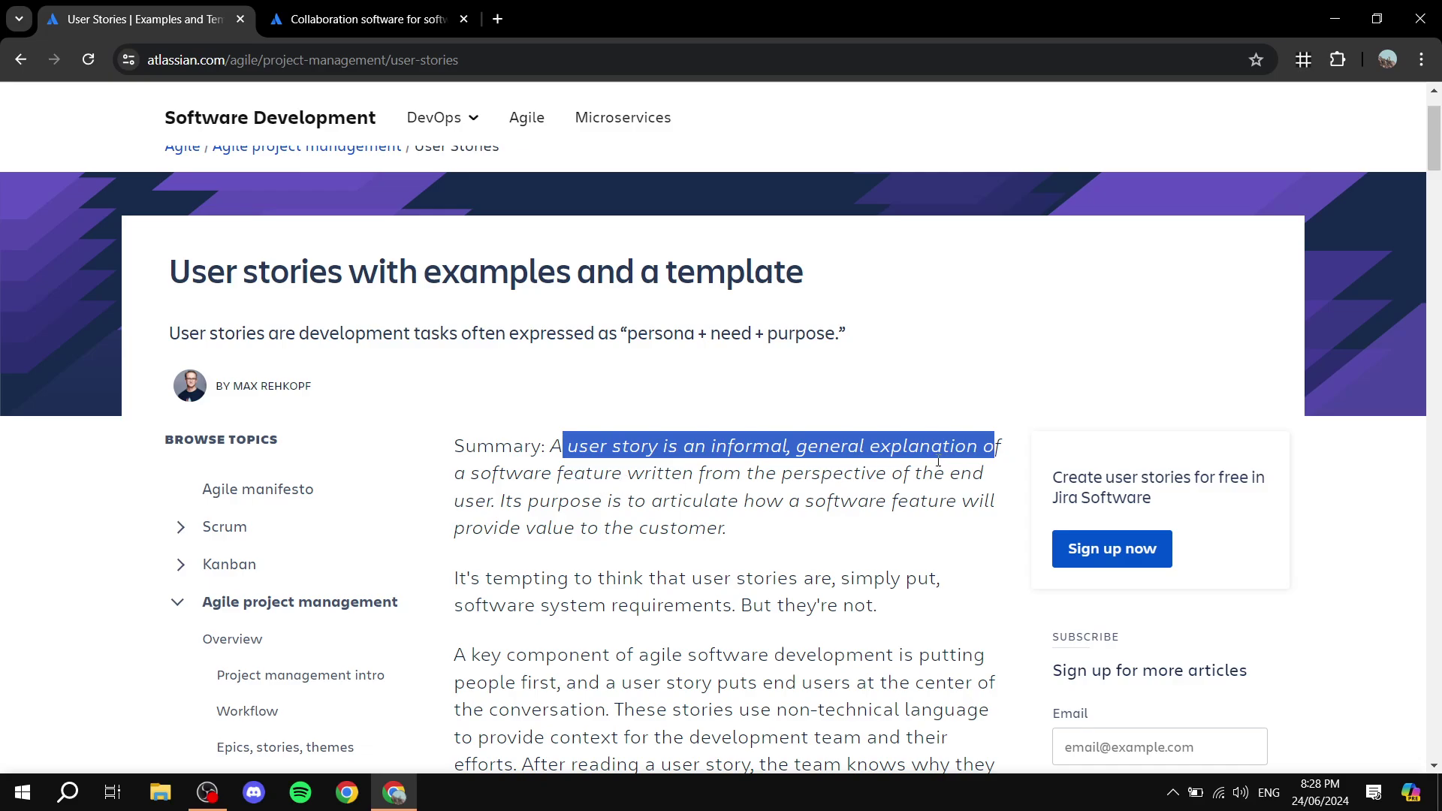
pyautogui.moveTo(778, 475); pyautogui.dragTo(495, 501)
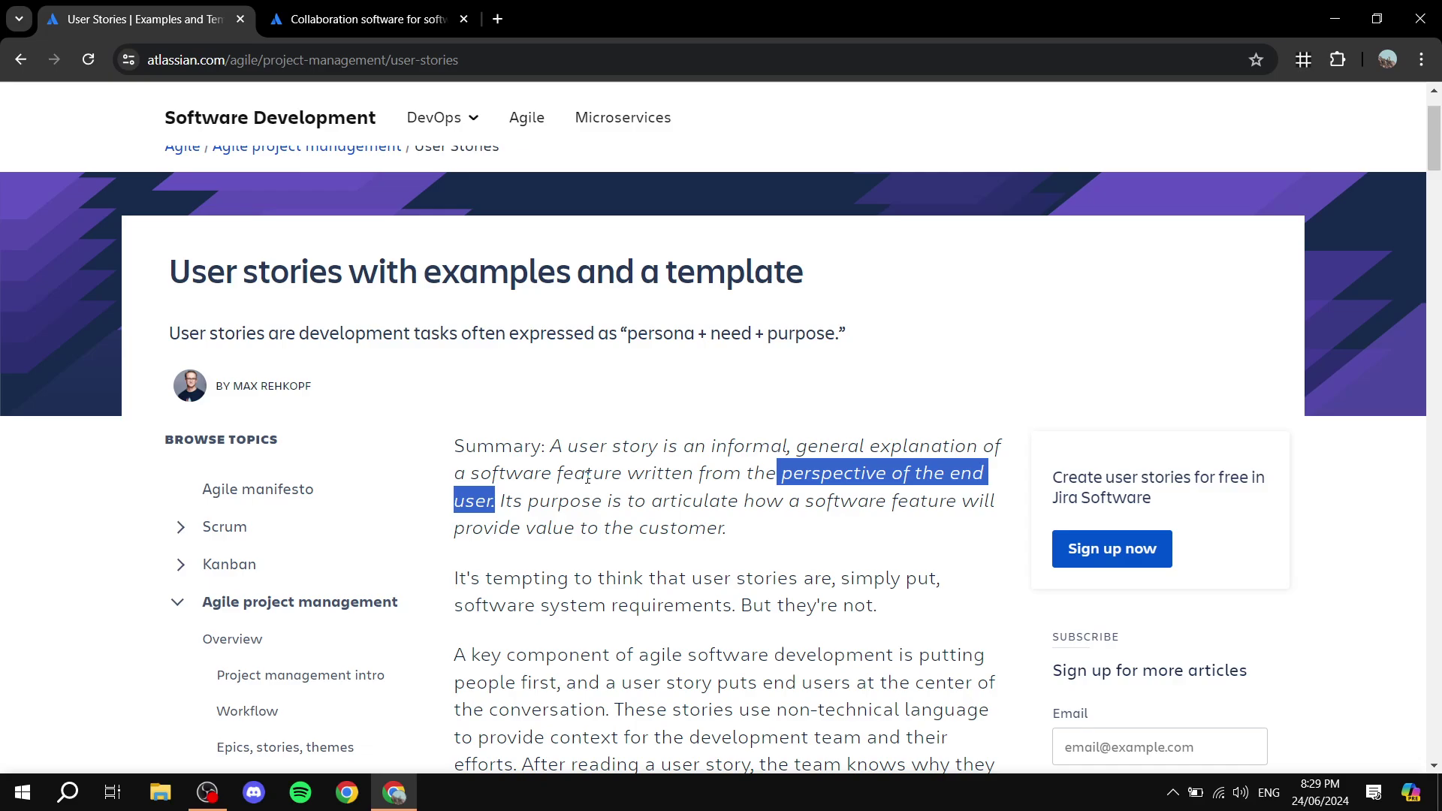
pyautogui.moveTo(503, 502); pyautogui.dragTo(978, 536)
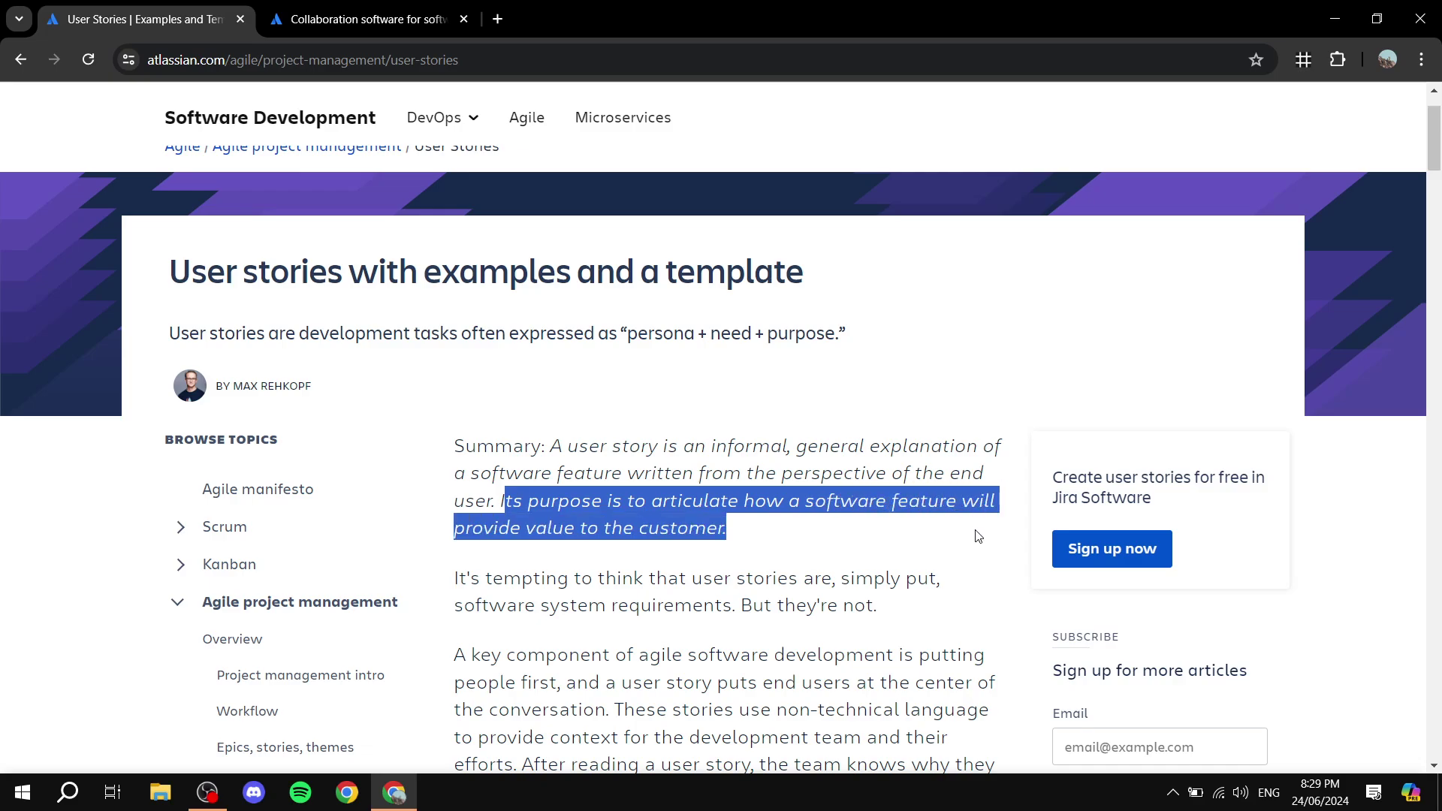
pyautogui.click(853, 544)
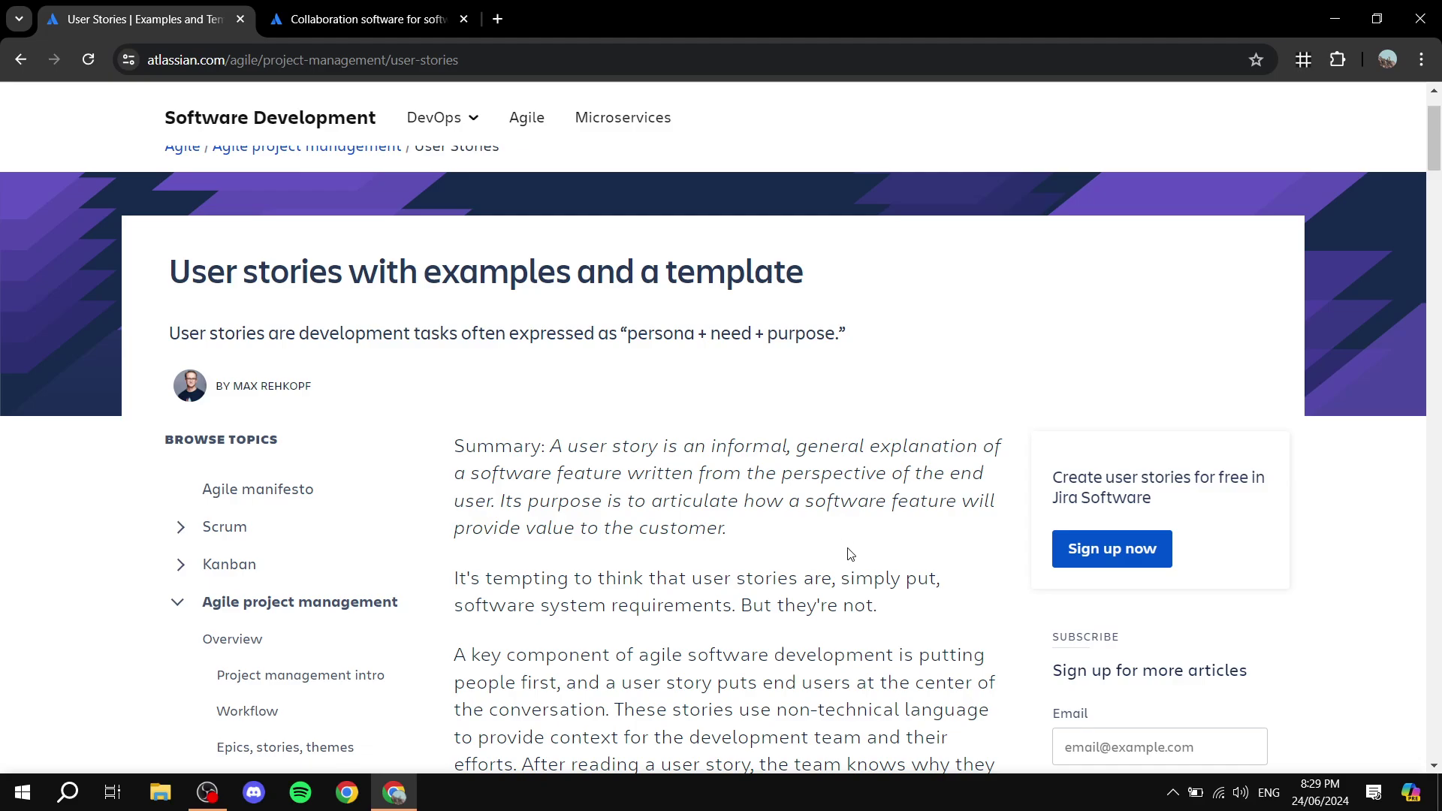
# - Scroll down to the 'User story template and examples' section
pyautogui.scroll(-4, 851, 554)
pyautogui.scroll(-15, 849, 551)
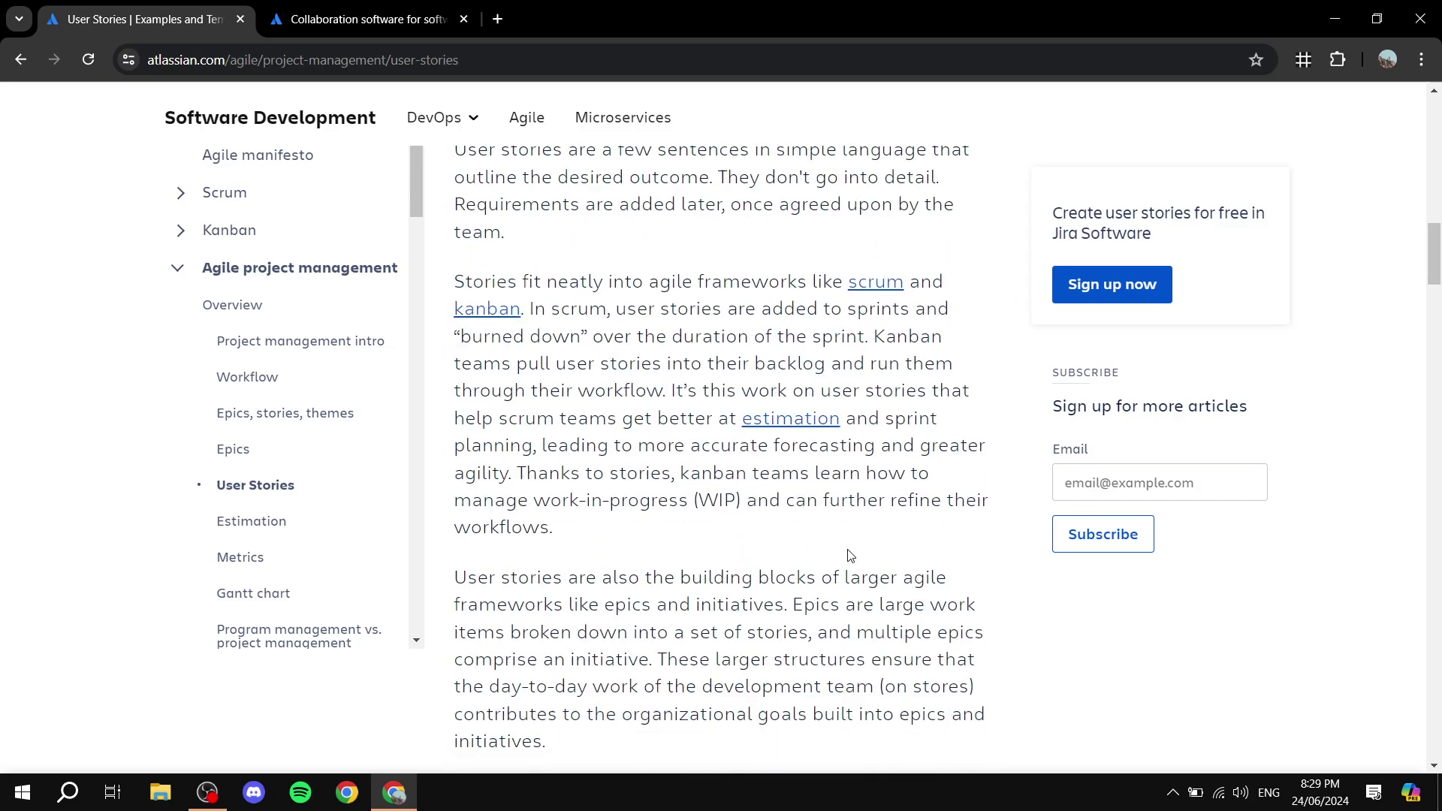
pyautogui.scroll(-6, 757, 508)
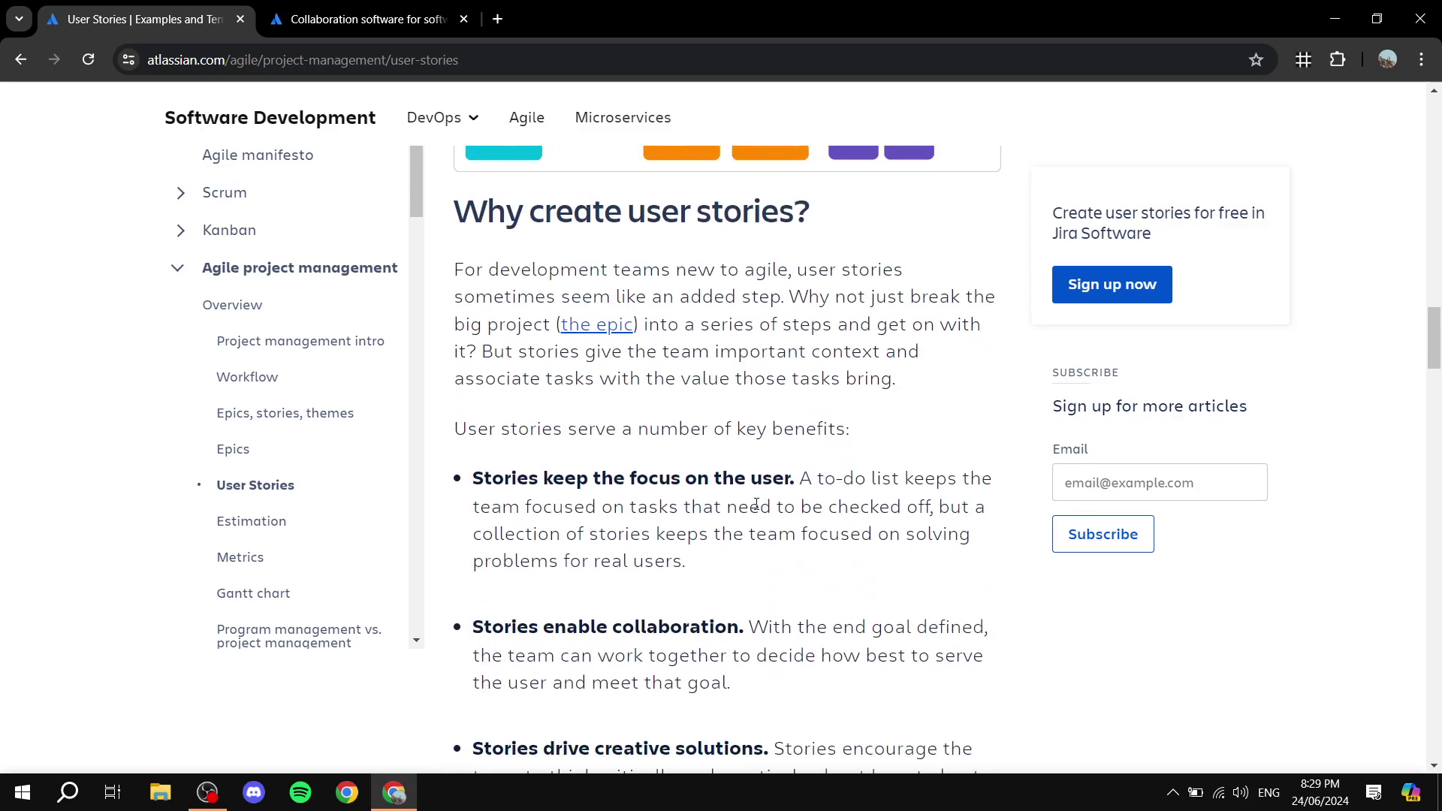
pyautogui.scroll(-5, 756, 503)
pyautogui.scroll(-11, 757, 503)
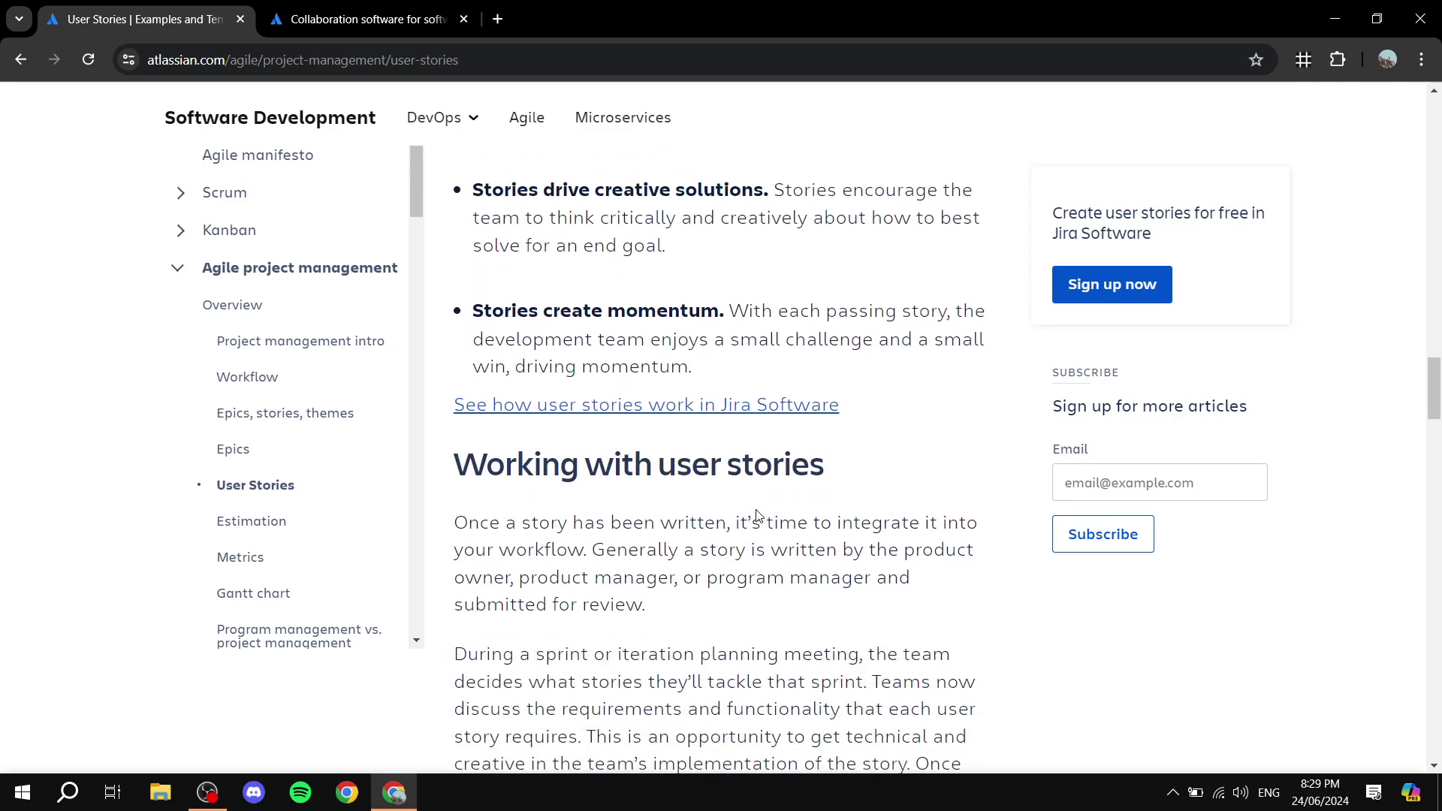
pyautogui.scroll(-12, 744, 398)
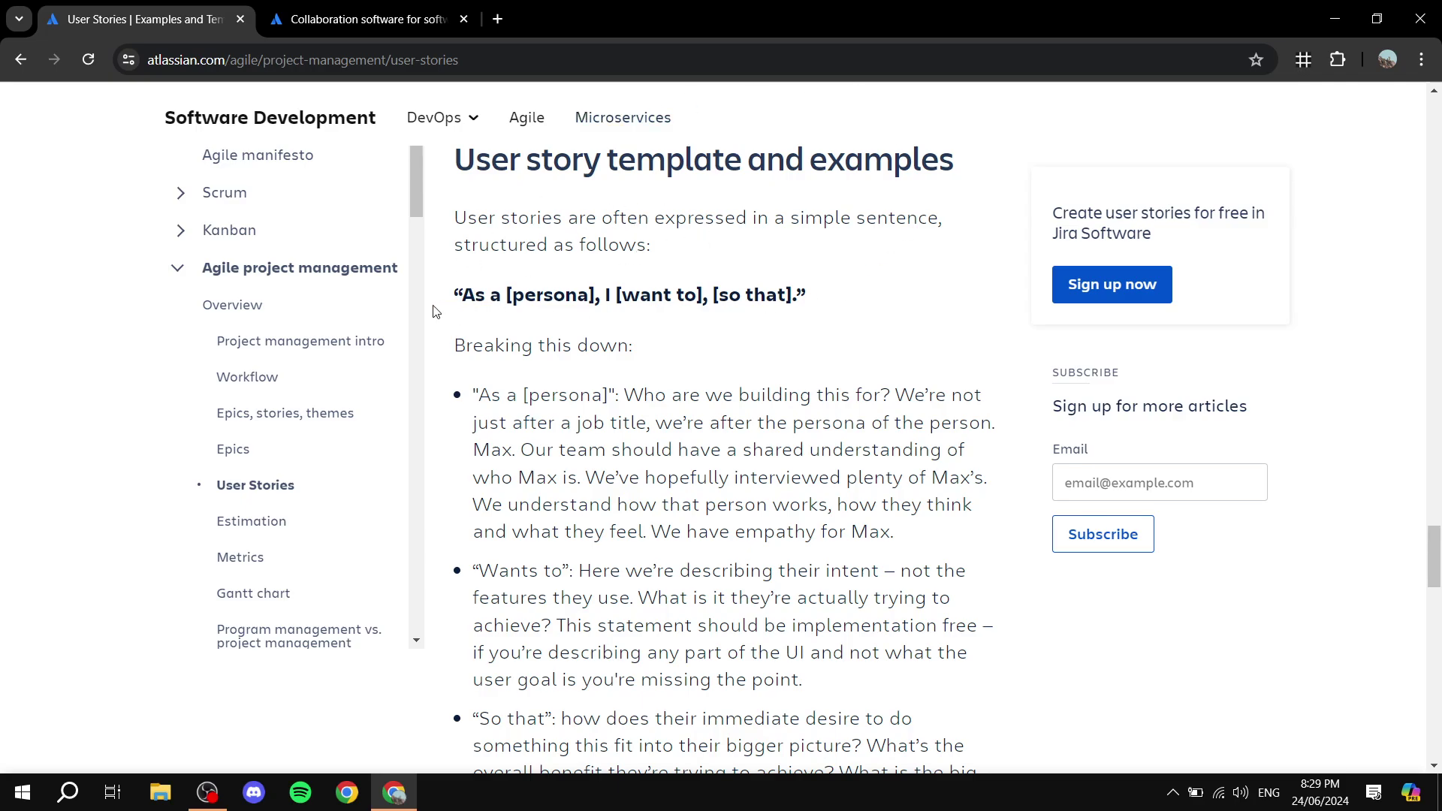
# - Highlight the persona/want-to and so-that parts of the template sentence
pyautogui.moveTo(453, 295); pyautogui.dragTo(703, 299)
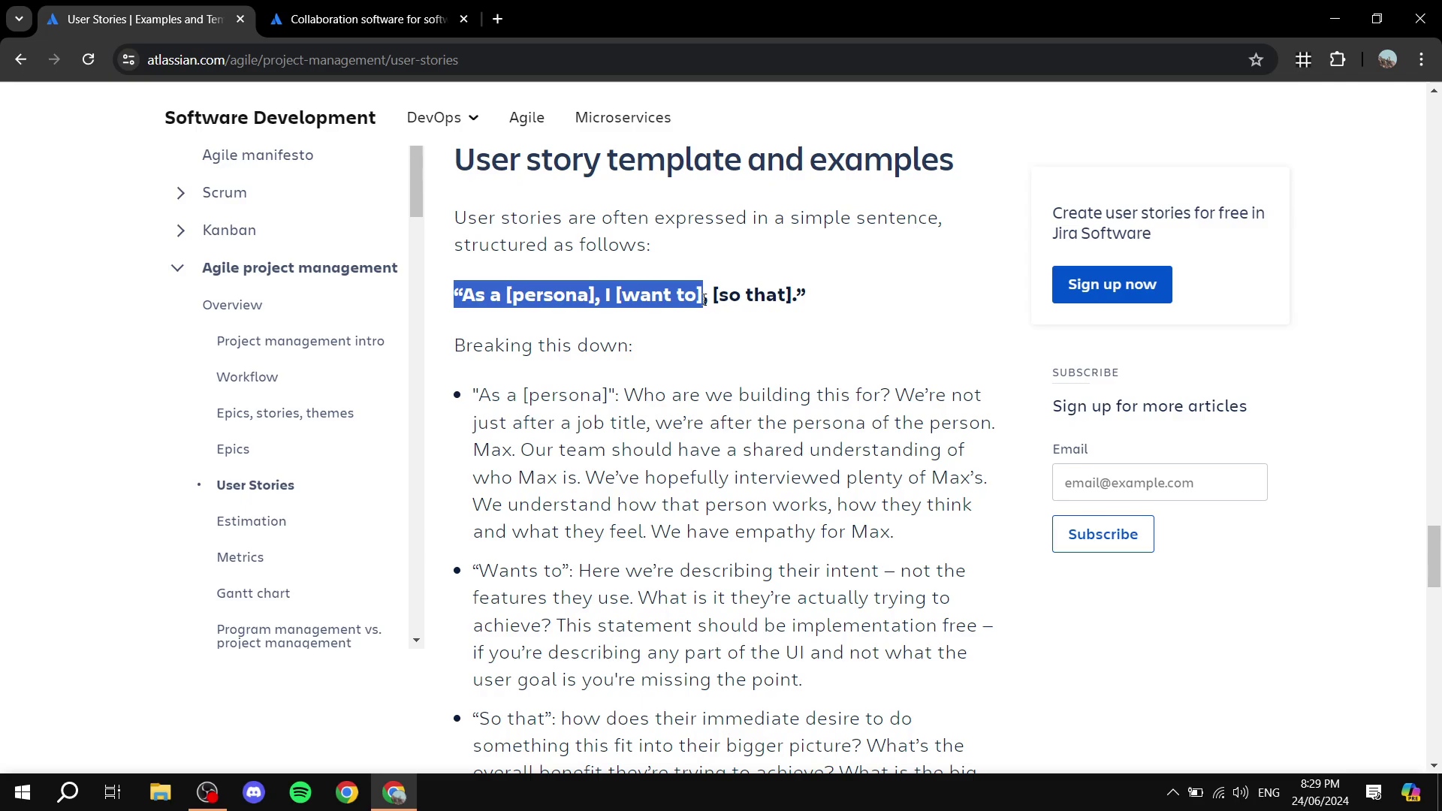
pyautogui.moveTo(711, 296); pyautogui.dragTo(830, 284)
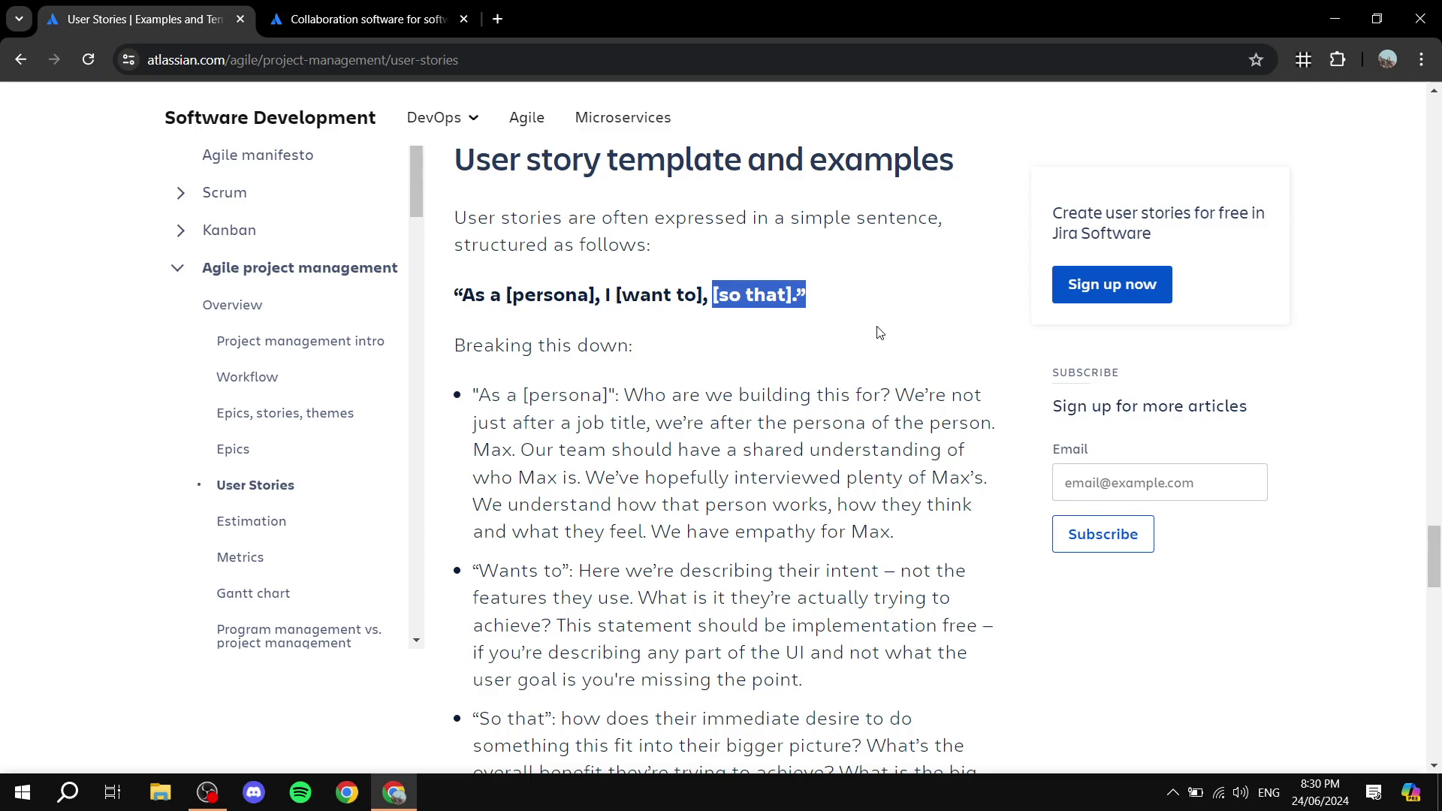
pyautogui.click(913, 335)
# - Scroll back up and close the User Stories article tab
pyautogui.scroll(1, 691, 343)
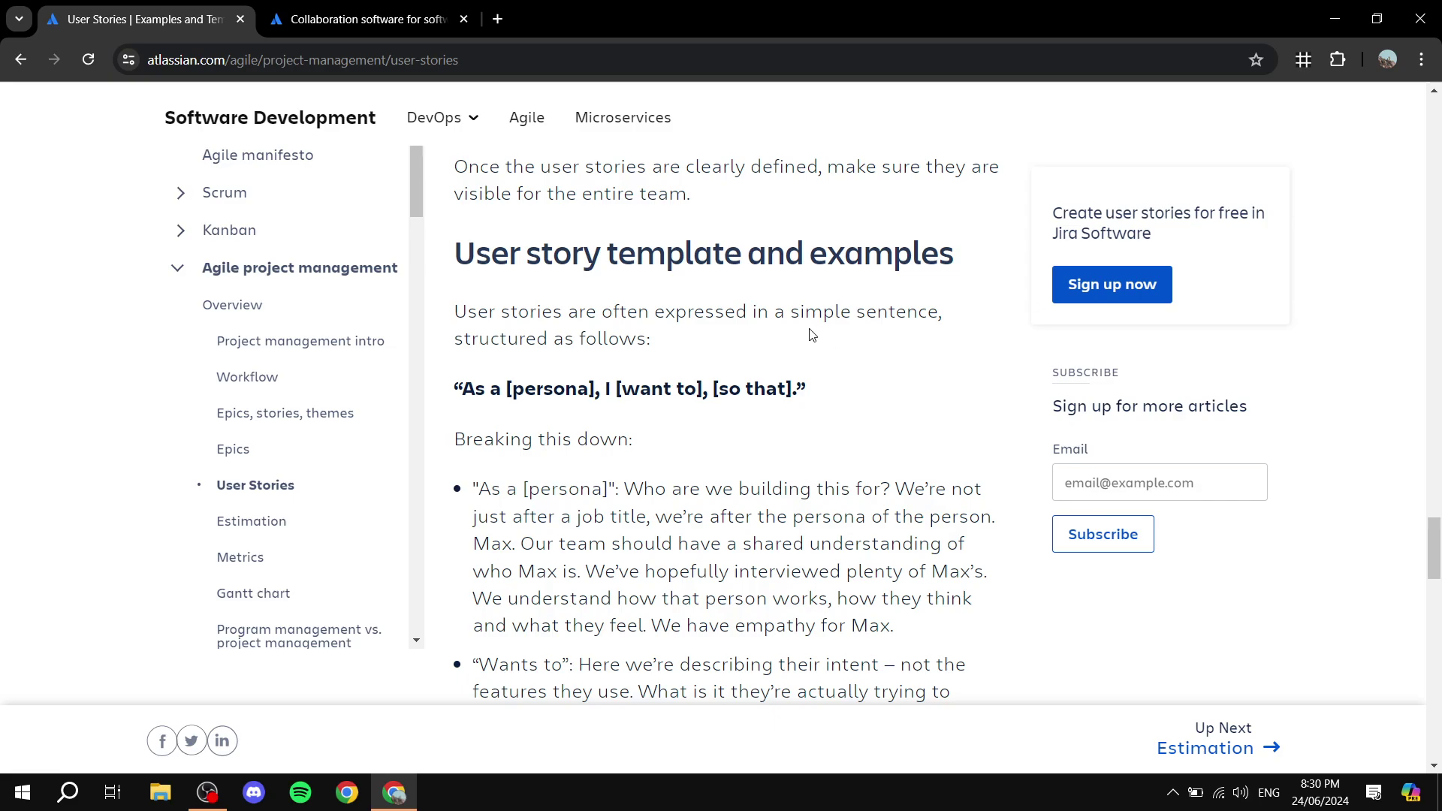
pyautogui.scroll(4, 762, 354)
pyautogui.scroll(15, 687, 339)
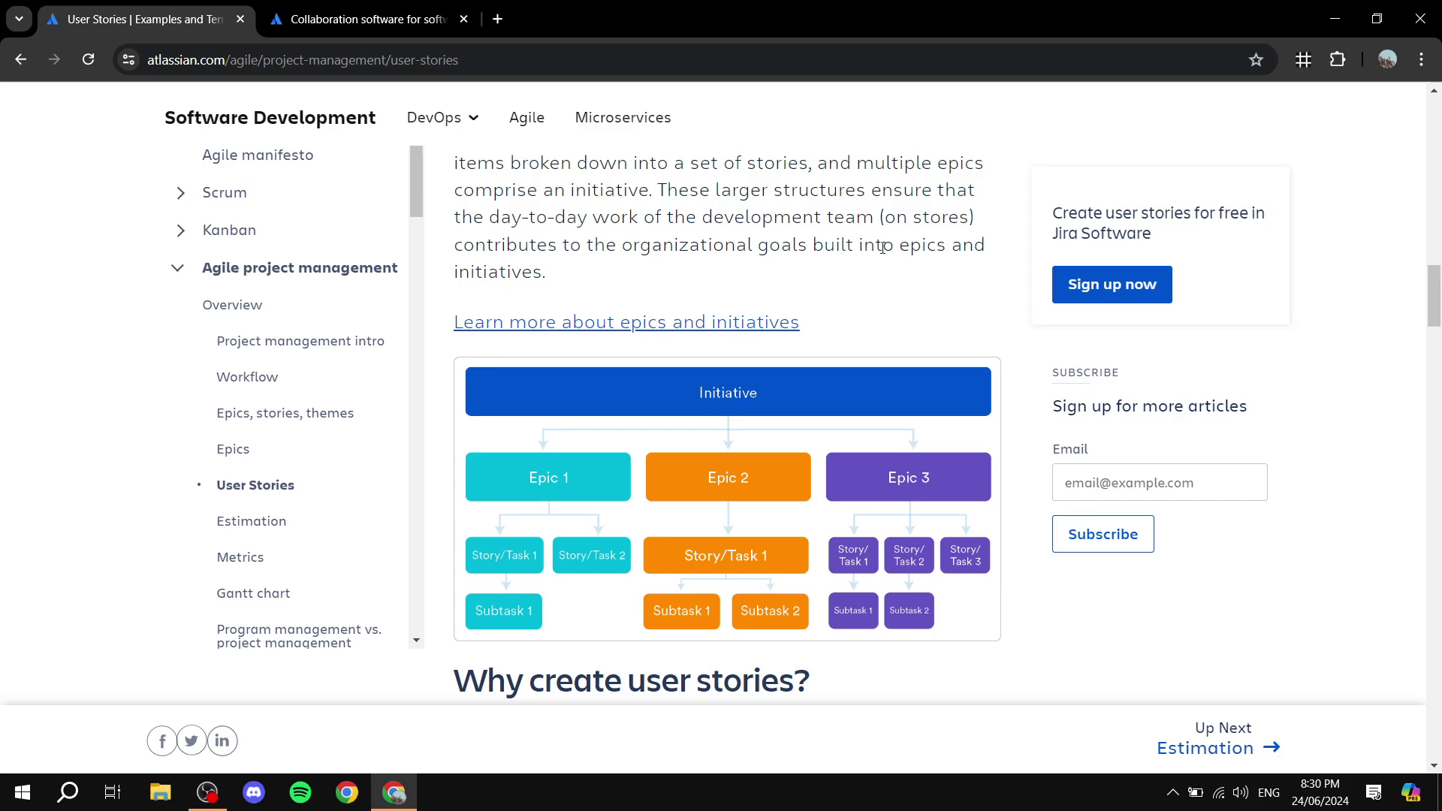
pyautogui.click(241, 20)
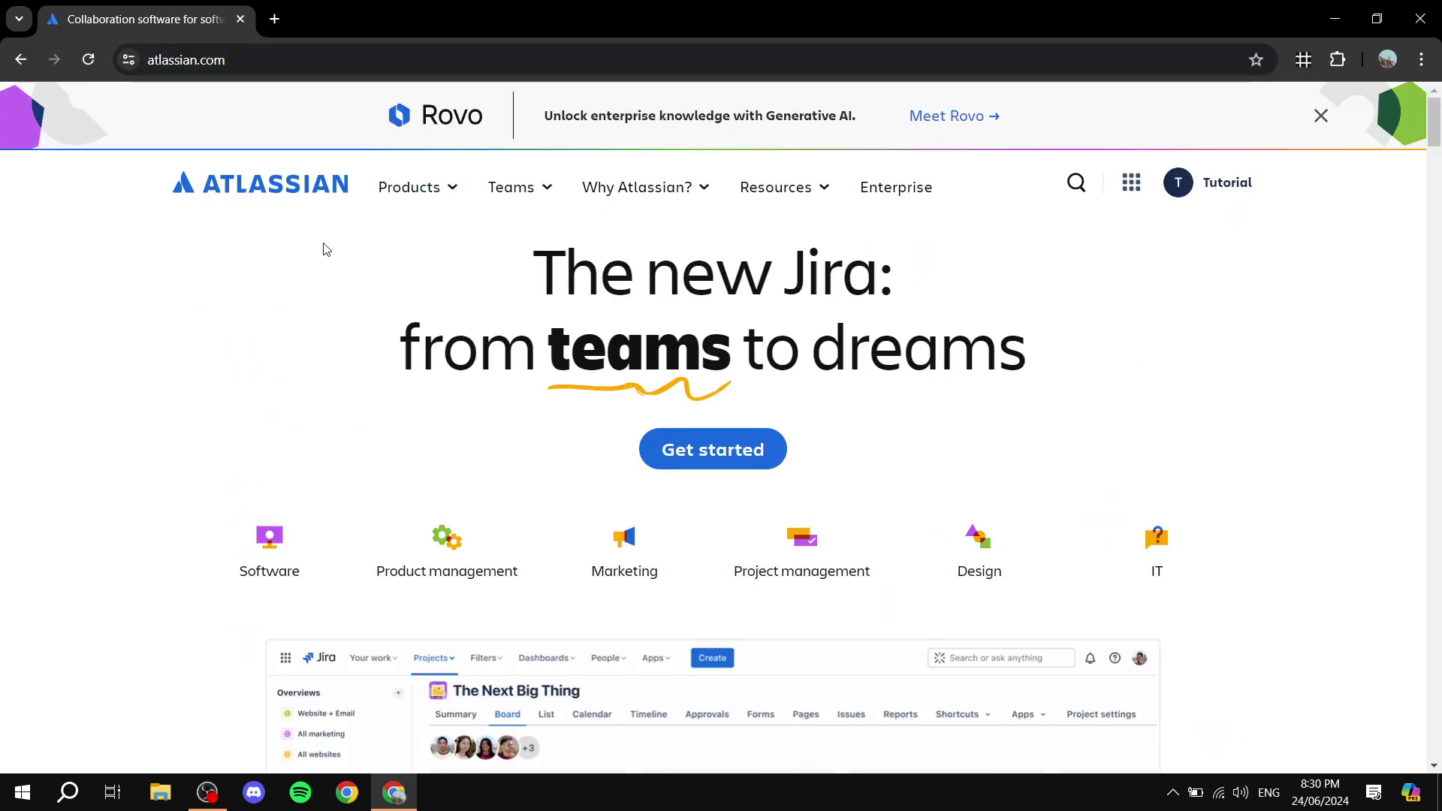
# - Go to Jira and view all projects, listing Just a test and Testing
pyautogui.moveTo(420, 196)
pyautogui.click(582, 309)
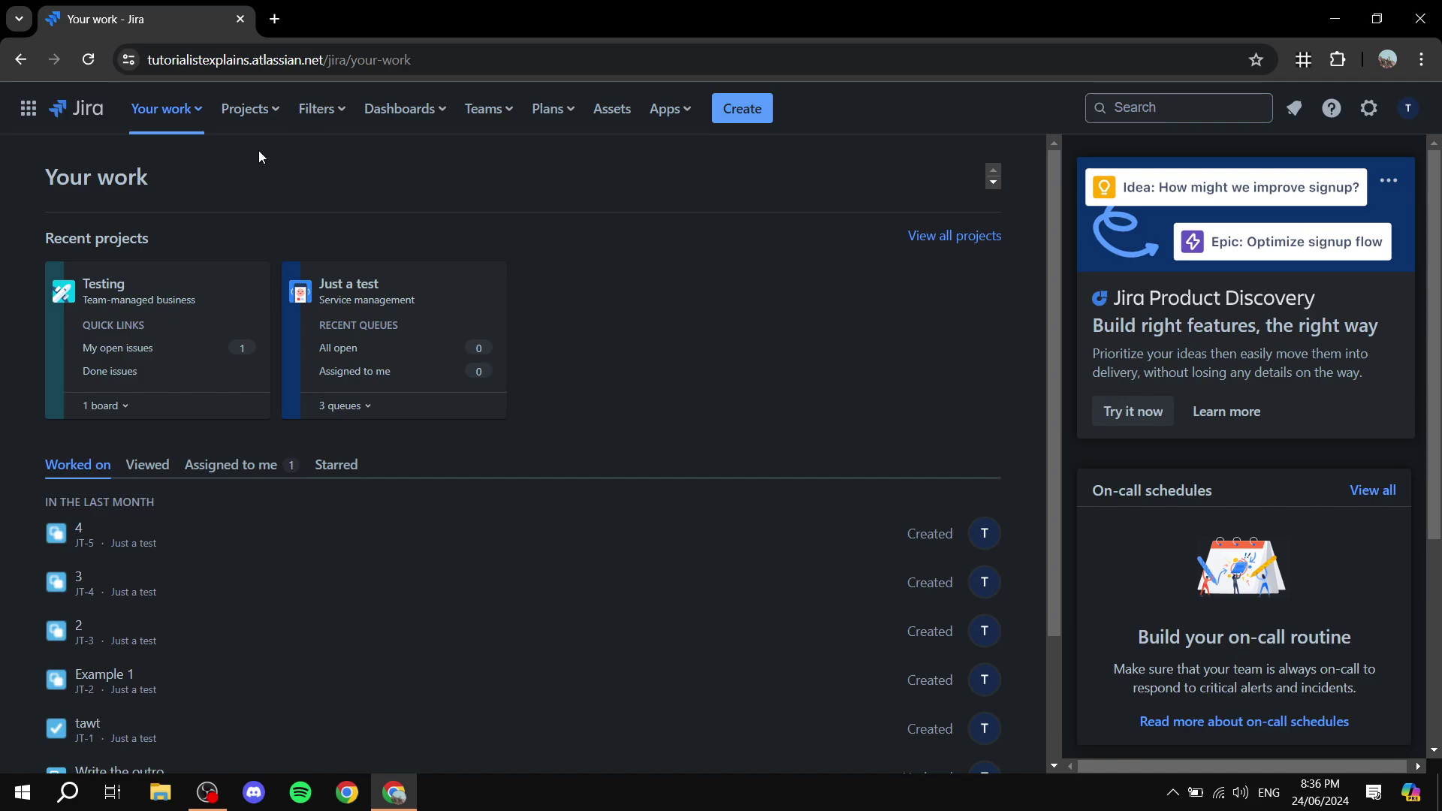
pyautogui.click(252, 119)
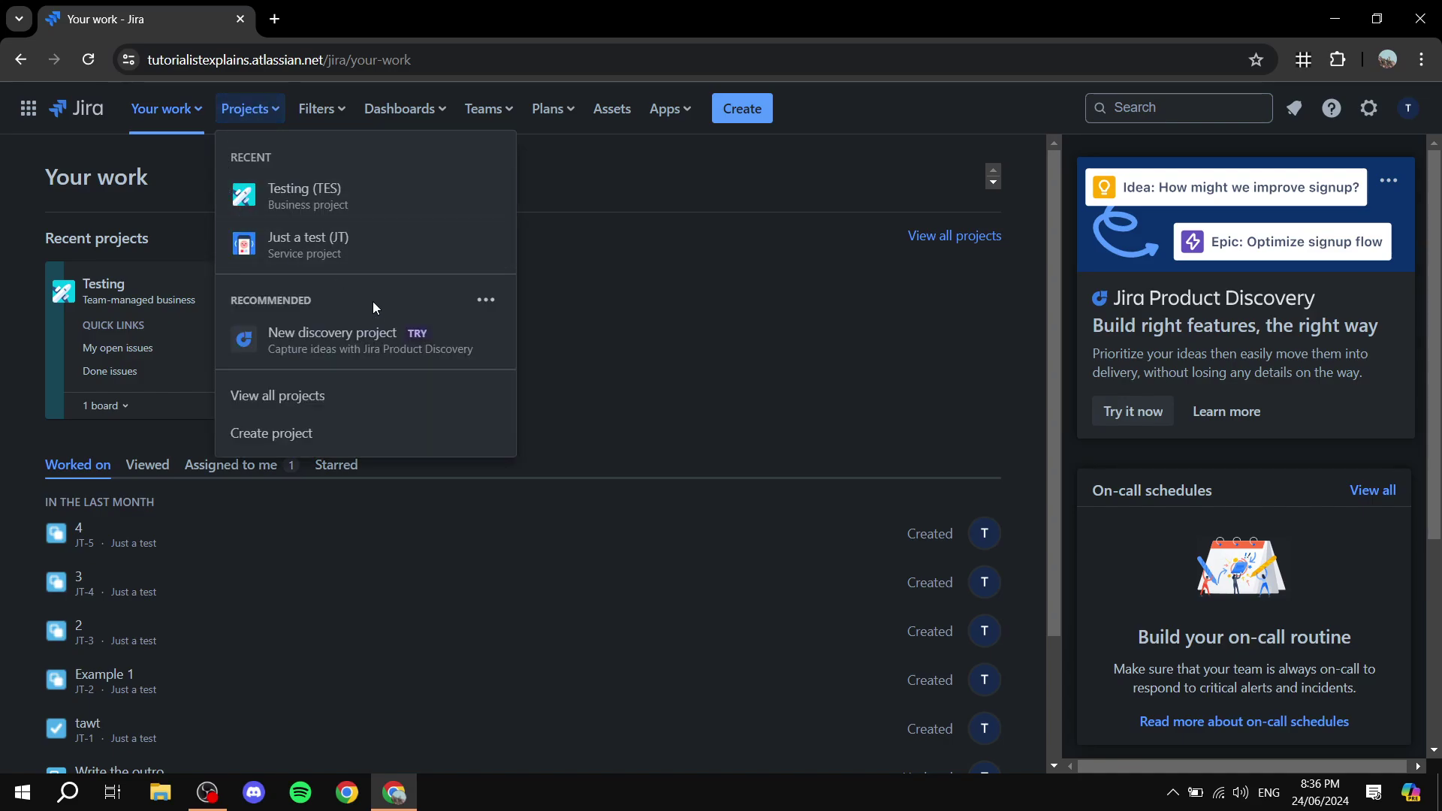
pyautogui.click(327, 396)
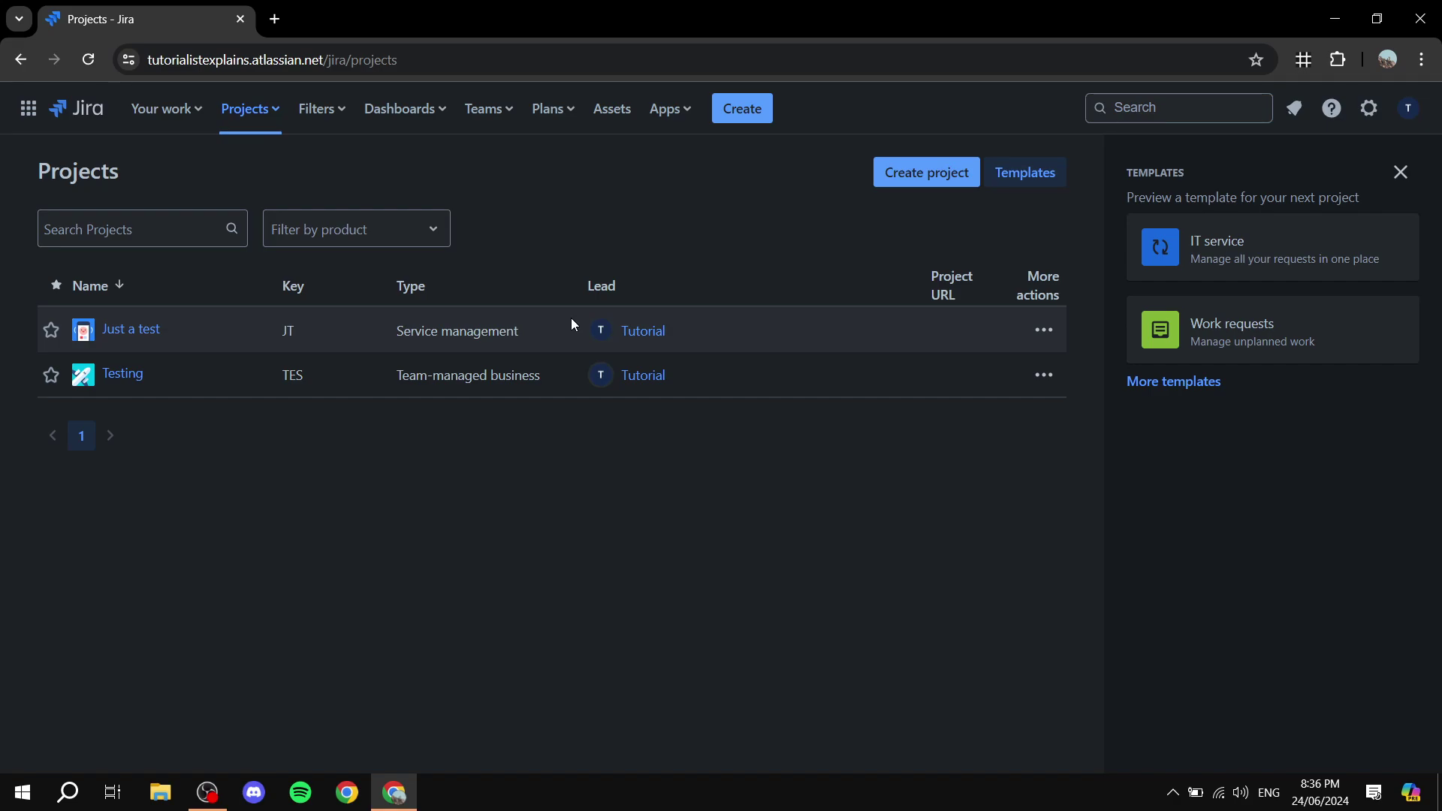
# - Start a new project and open the Scrum template under Software development
pyautogui.click(912, 180)
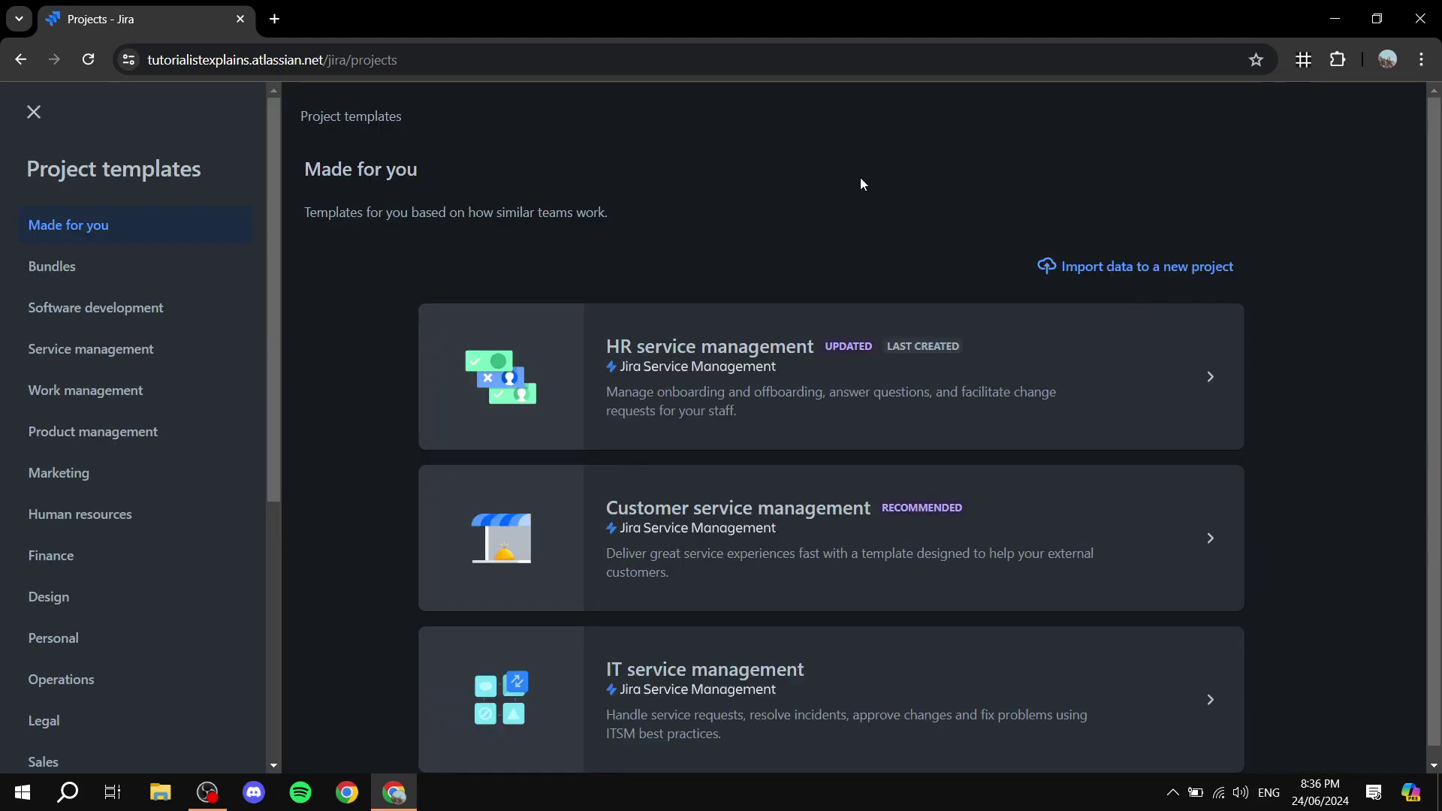
pyautogui.click(113, 308)
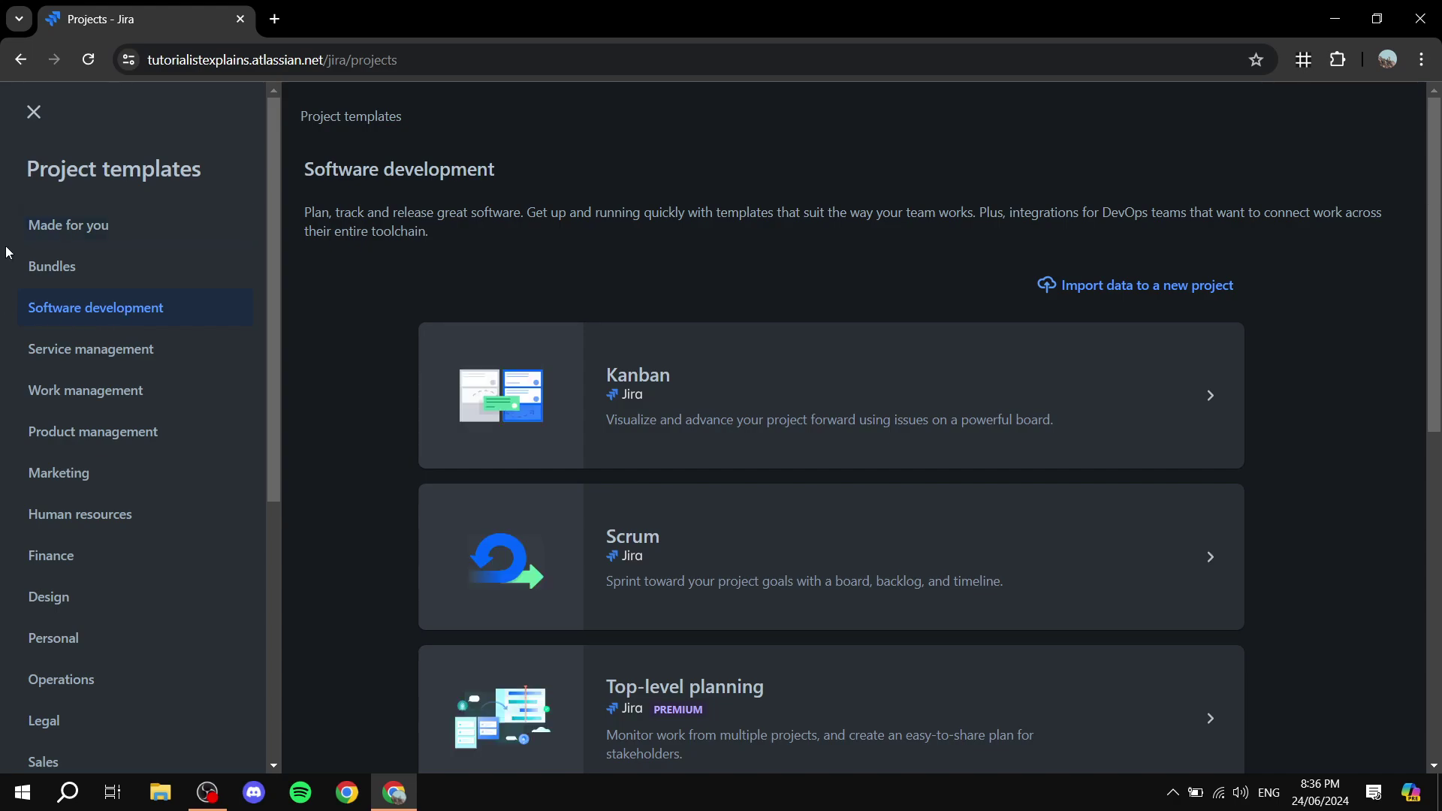
pyautogui.scroll(-3, 422, 286)
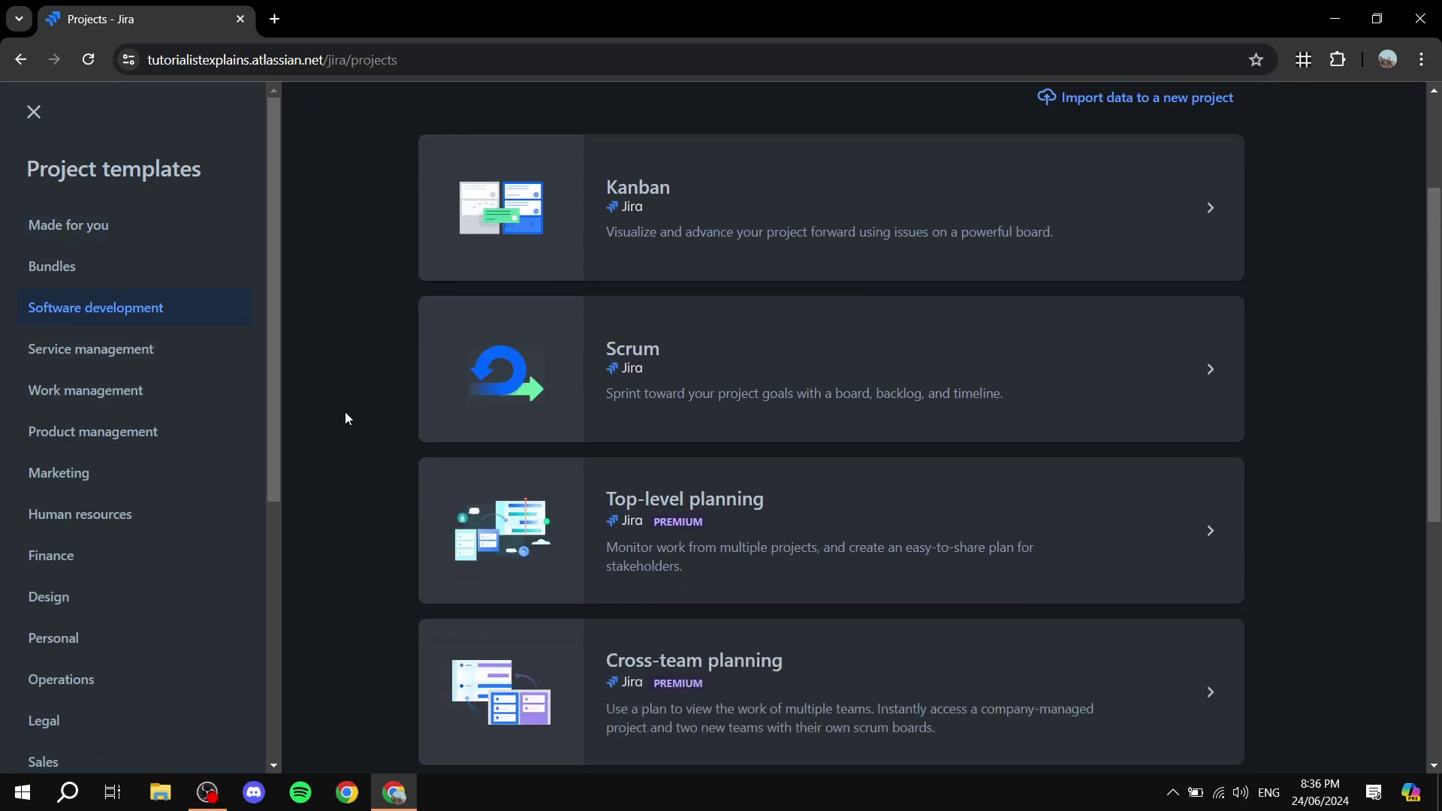
pyautogui.click(1023, 367)
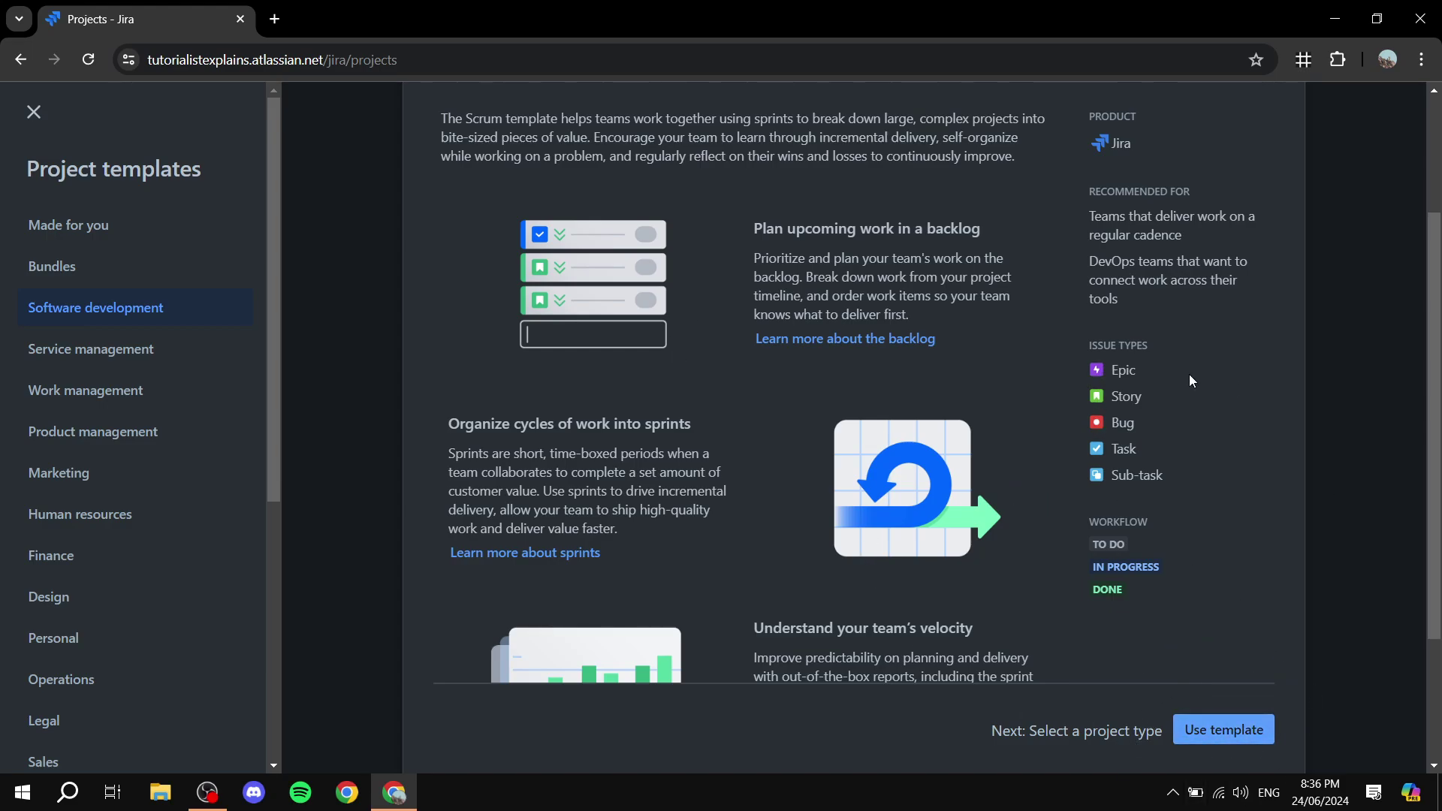
pyautogui.scroll(3, 1084, 341)
pyautogui.scroll(-1, 1080, 279)
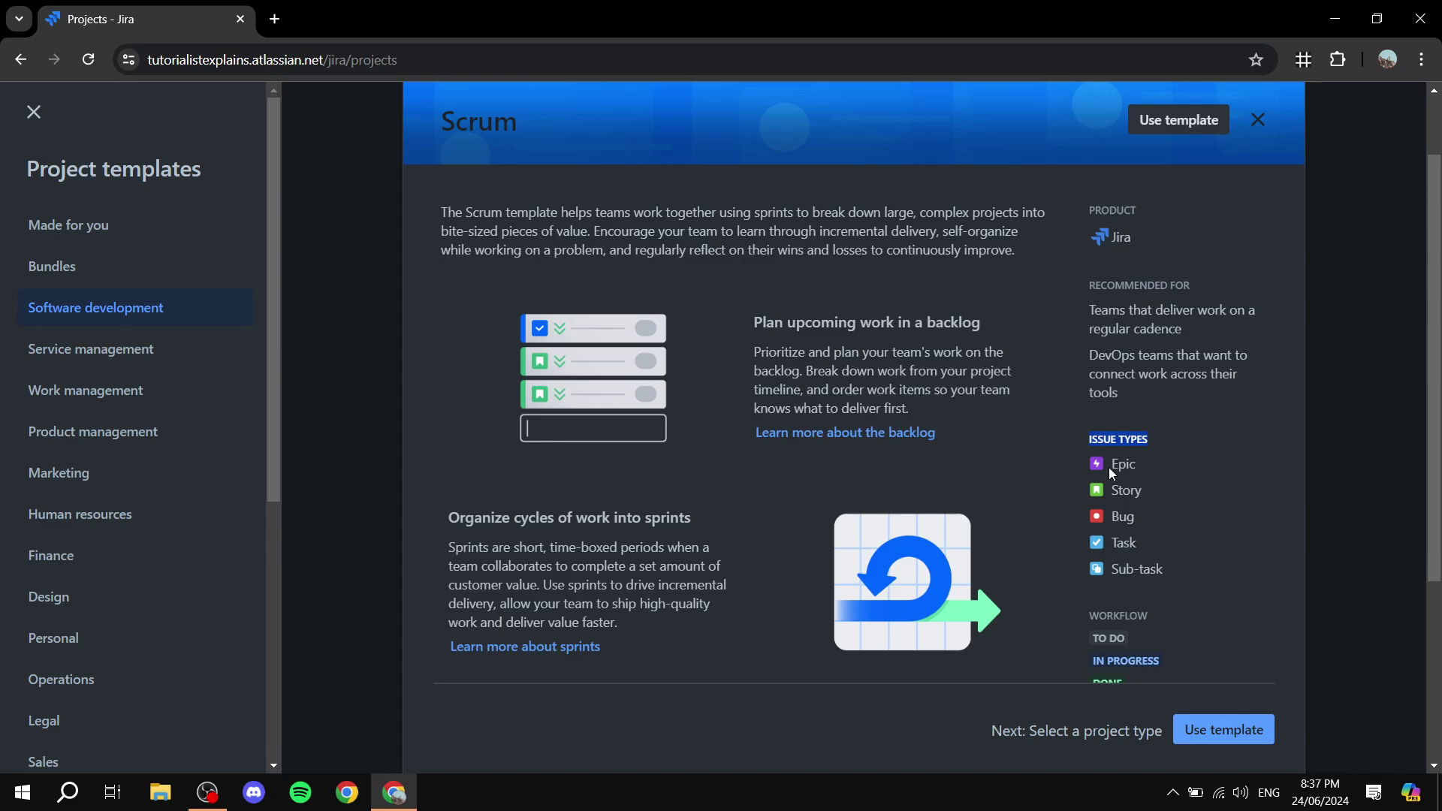
# - Review the Scrum template's Epic, Bug and Story issue types, then use the template
pyautogui.doubleClick(1122, 517)
pyautogui.doubleClick(1136, 569)
pyautogui.click(1149, 548)
pyautogui.moveTo(1113, 490); pyautogui.dragTo(1134, 486)
pyautogui.doubleClick(1130, 489)
pyautogui.click(1195, 509)
pyautogui.scroll(-4, 1327, 465)
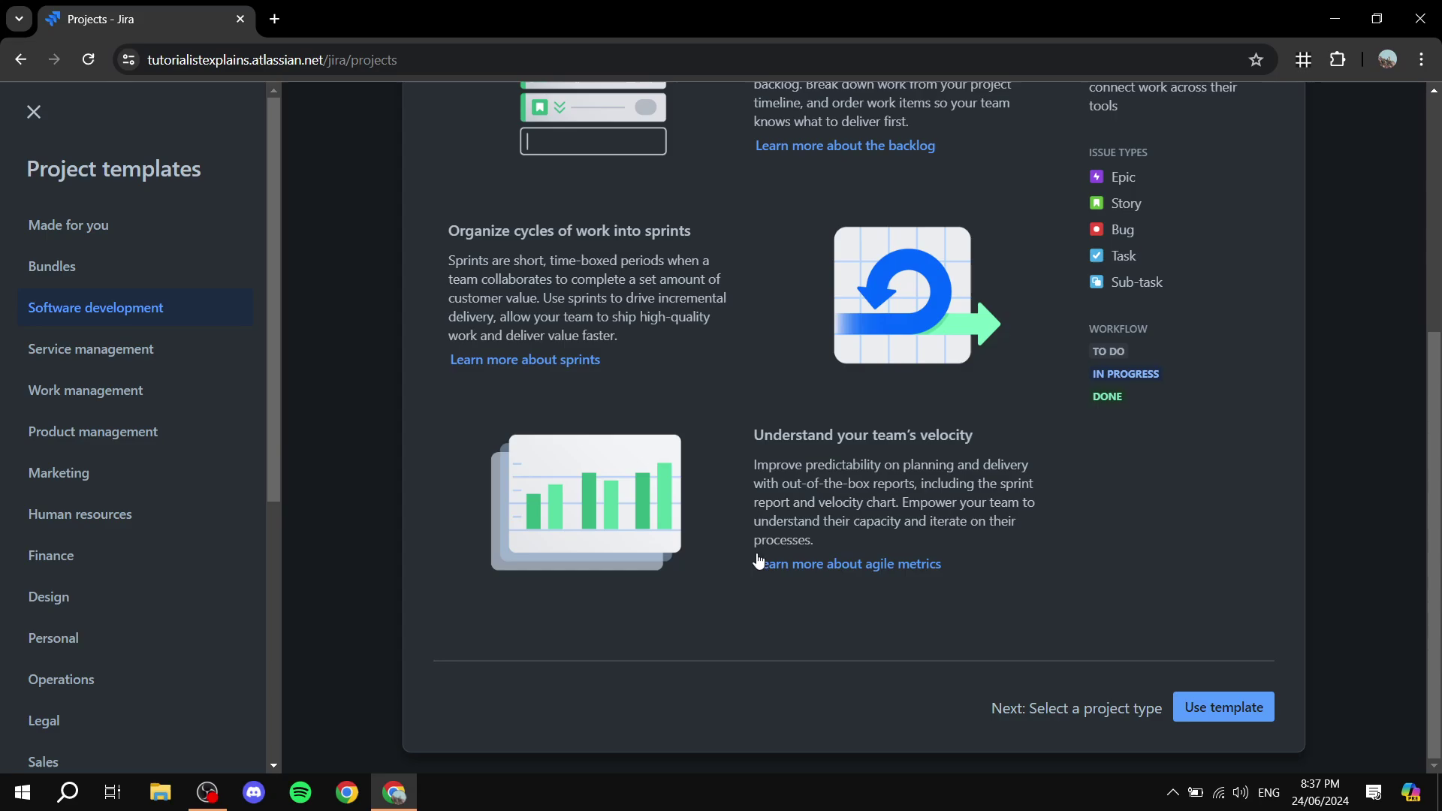
pyautogui.click(1211, 732)
pyautogui.scroll(-2, 515, 721)
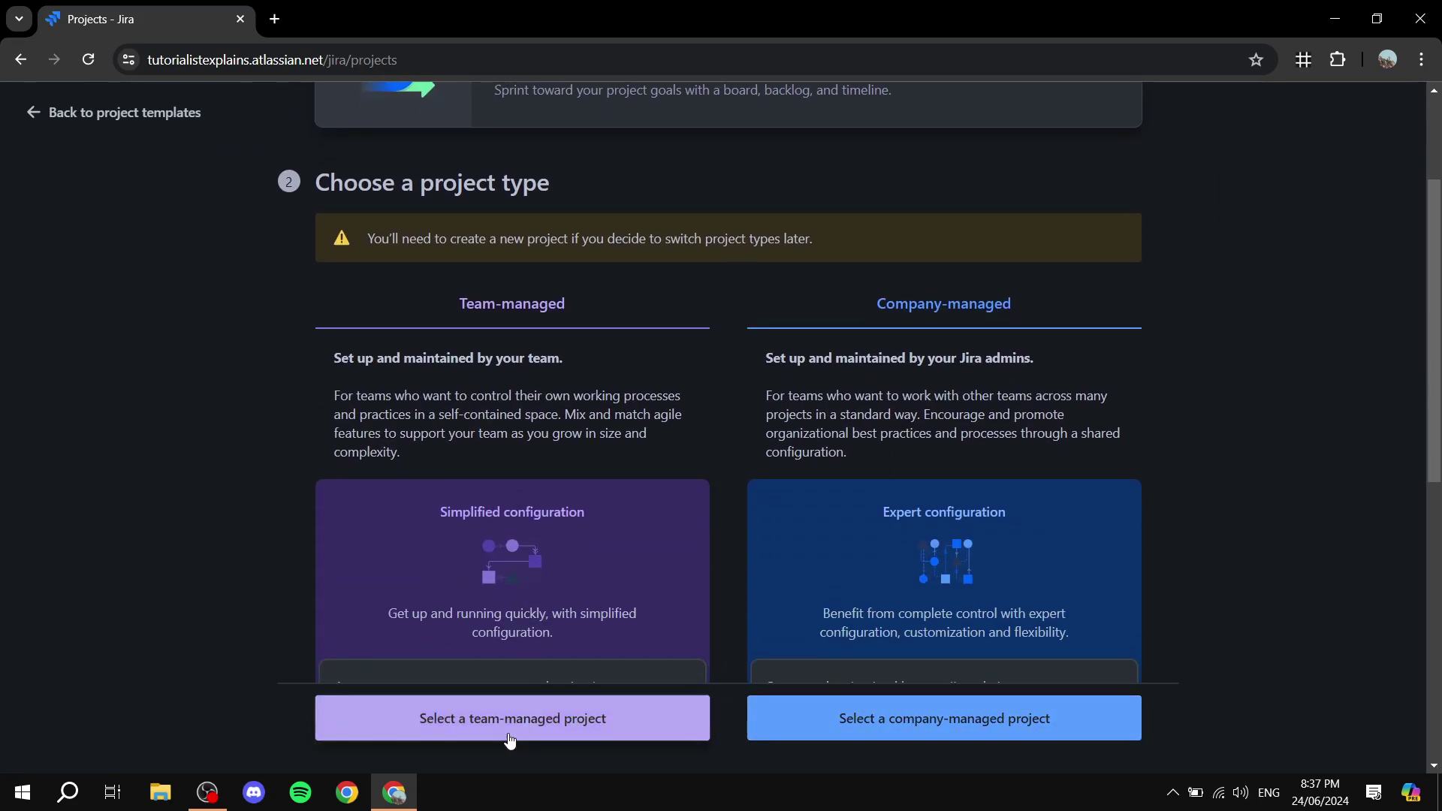
# - Create a team-managed project named 'User stories test' with key UST
pyautogui.click(514, 719)
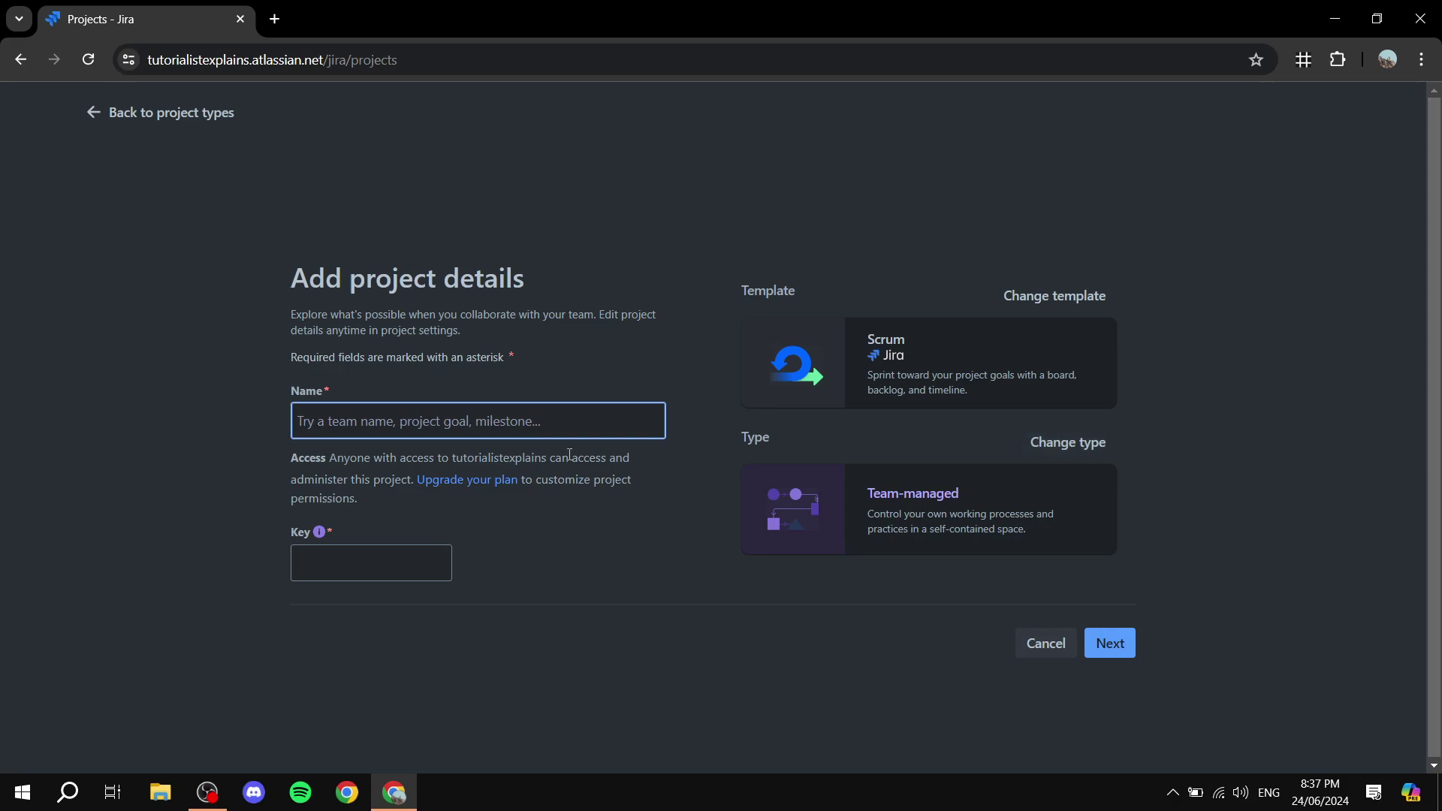
pyautogui.click(593, 419)
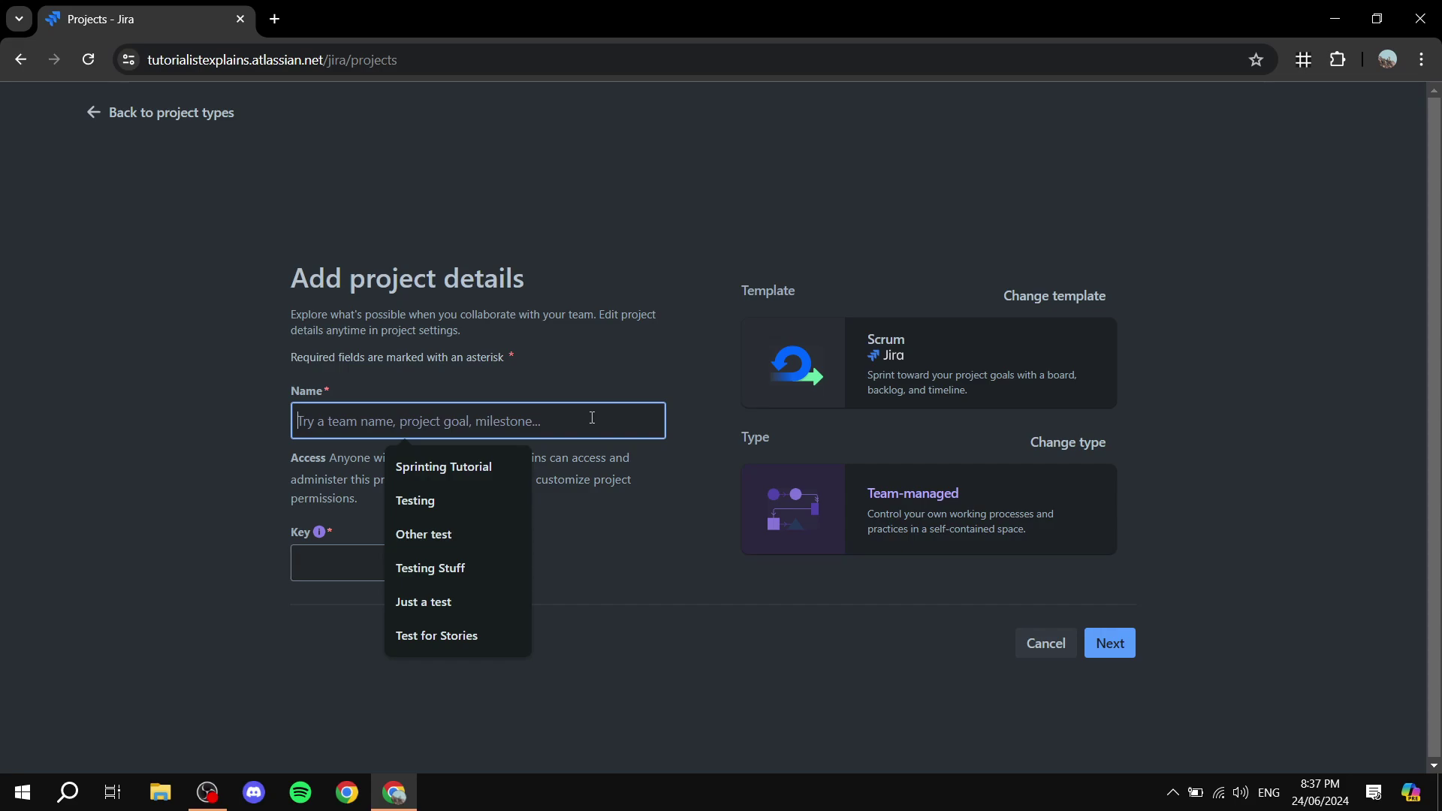
pyautogui.write('User ')
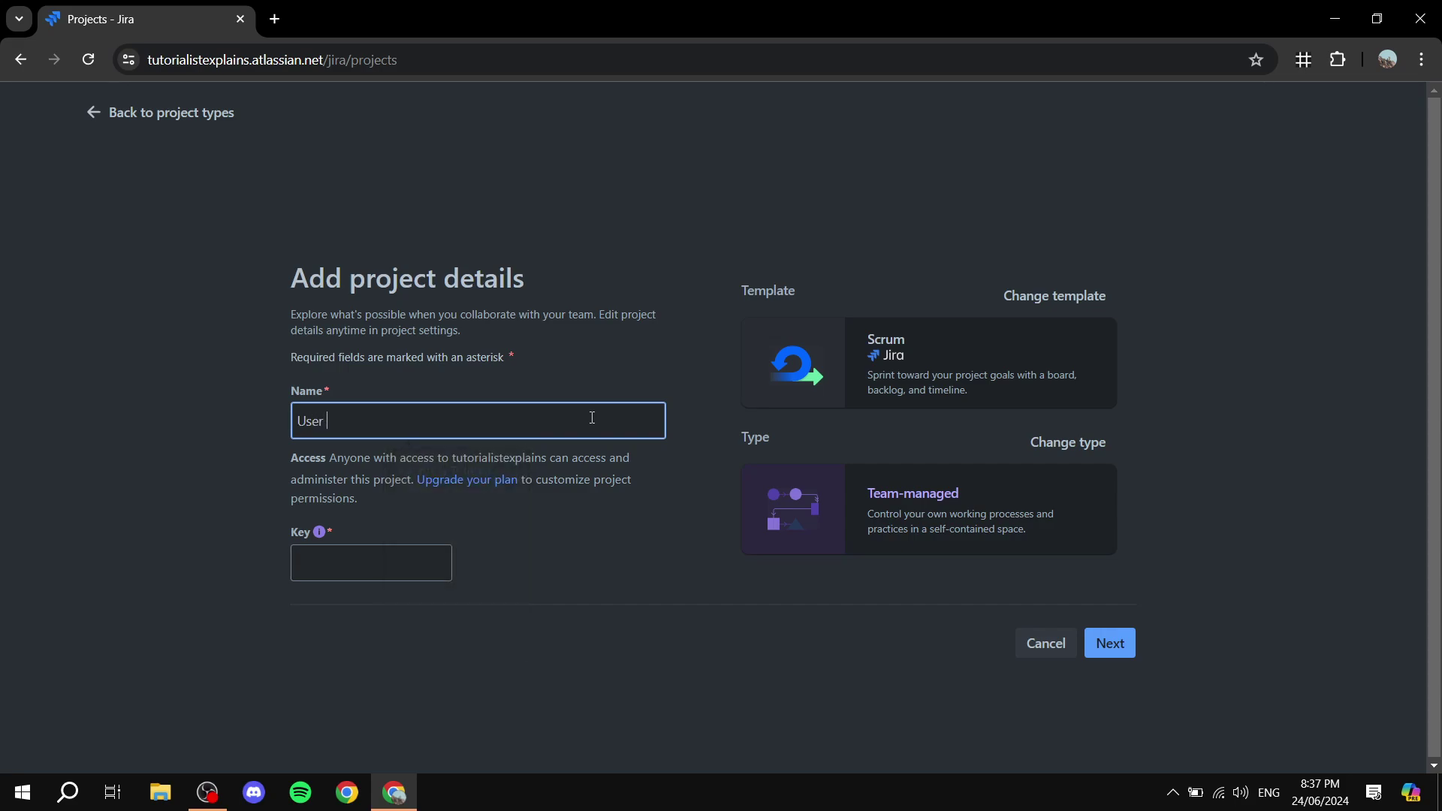
pyautogui.write('stories test')
pyautogui.click(622, 518)
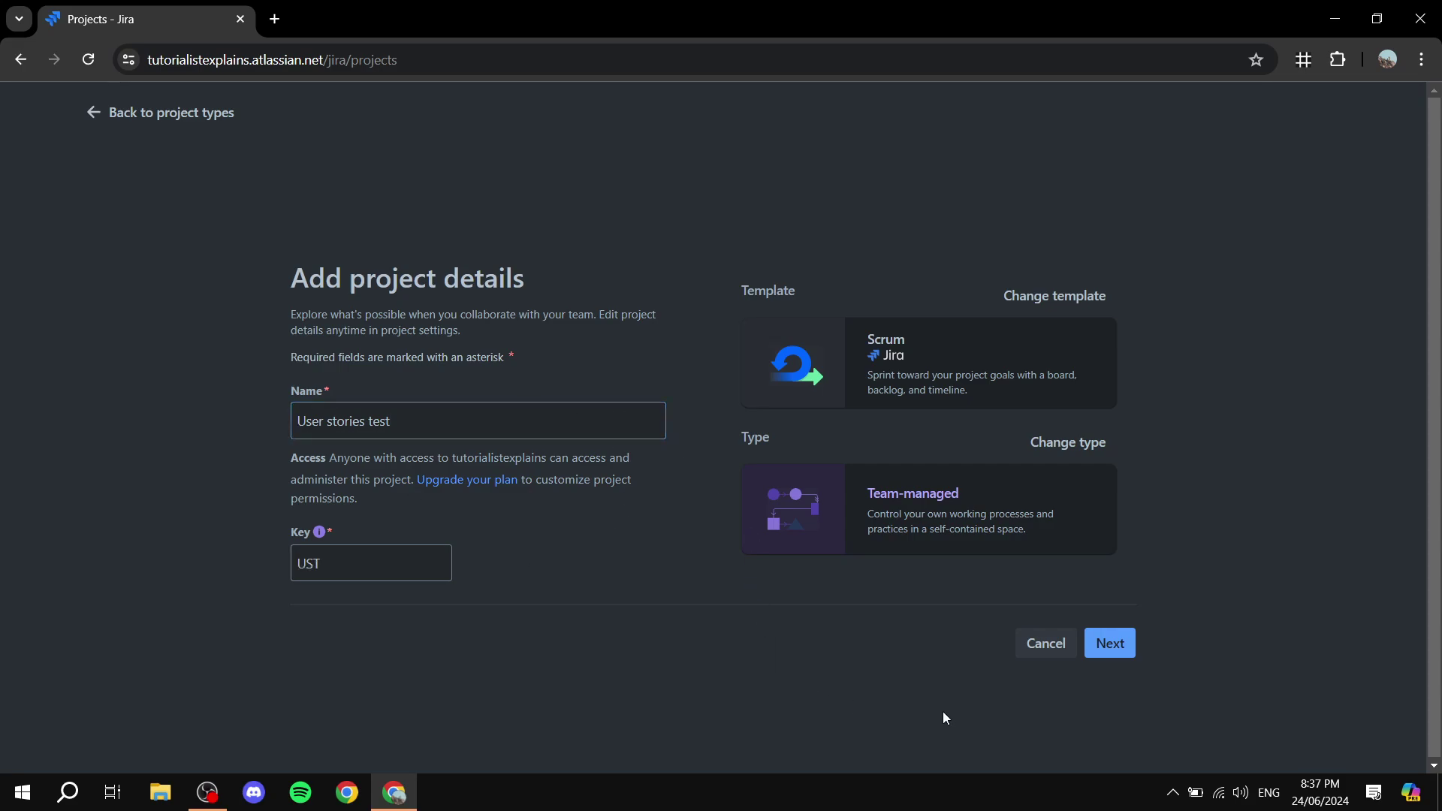
pyautogui.click(1111, 643)
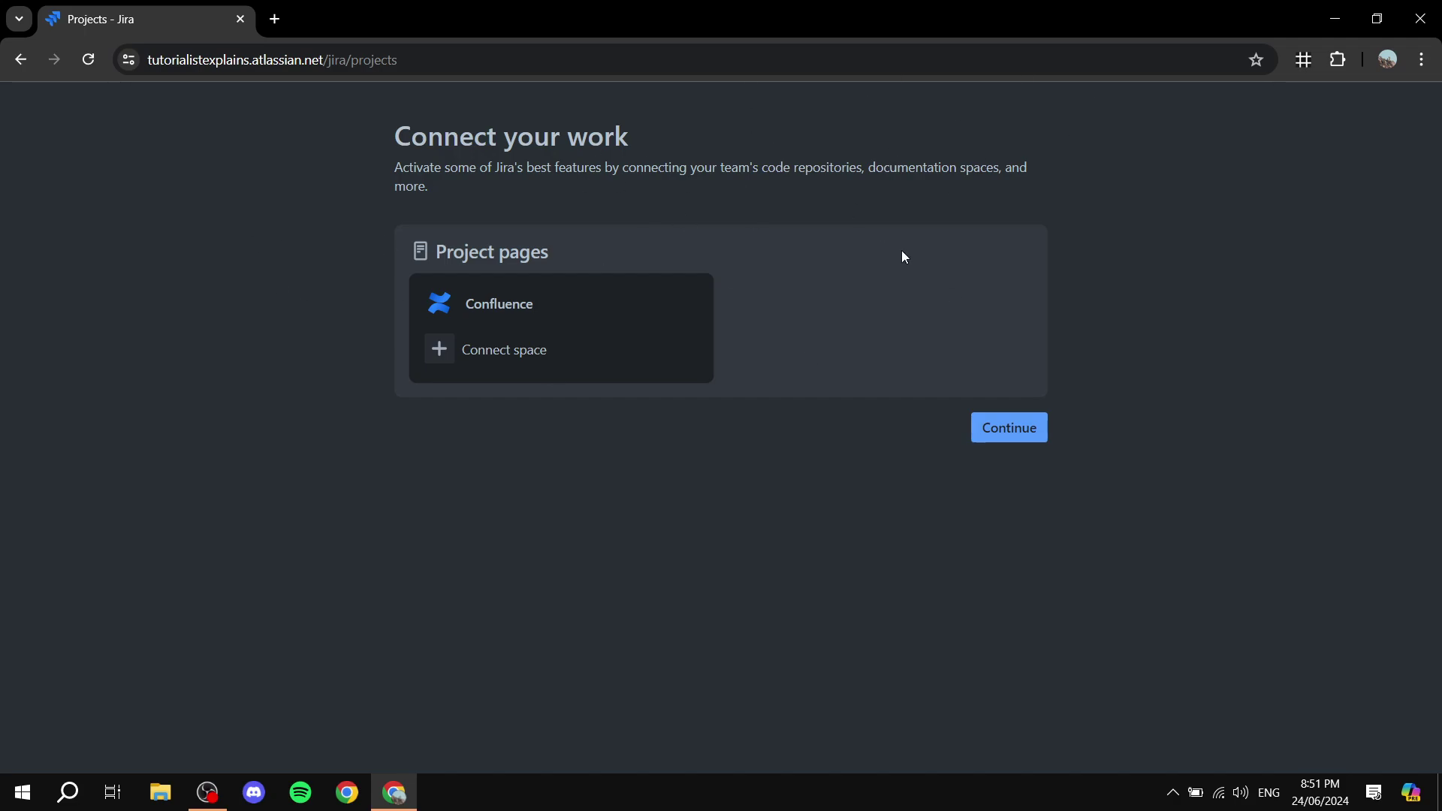
# - Skip the Connect your work step to open the empty UST board
pyautogui.click(1021, 434)
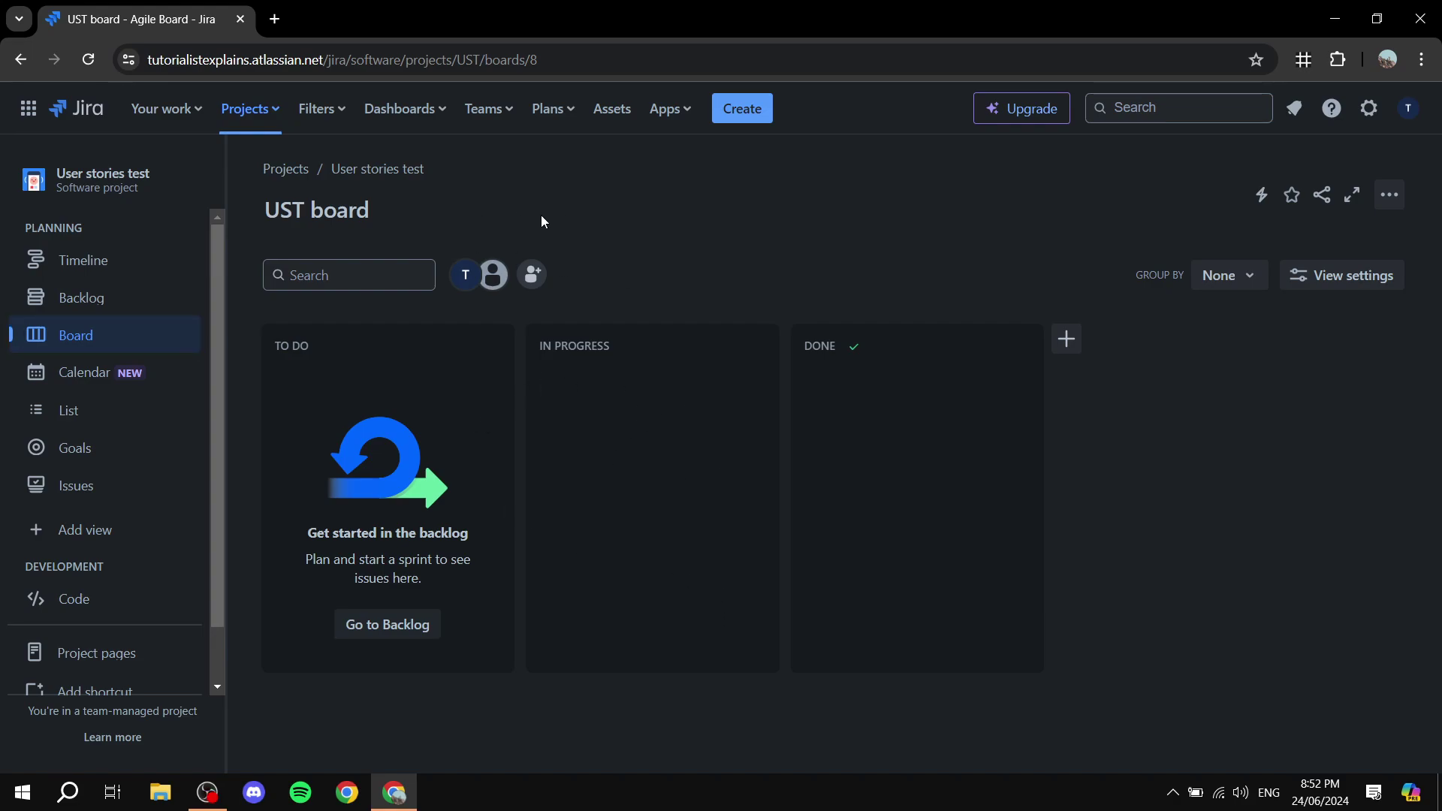
# - Open the Create issue form for the UST project
pyautogui.click(760, 120)
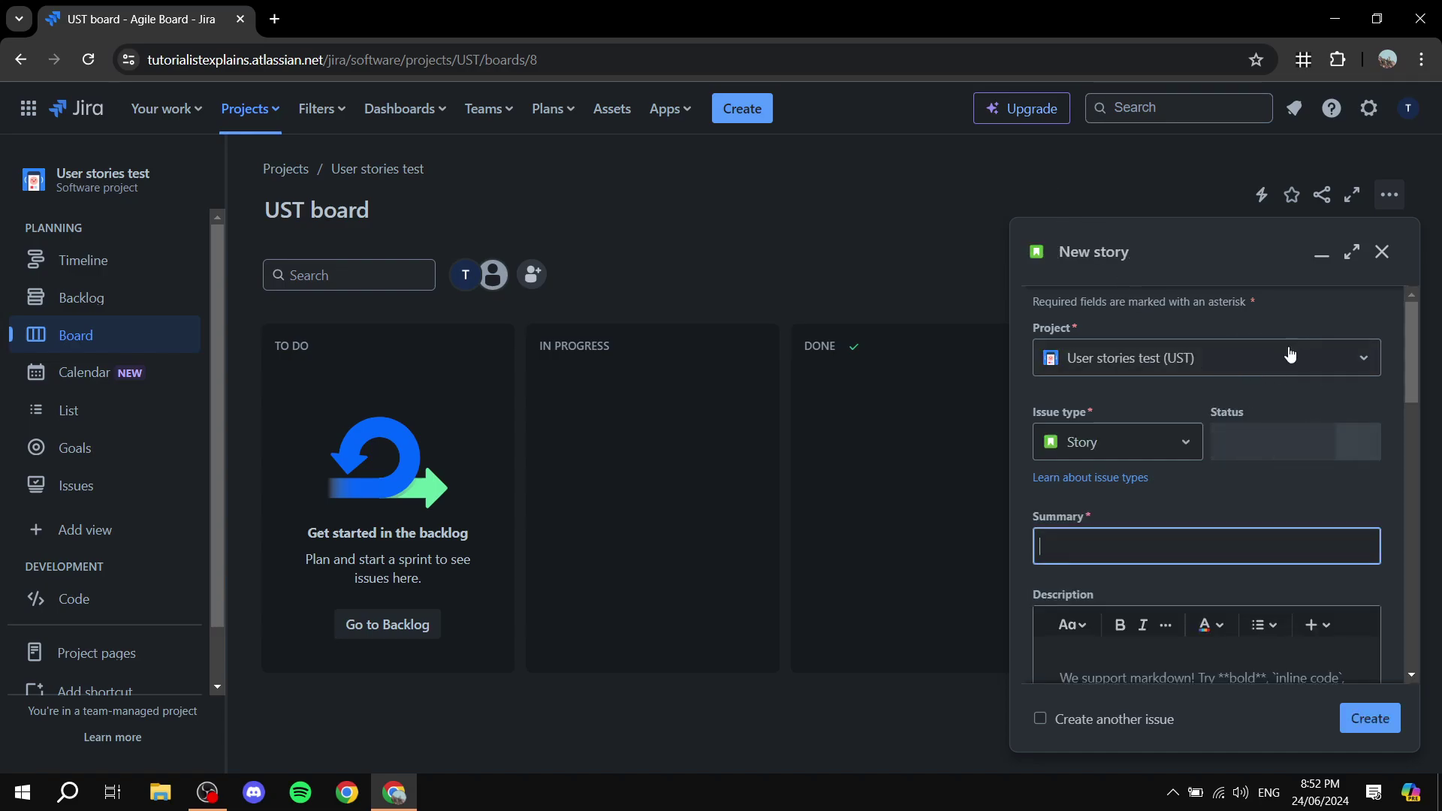
pyautogui.tripleClick(1125, 327)
pyautogui.click(1118, 324)
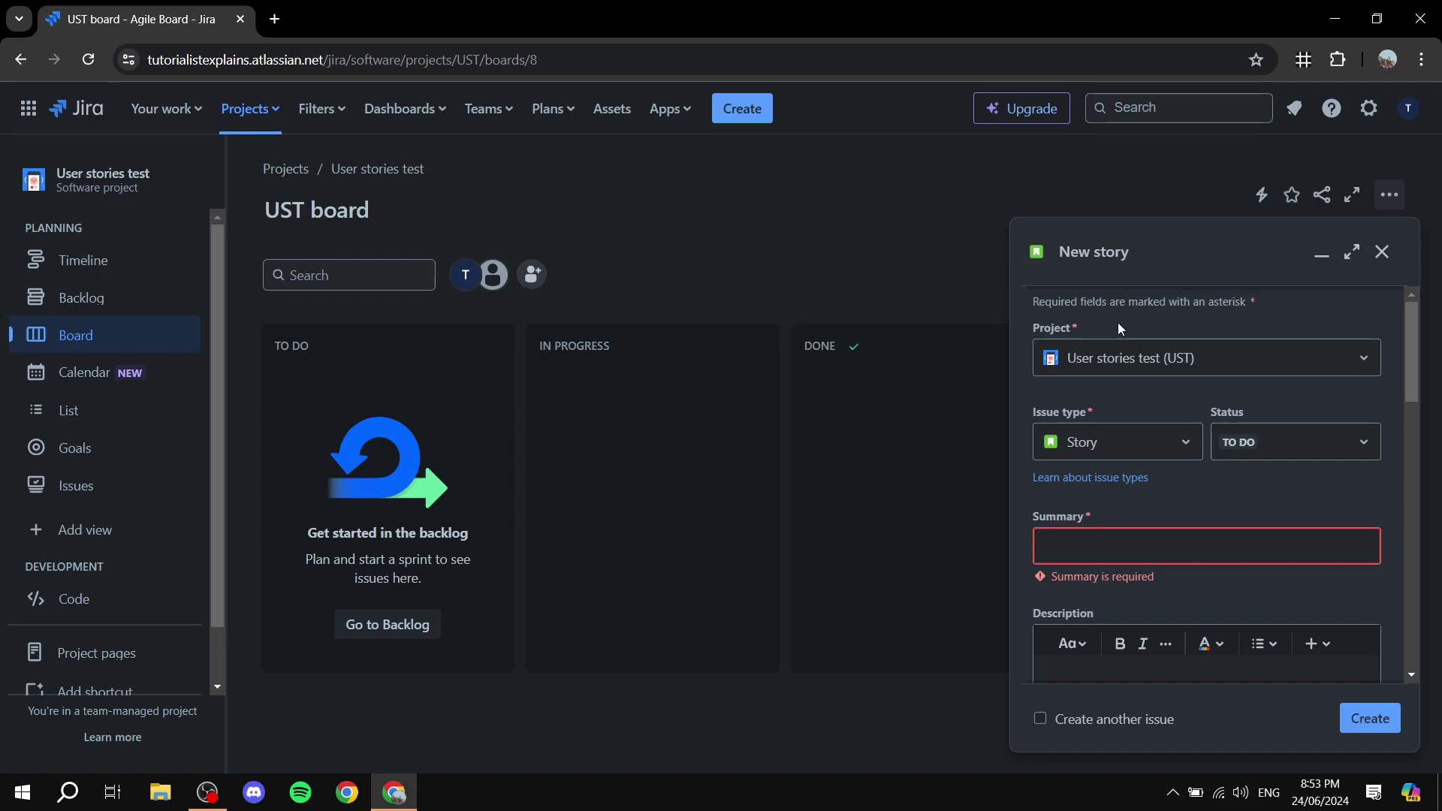
pyautogui.moveTo(1031, 416); pyautogui.dragTo(1094, 411)
pyautogui.click(1112, 402)
# - Keep the issue type as Story and the status as TO DO
pyautogui.click(1120, 447)
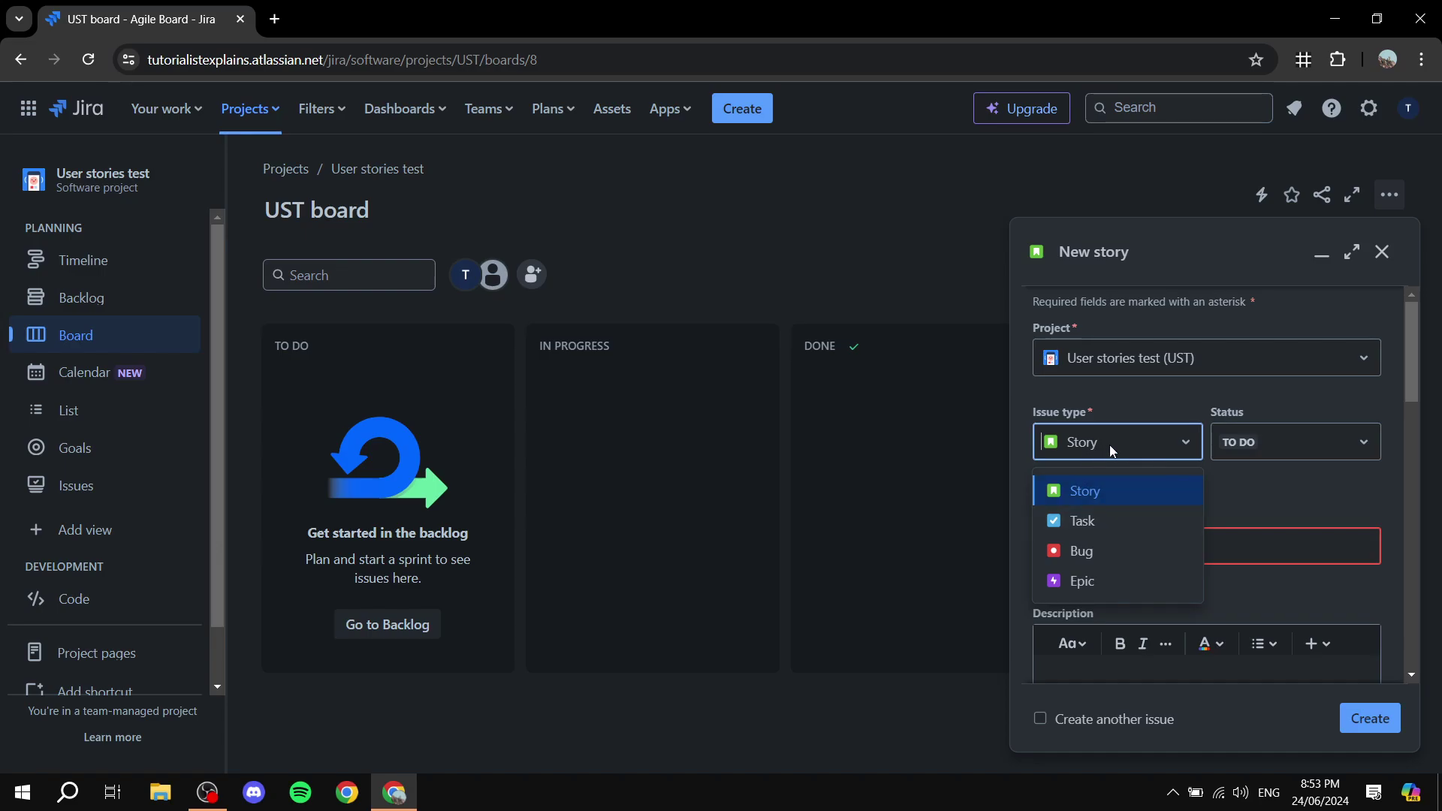
pyautogui.click(1089, 490)
pyautogui.moveTo(1047, 413); pyautogui.dragTo(1070, 415)
pyautogui.click(1070, 415)
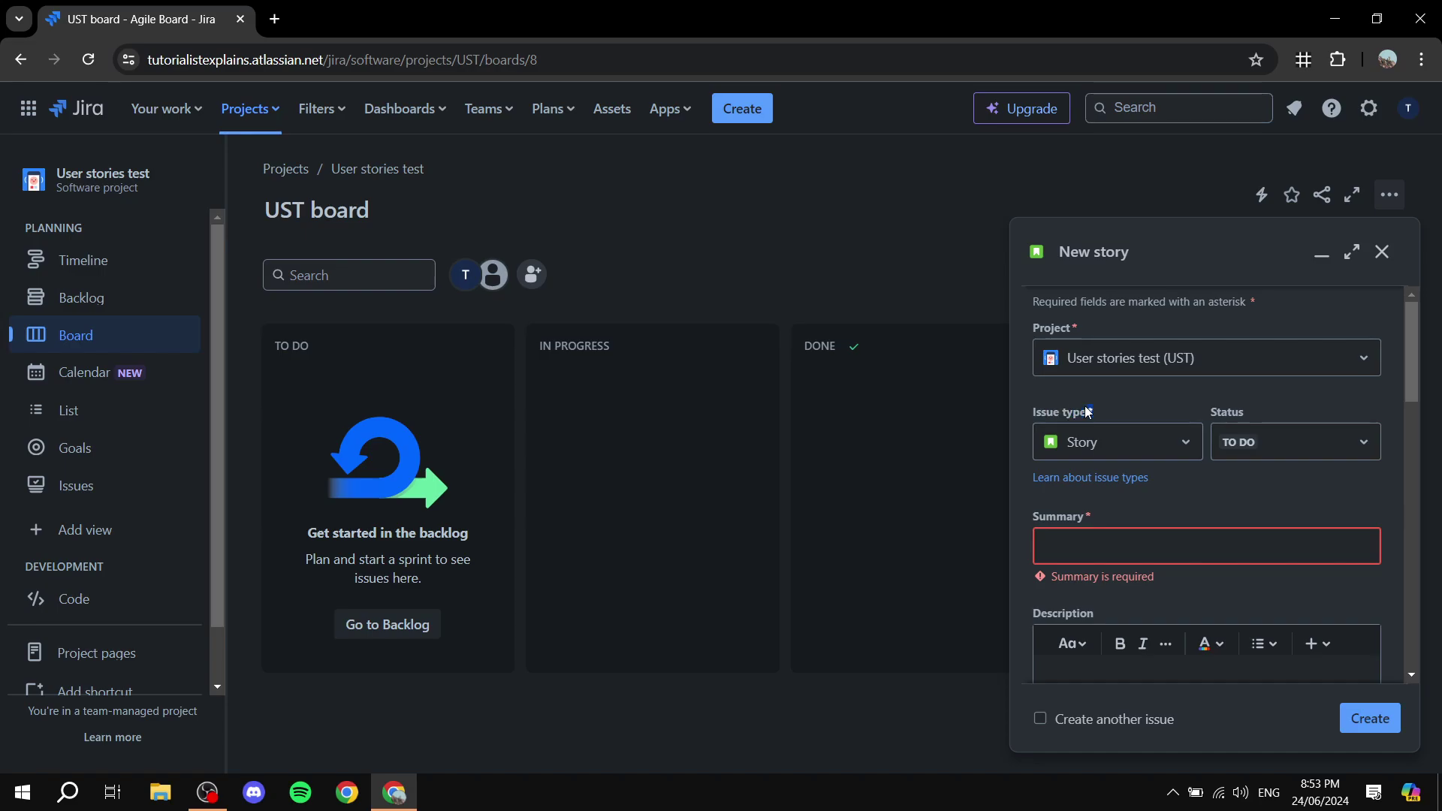
pyautogui.click(1253, 450)
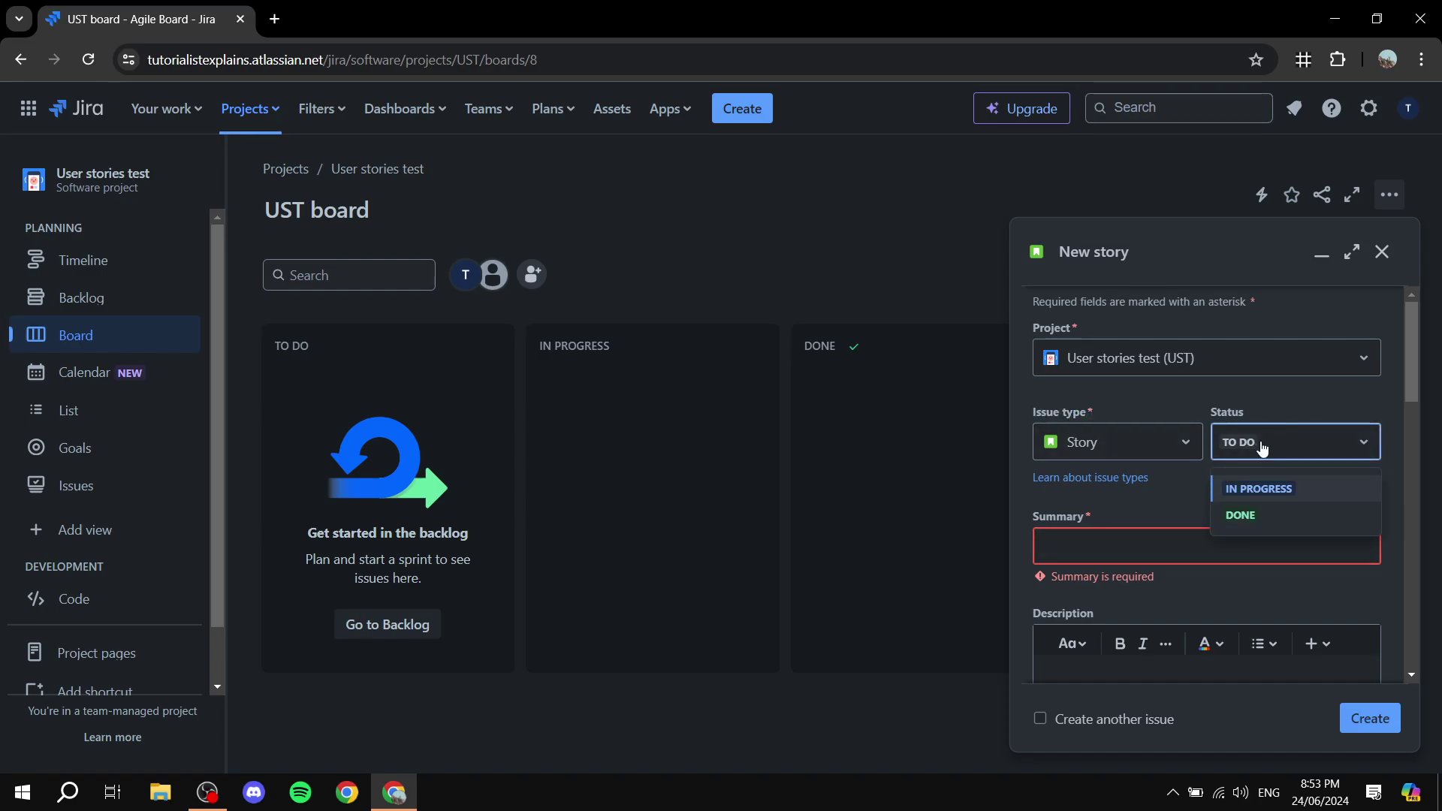
pyautogui.click(1262, 451)
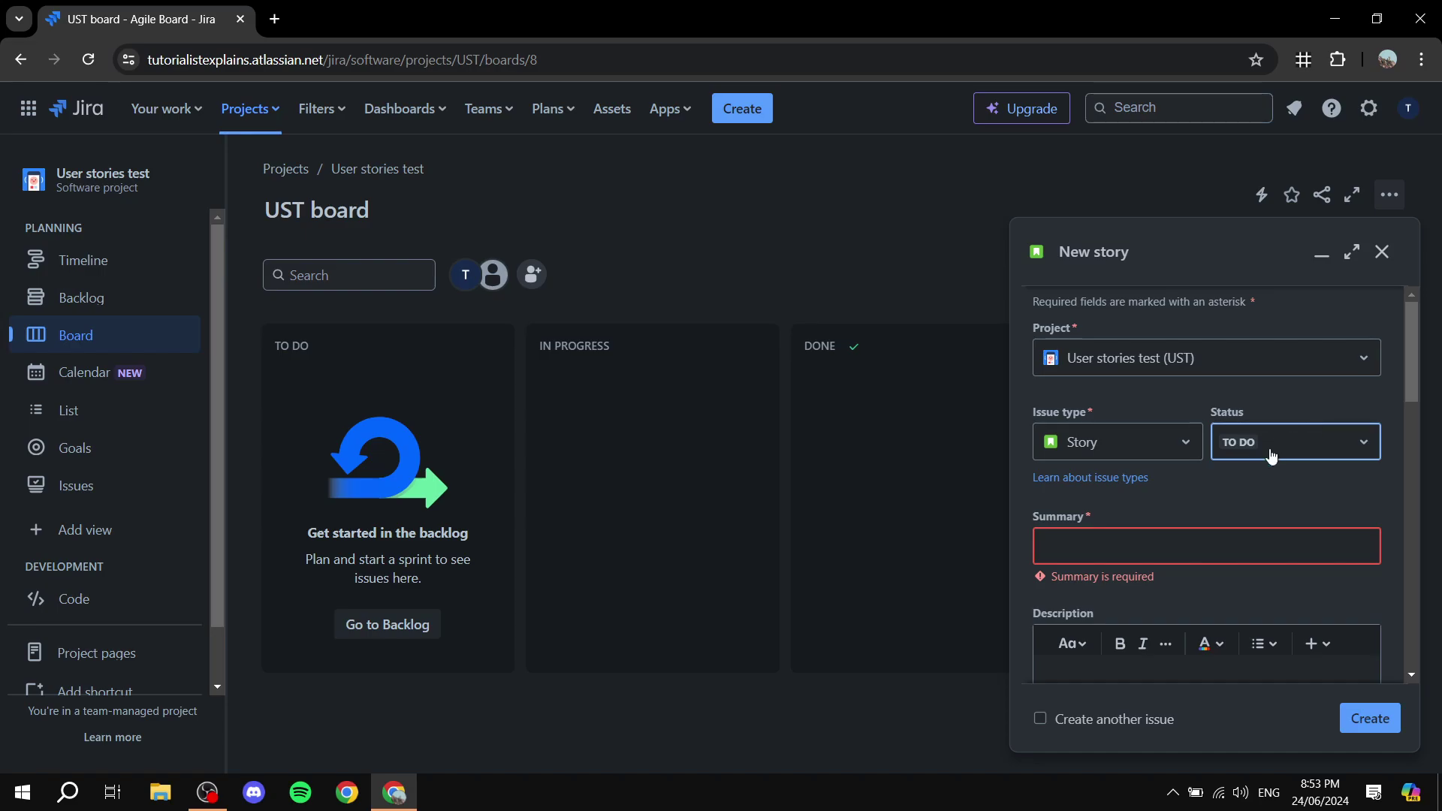
pyautogui.scroll(-2, 1067, 469)
pyautogui.click(1074, 460)
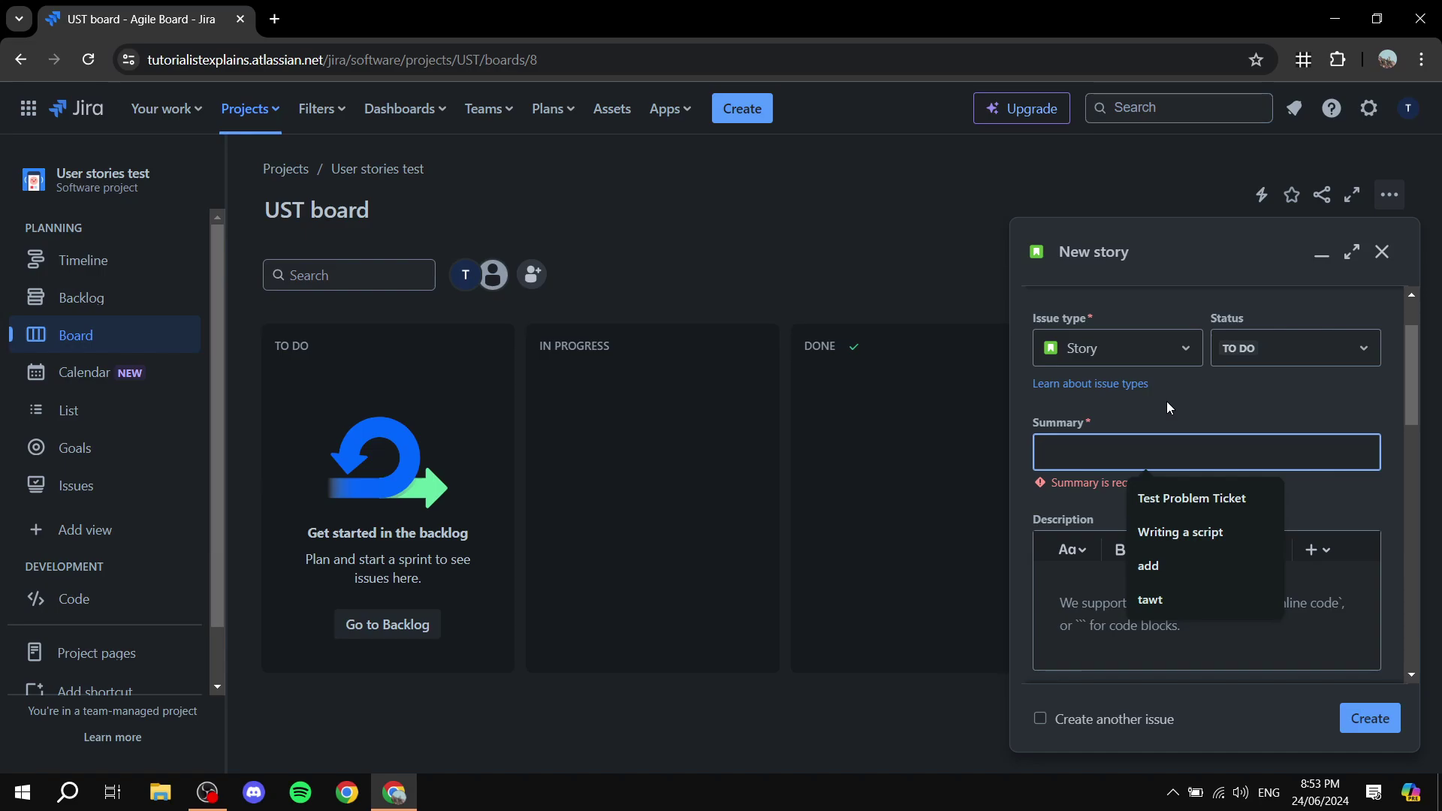
# - Enter the summary 'As an owner I want XYZ to ensure XYZ', replacing 'for'
pyautogui.write('As')
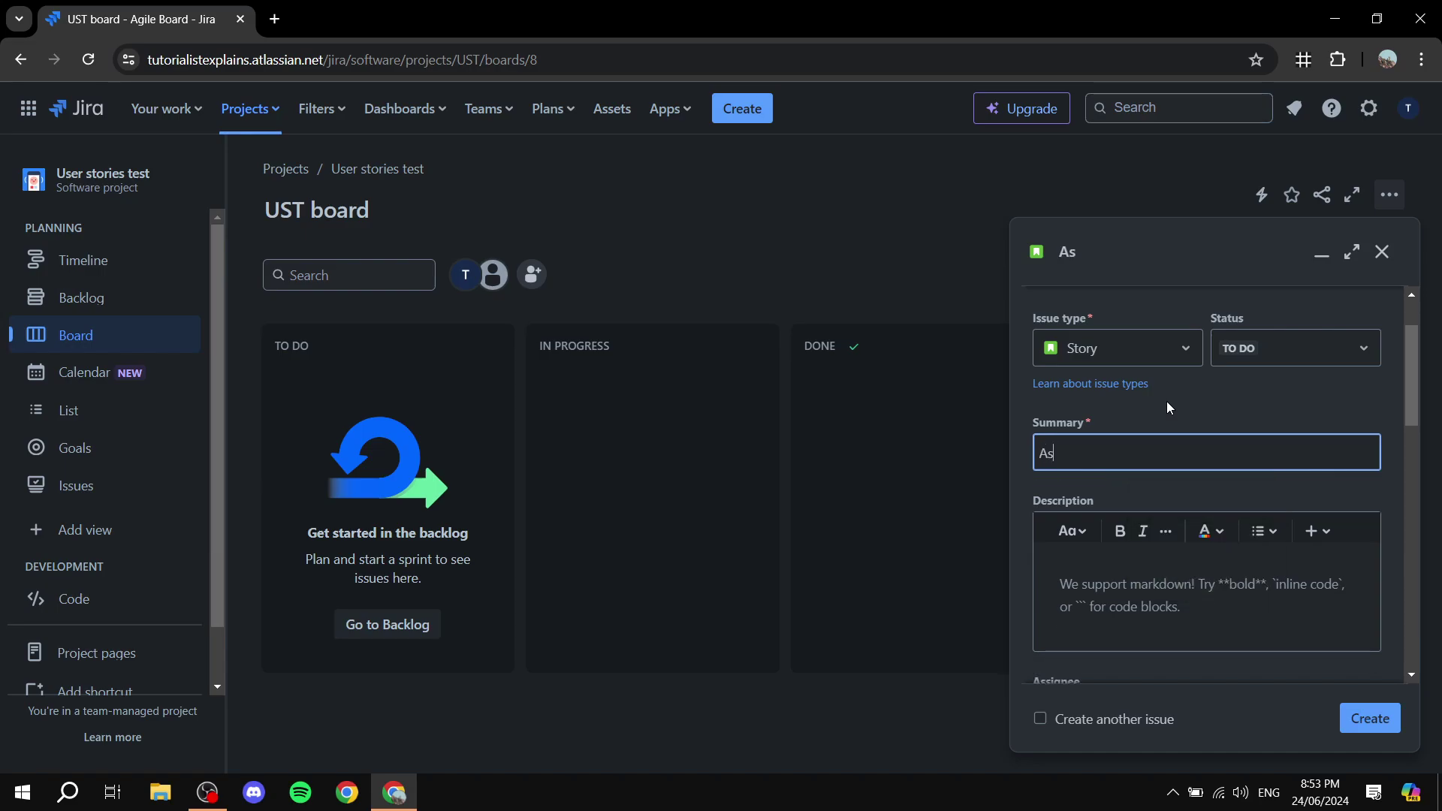
pyautogui.write(' an owner I wa')
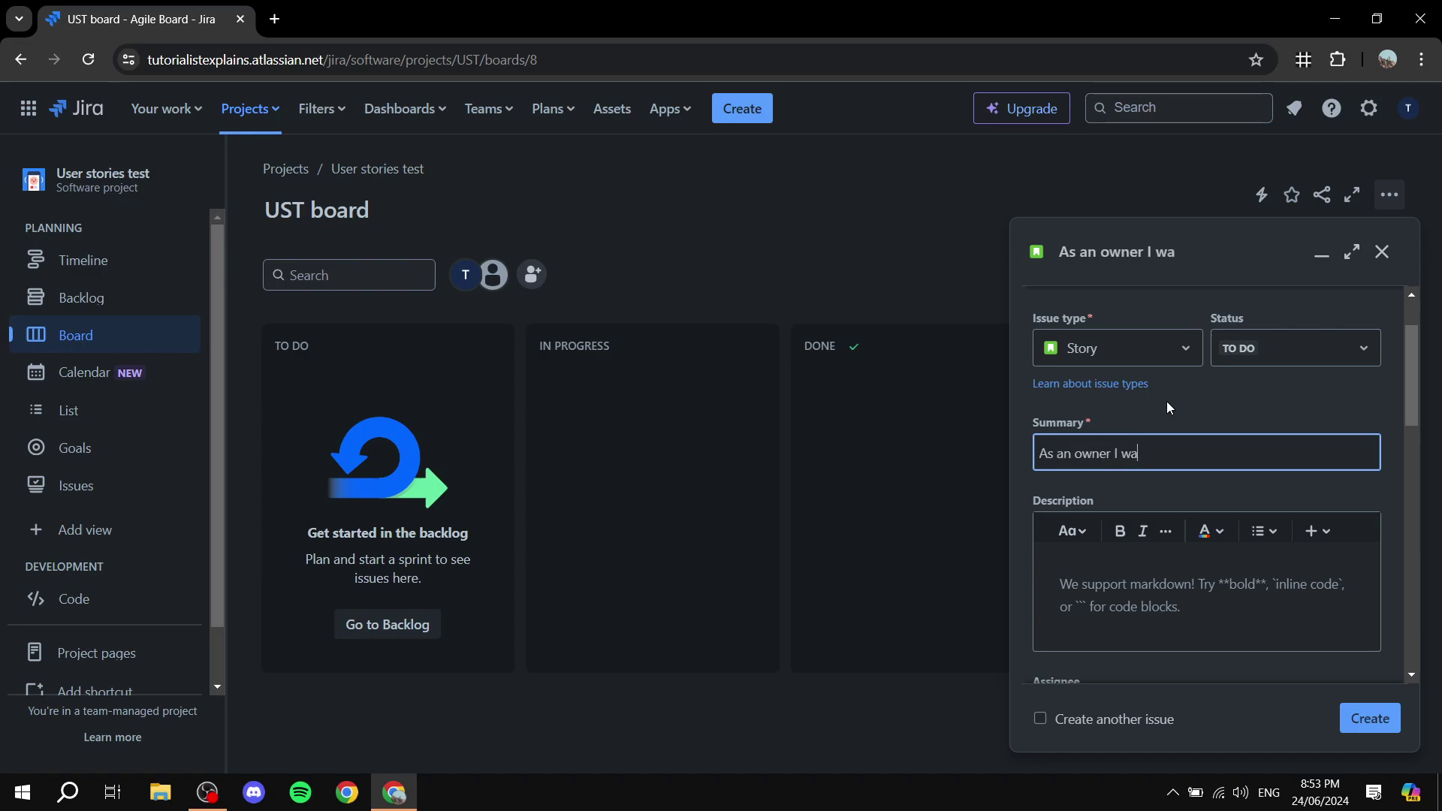
pyautogui.write('nt XYZ')
pyautogui.write(' for')
pyautogui.press('BackSpace')
pyautogui.press('BackSpace')
pyautogui.press('BackSpace')
pyautogui.write('to ensure')
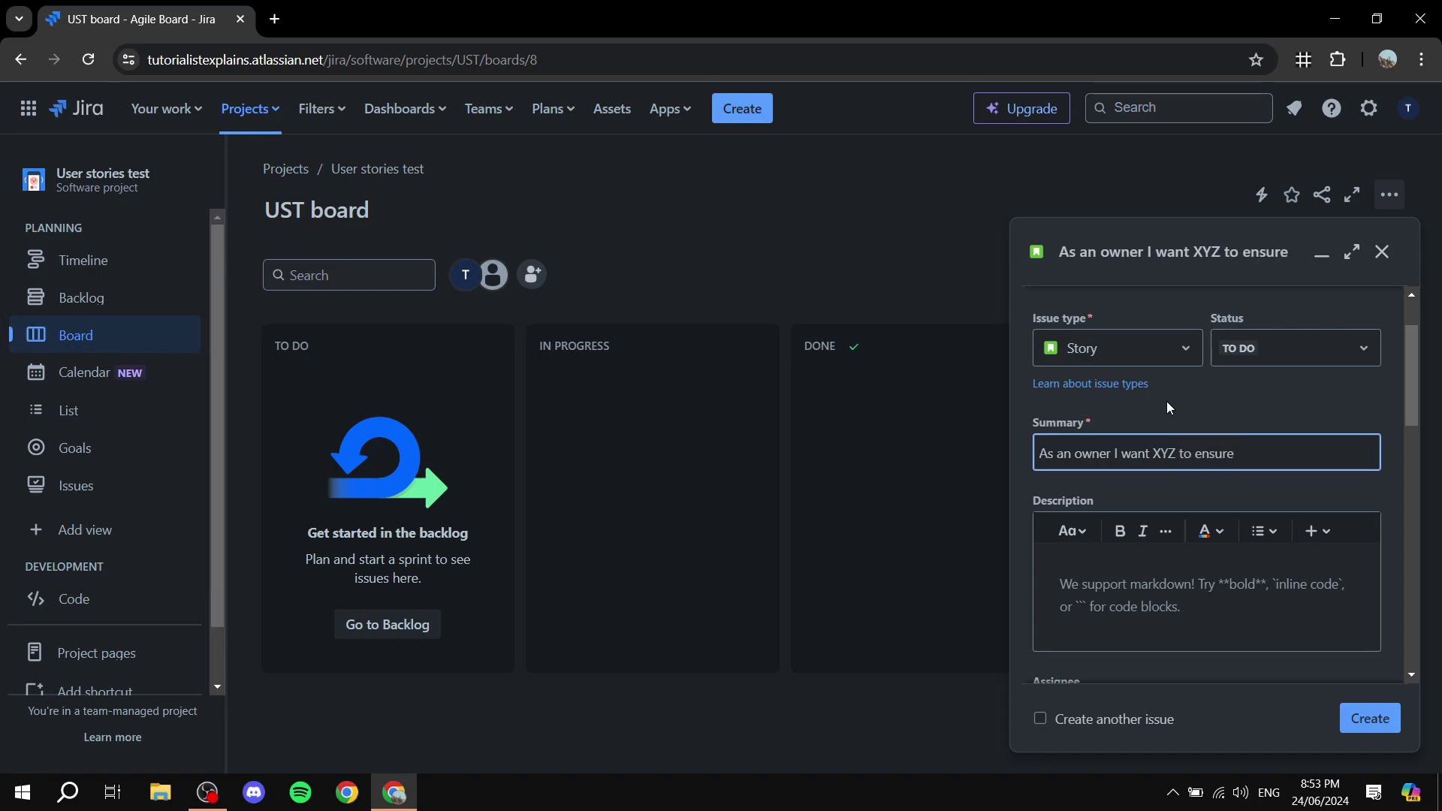
pyautogui.write(' XYZ')
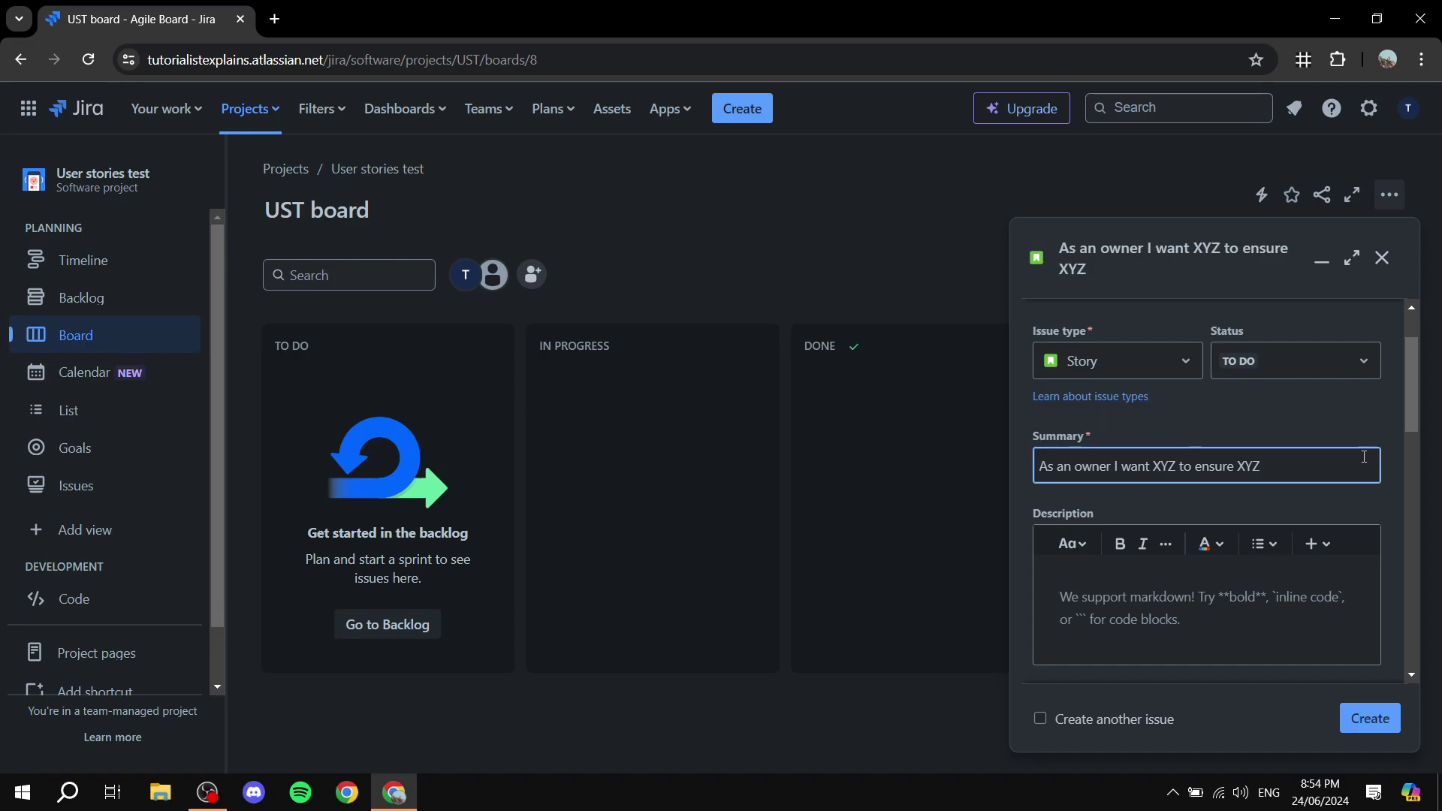
pyautogui.moveTo(1277, 464); pyautogui.dragTo(1086, 464)
pyautogui.click(1089, 471)
pyautogui.moveTo(1132, 466); pyautogui.dragTo(1180, 467)
pyautogui.click(1208, 466)
pyautogui.moveTo(1263, 466); pyautogui.dragTo(1239, 466)
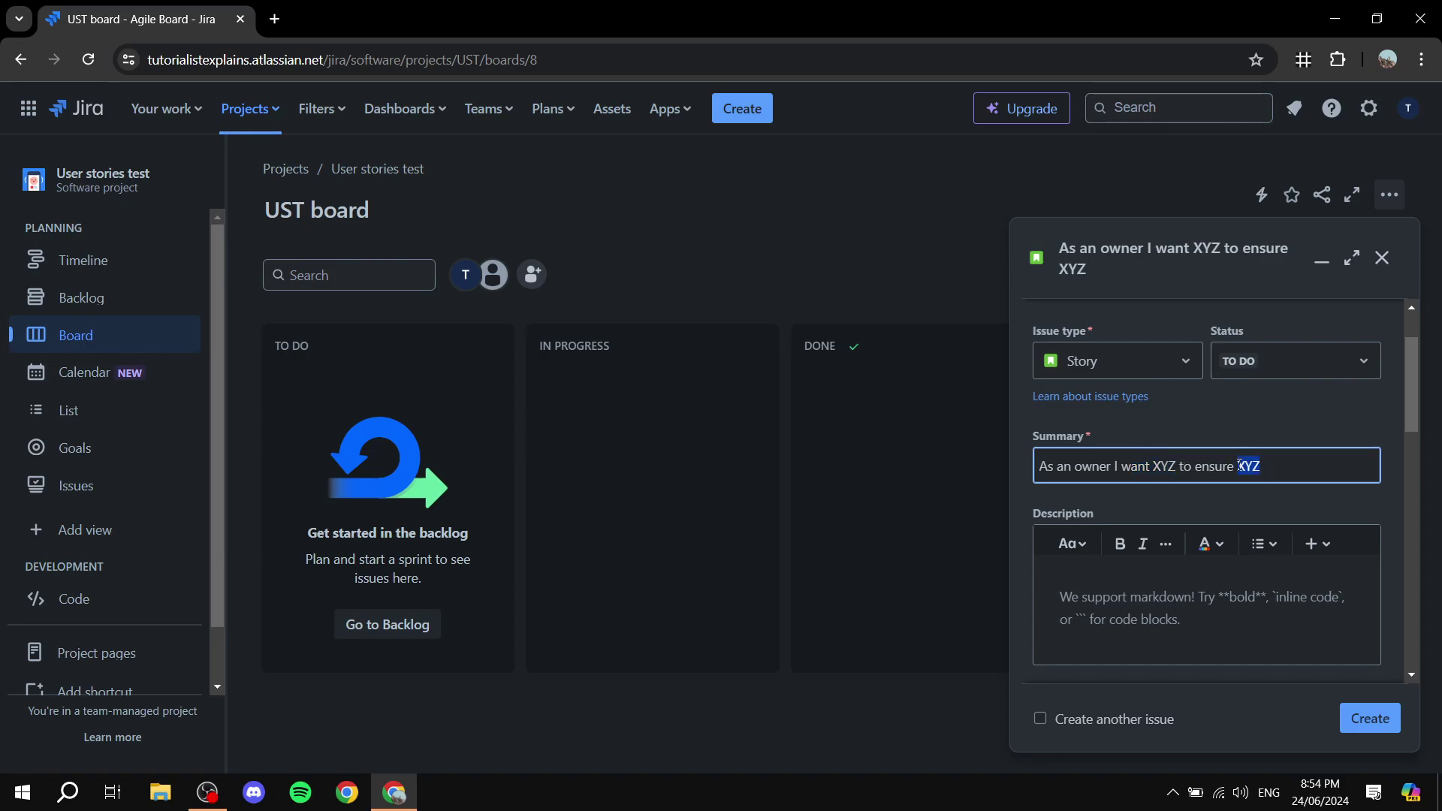
pyautogui.click(1289, 389)
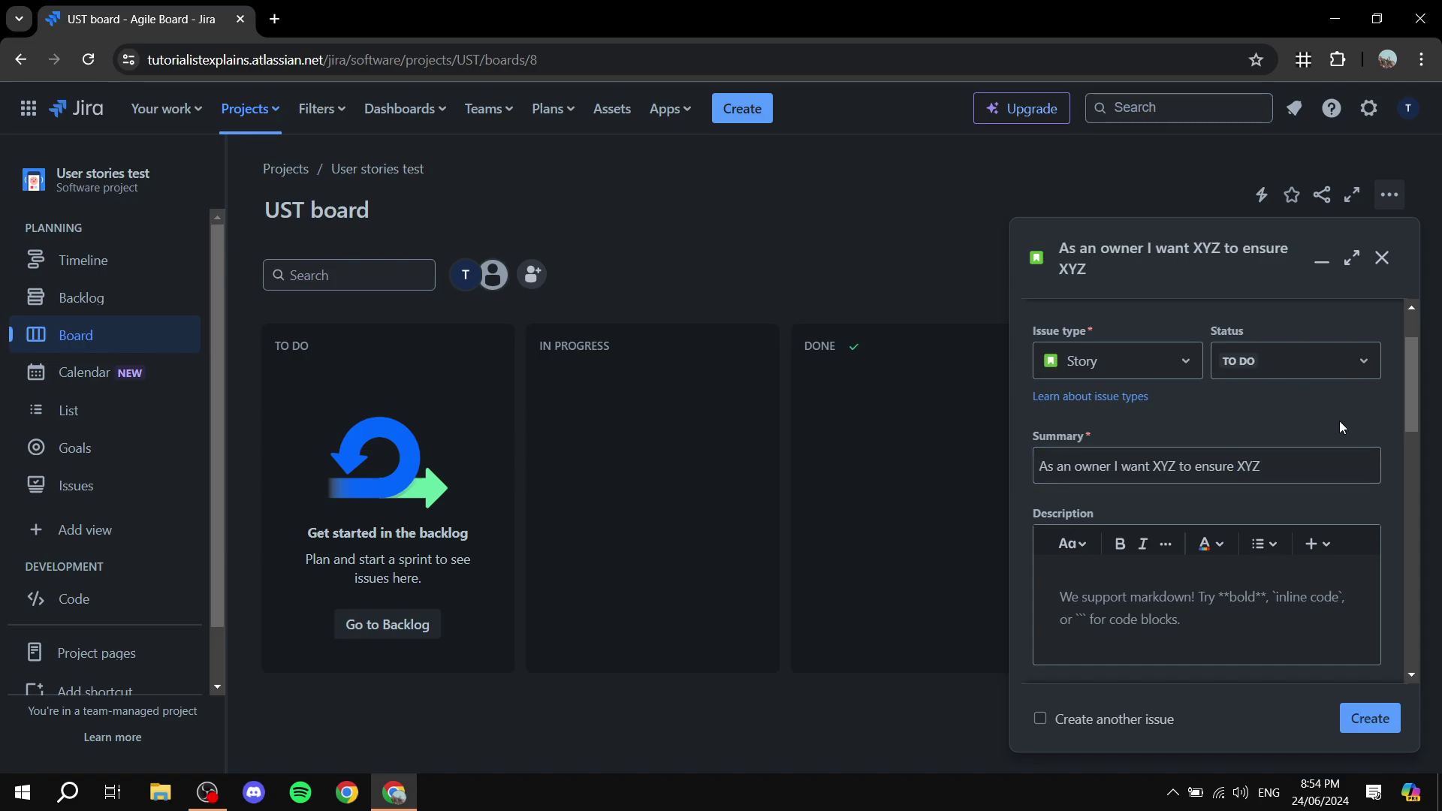
# - Review the summary by highlighting its trailing XYZ and then the full text
pyautogui.scroll(-1, 1132, 383)
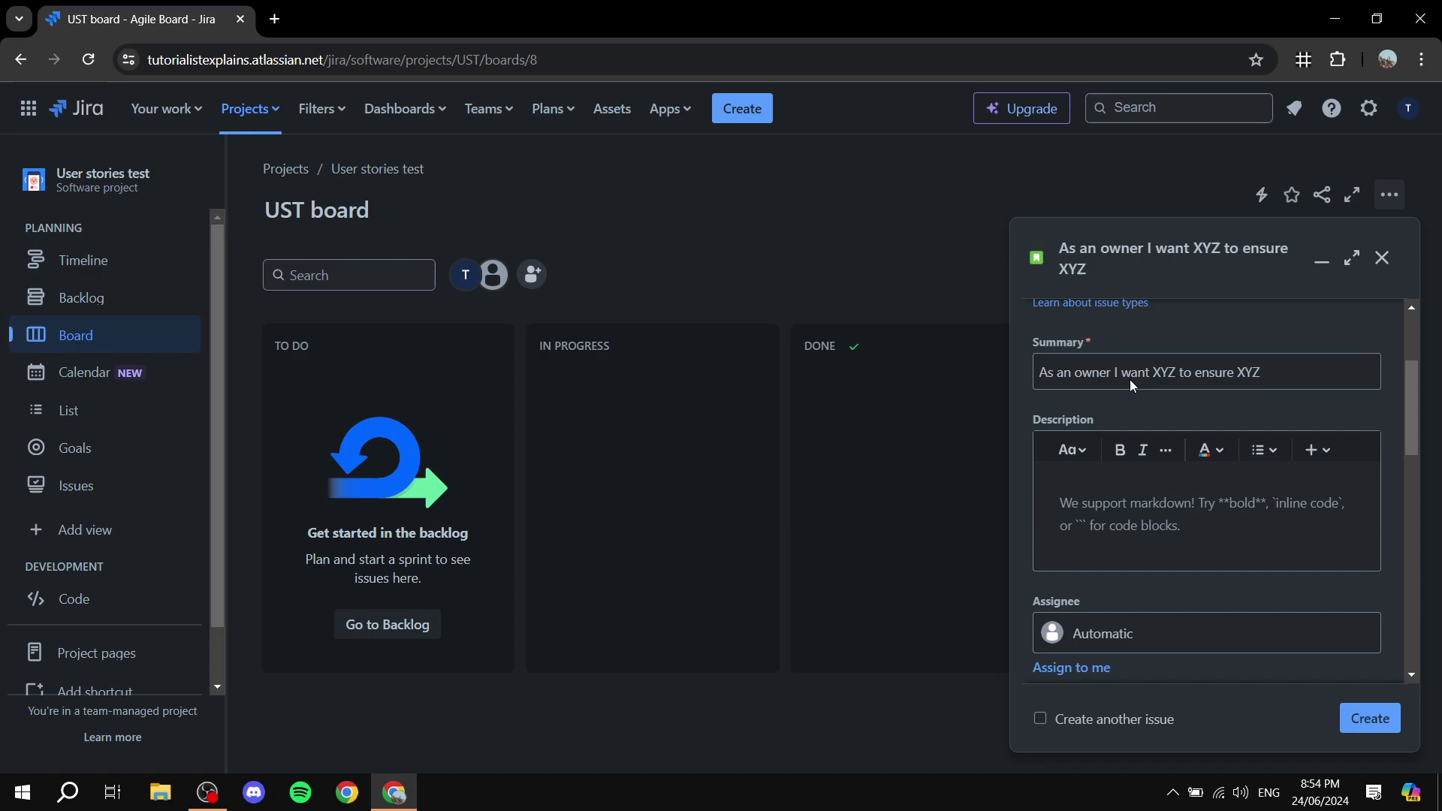
pyautogui.doubleClick(1249, 373)
pyautogui.click(1198, 321)
pyautogui.scroll(2, 1358, 401)
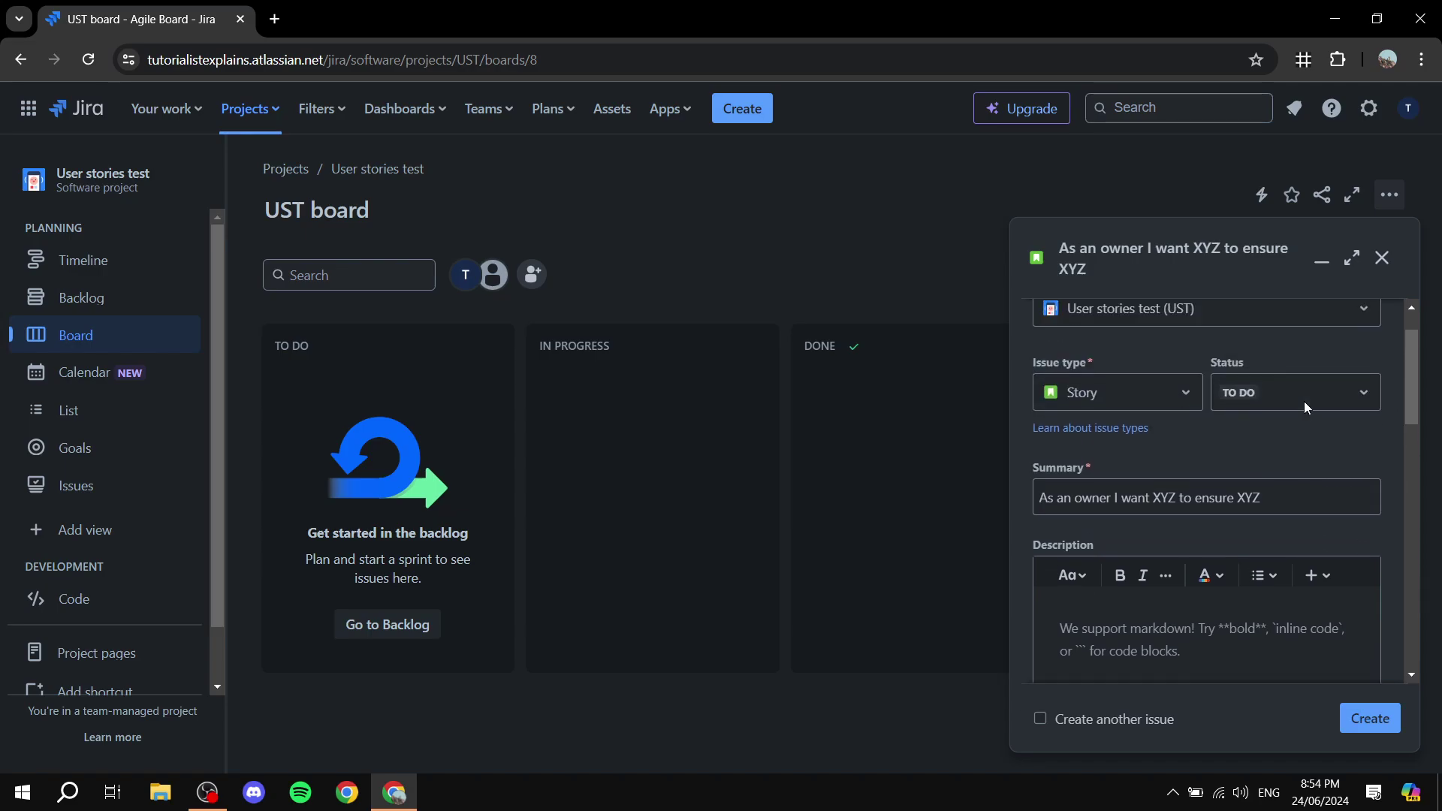
pyautogui.scroll(-1, 1170, 456)
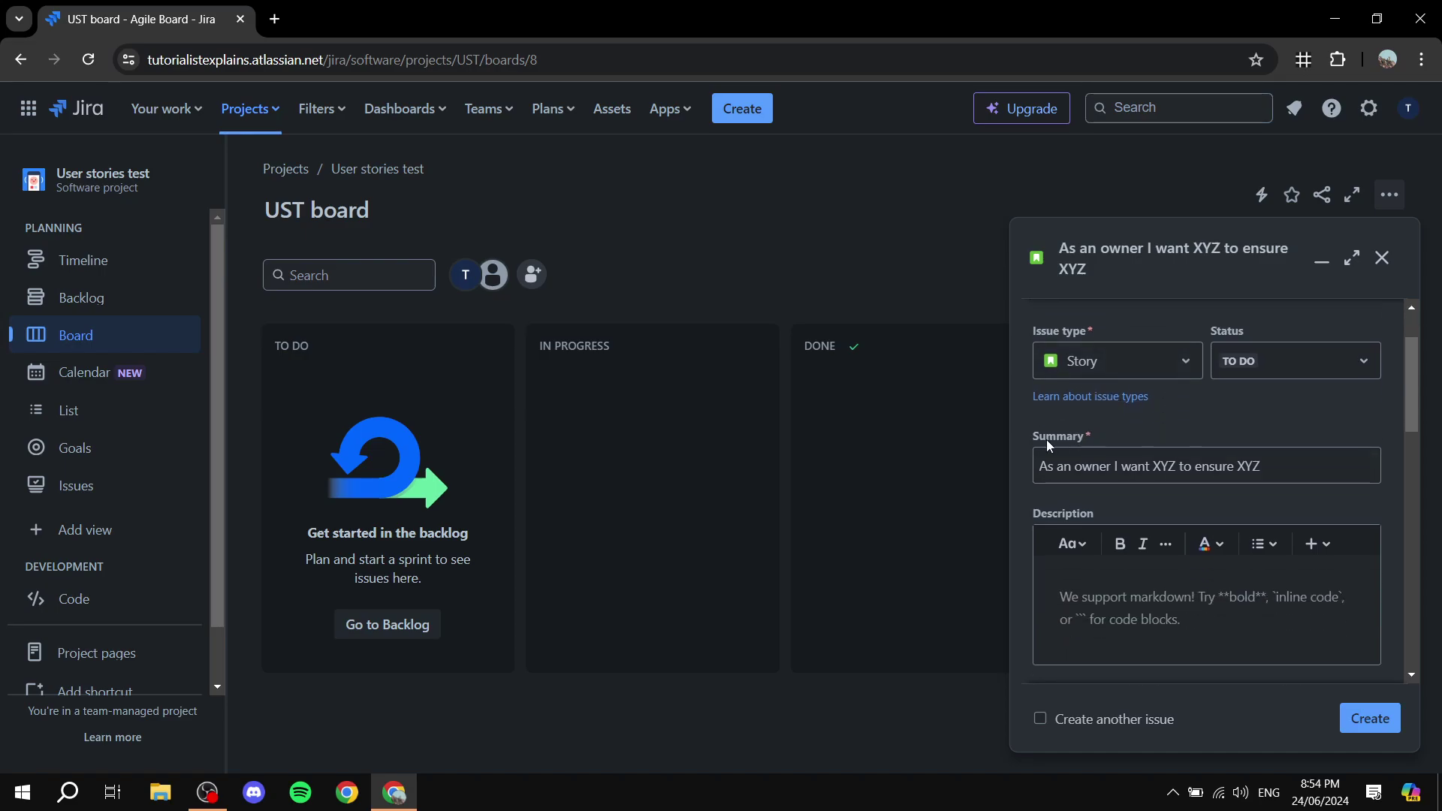
pyautogui.click(1147, 416)
pyautogui.scroll(-2, 1198, 488)
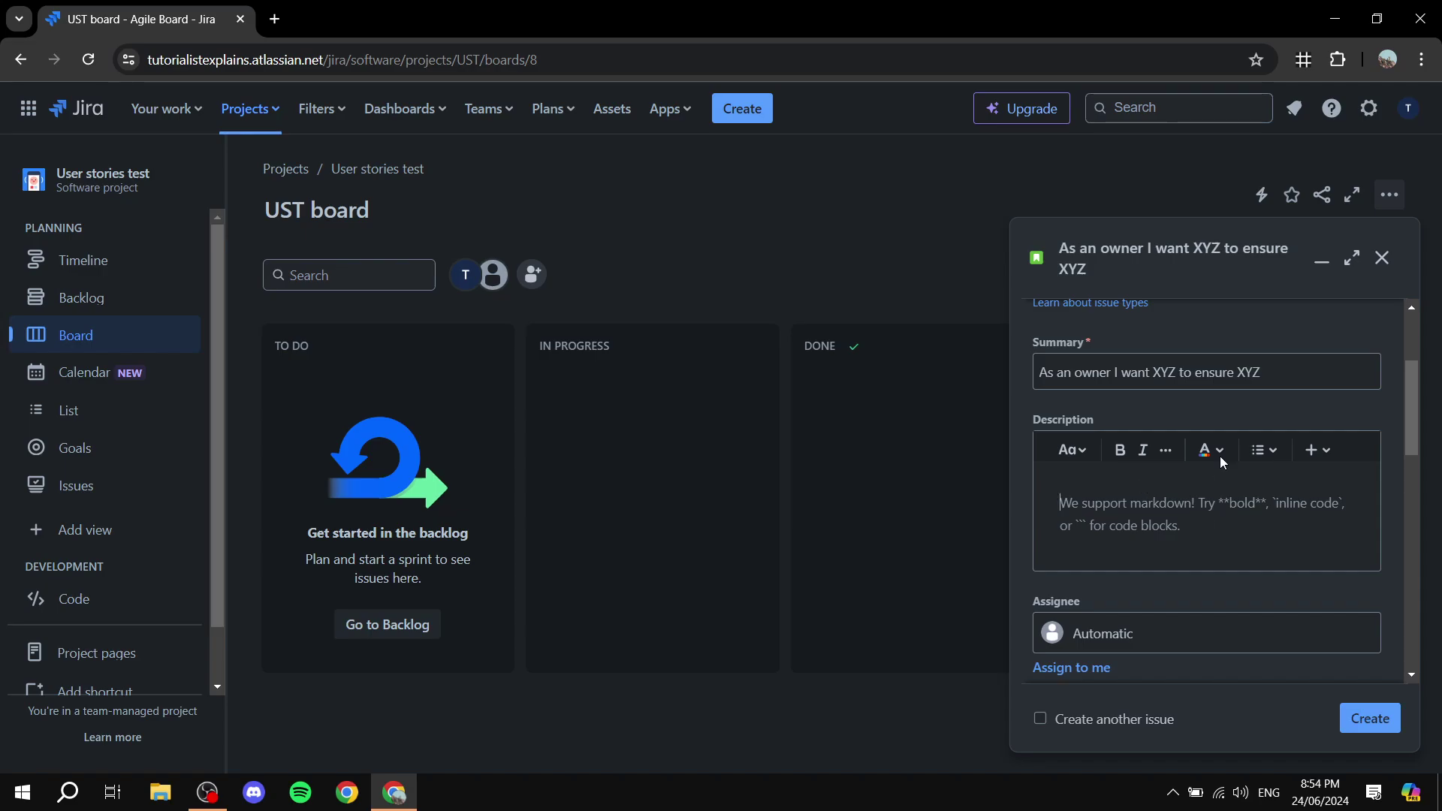
pyautogui.doubleClick(1249, 372)
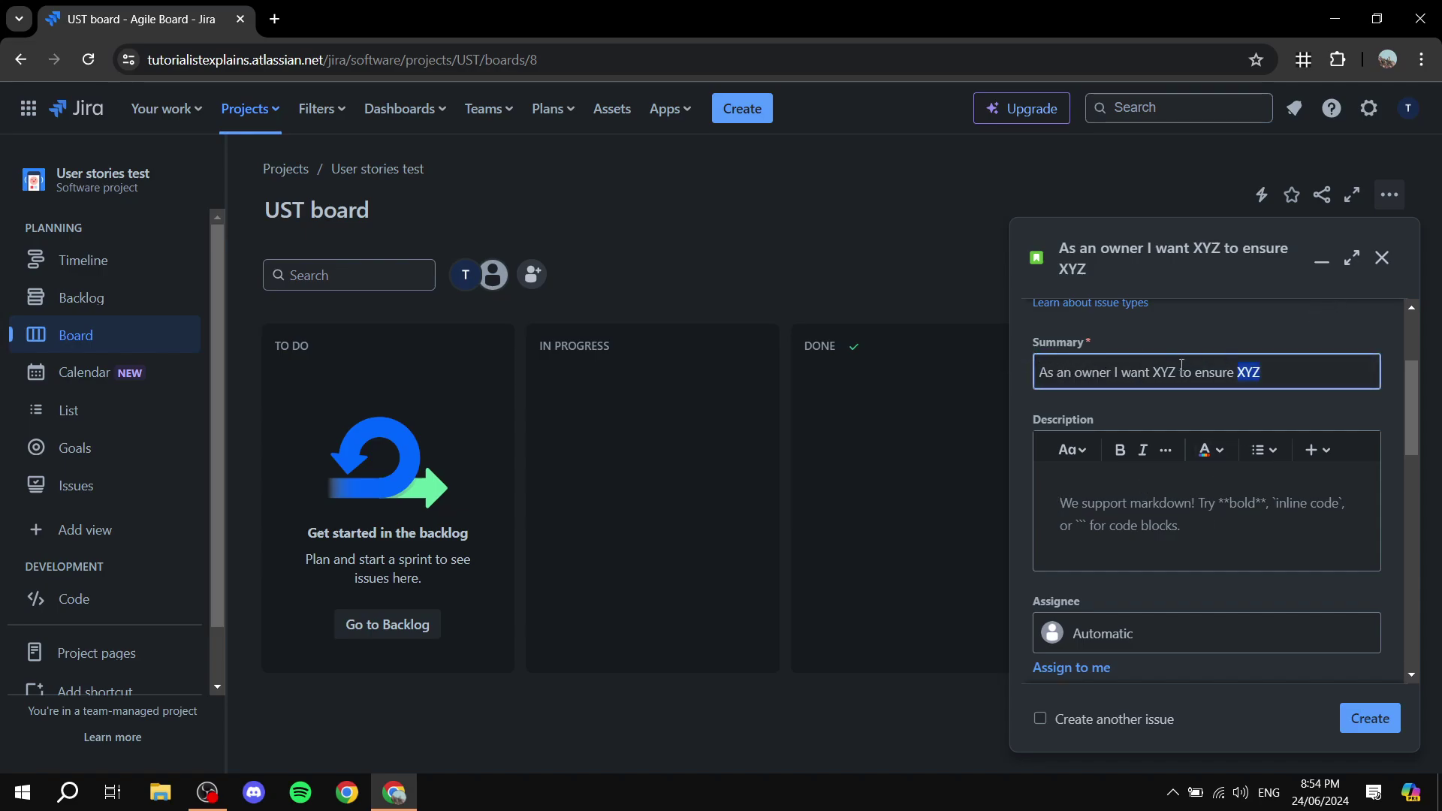
pyautogui.click(1168, 336)
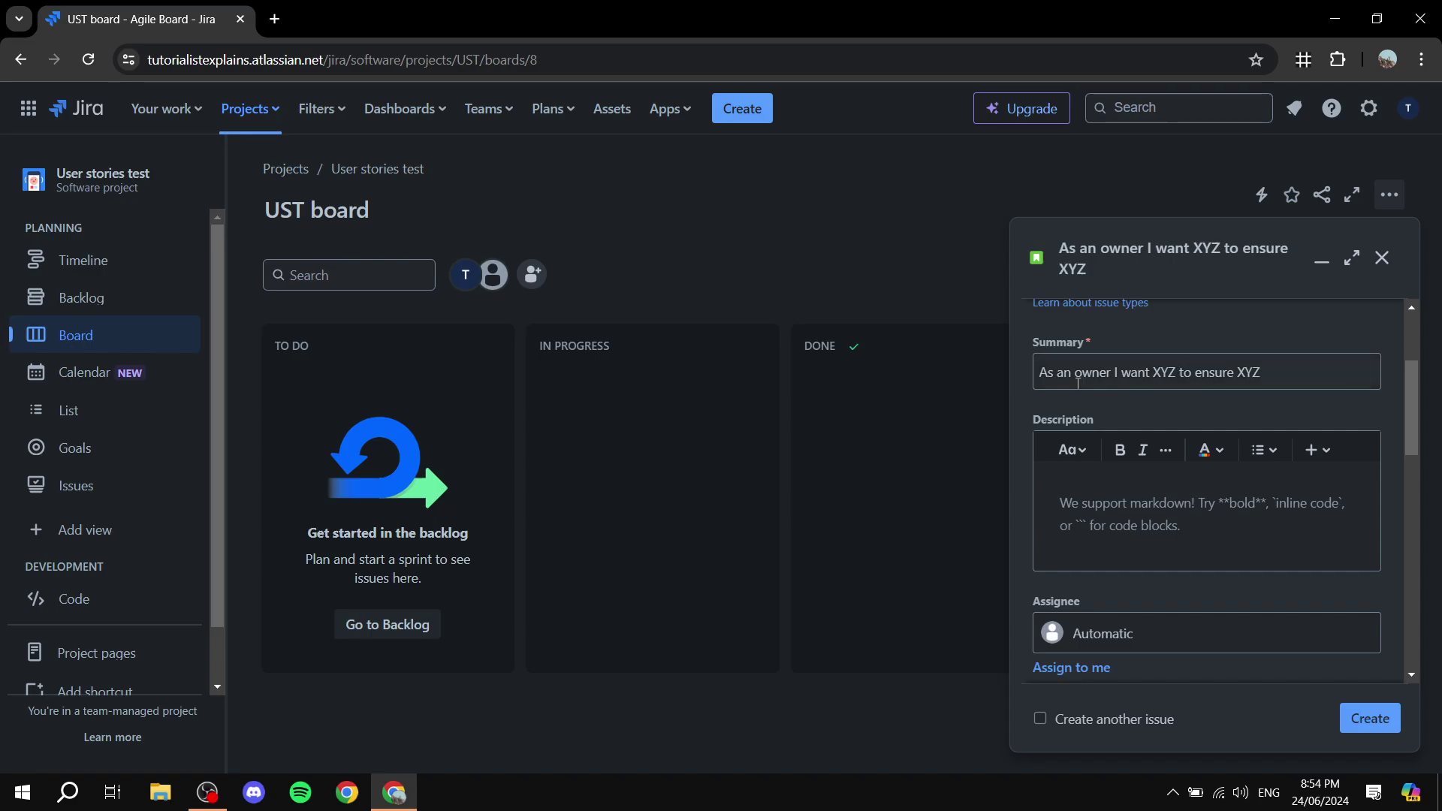
pyautogui.moveTo(1043, 373); pyautogui.dragTo(1269, 373)
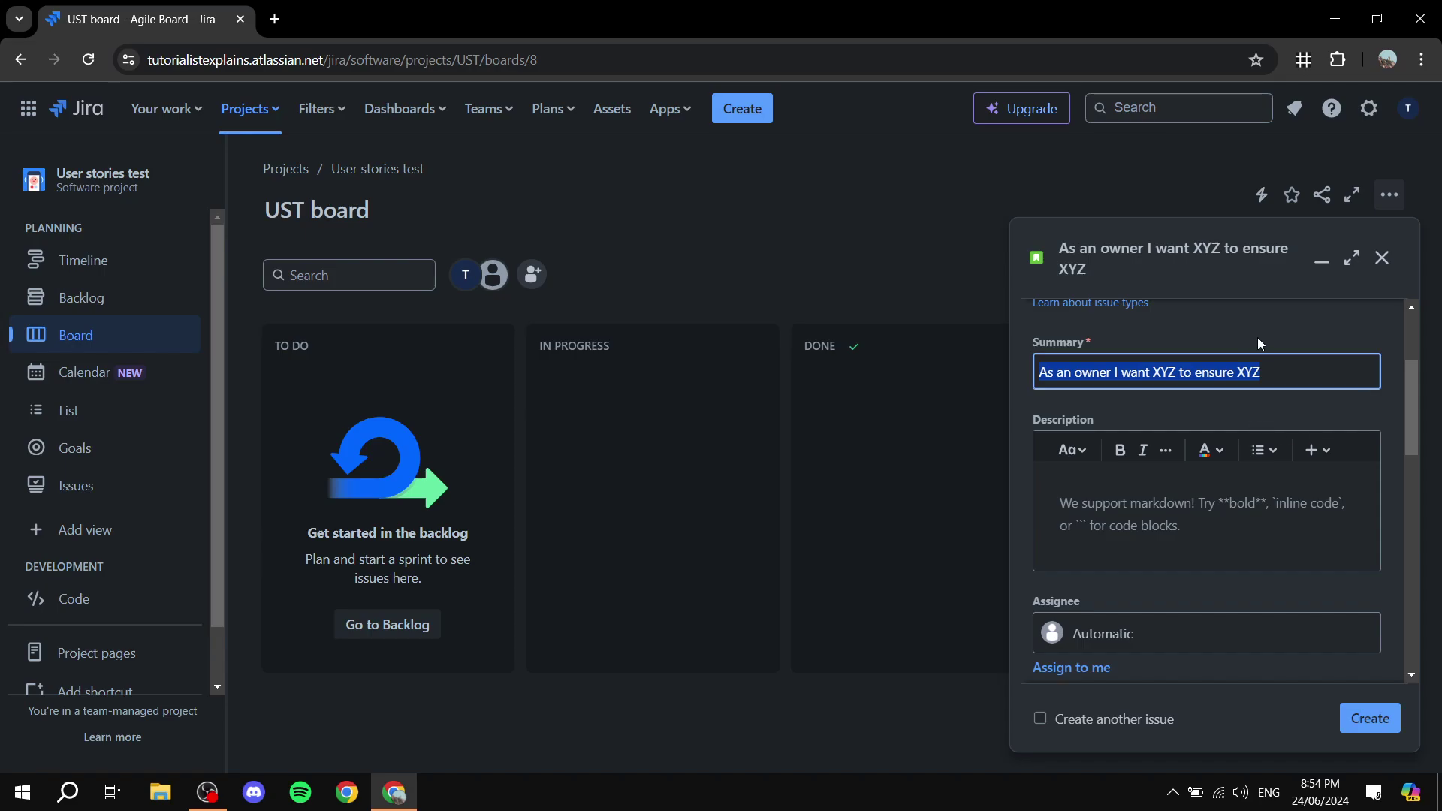
pyautogui.click(1269, 520)
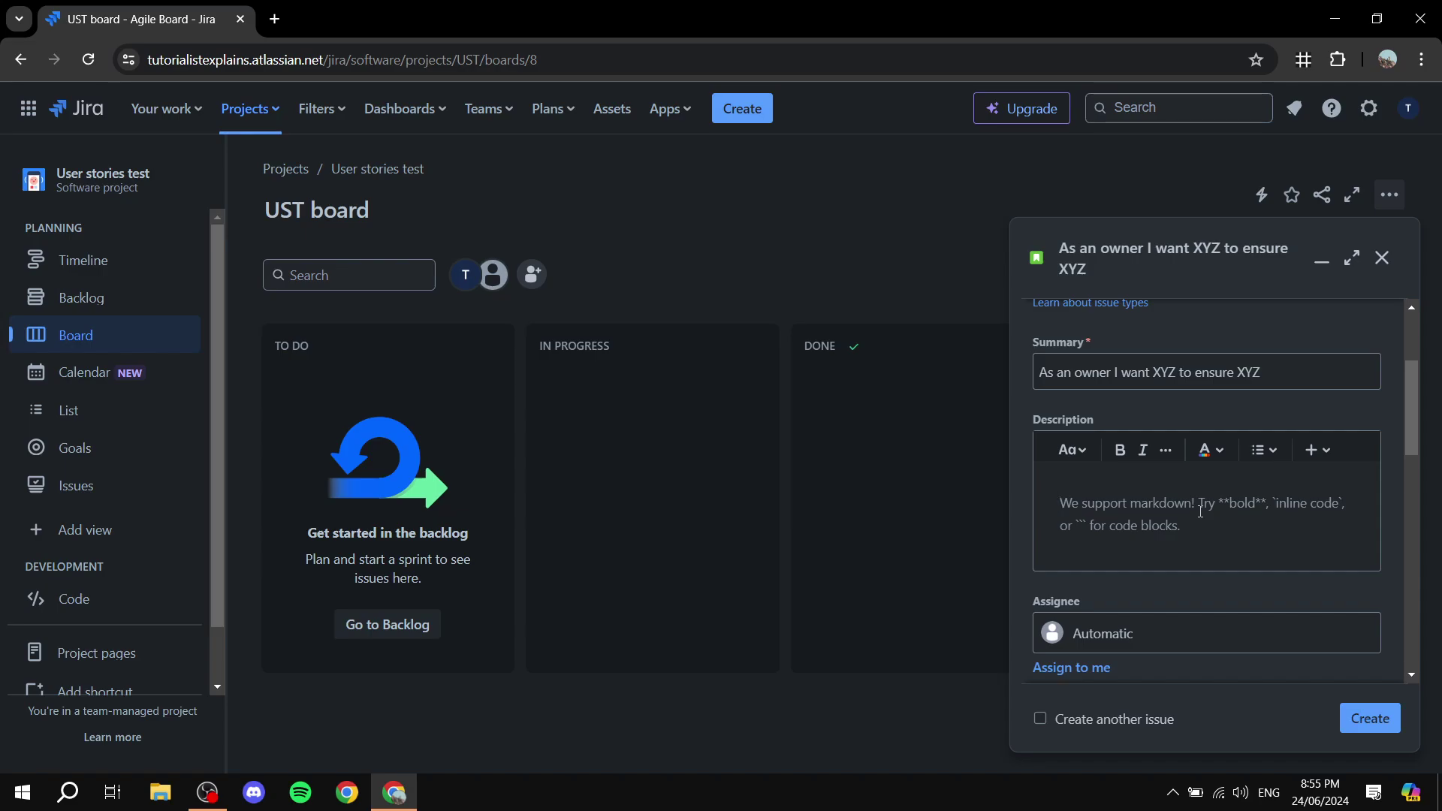
# - Add the description 'Feel free to add it in here.'
pyautogui.click(1200, 512)
pyautogui.write('Feel free to ')
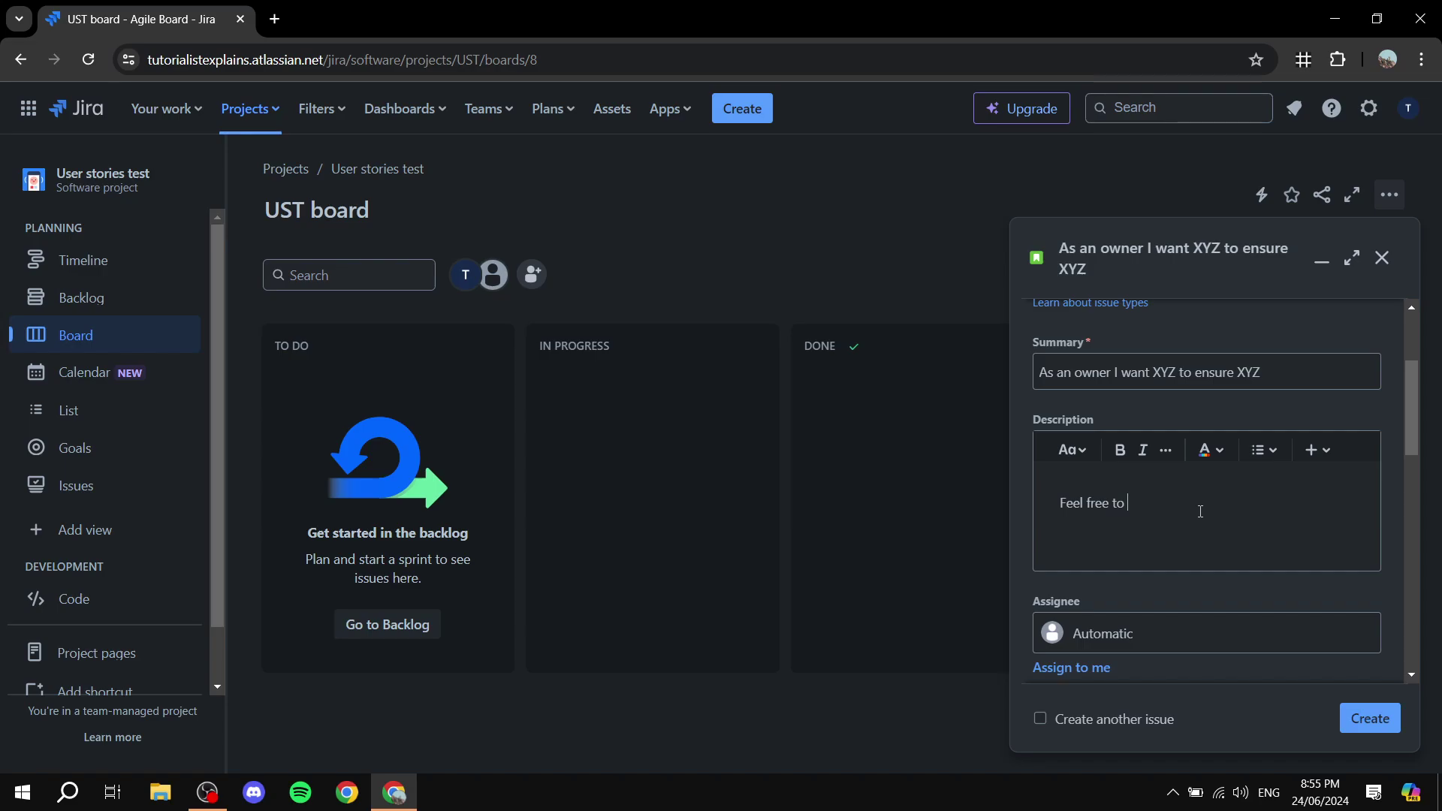
pyautogui.write('add it in here.')
pyautogui.scroll(-3, 1179, 353)
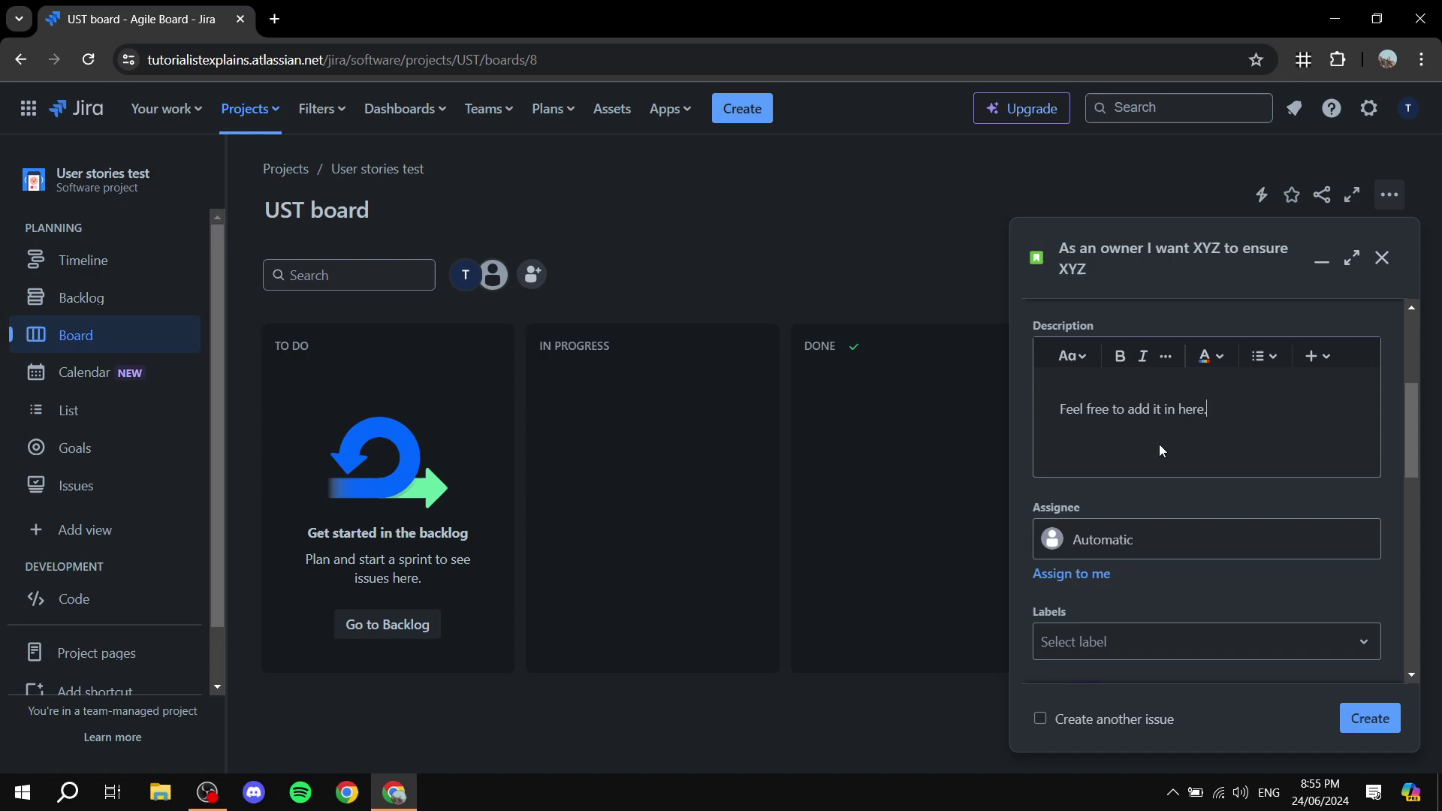
pyautogui.scroll(-2, 1142, 464)
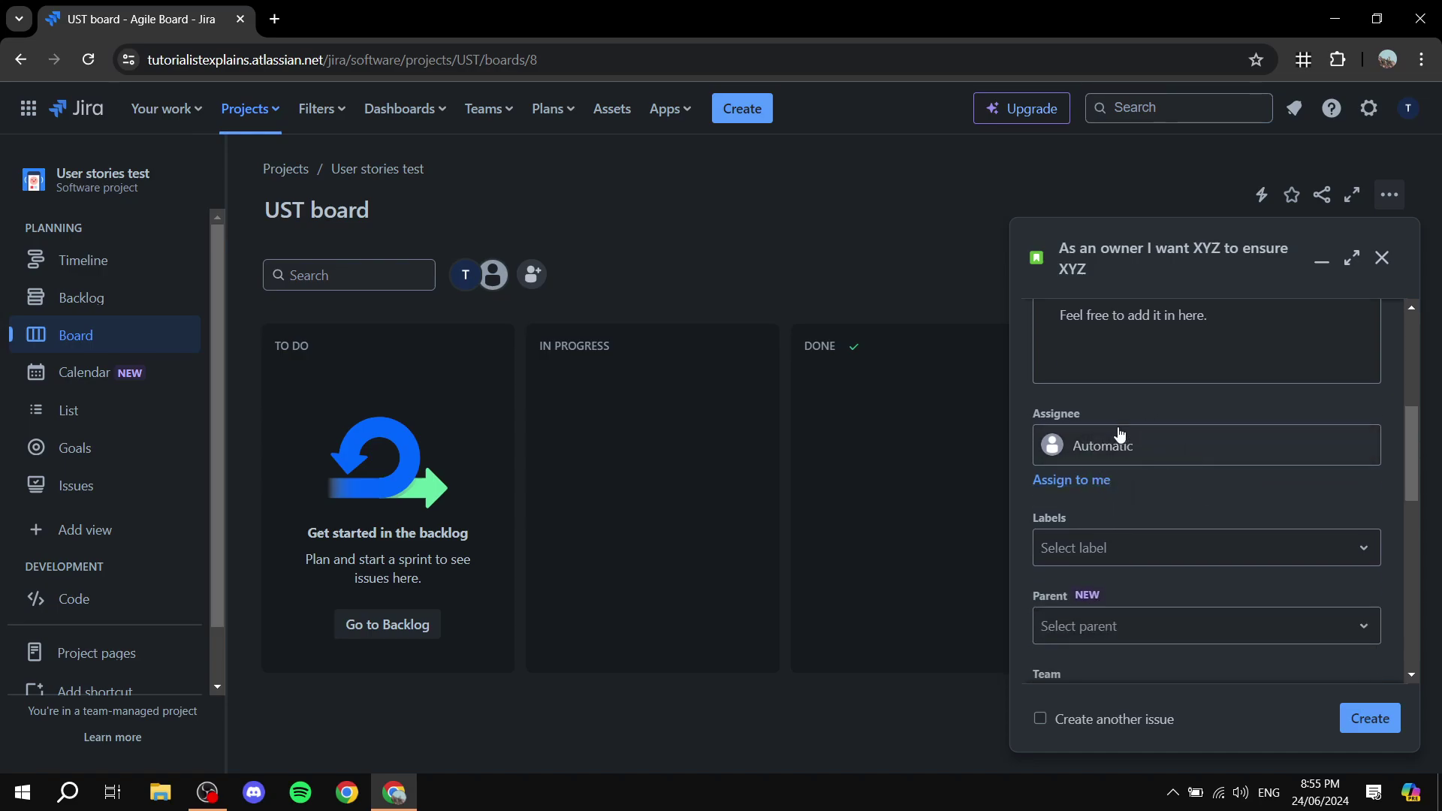
# - Assign the story to yourself and leave Labels empty
pyautogui.click(1084, 483)
pyautogui.scroll(-1, 1156, 488)
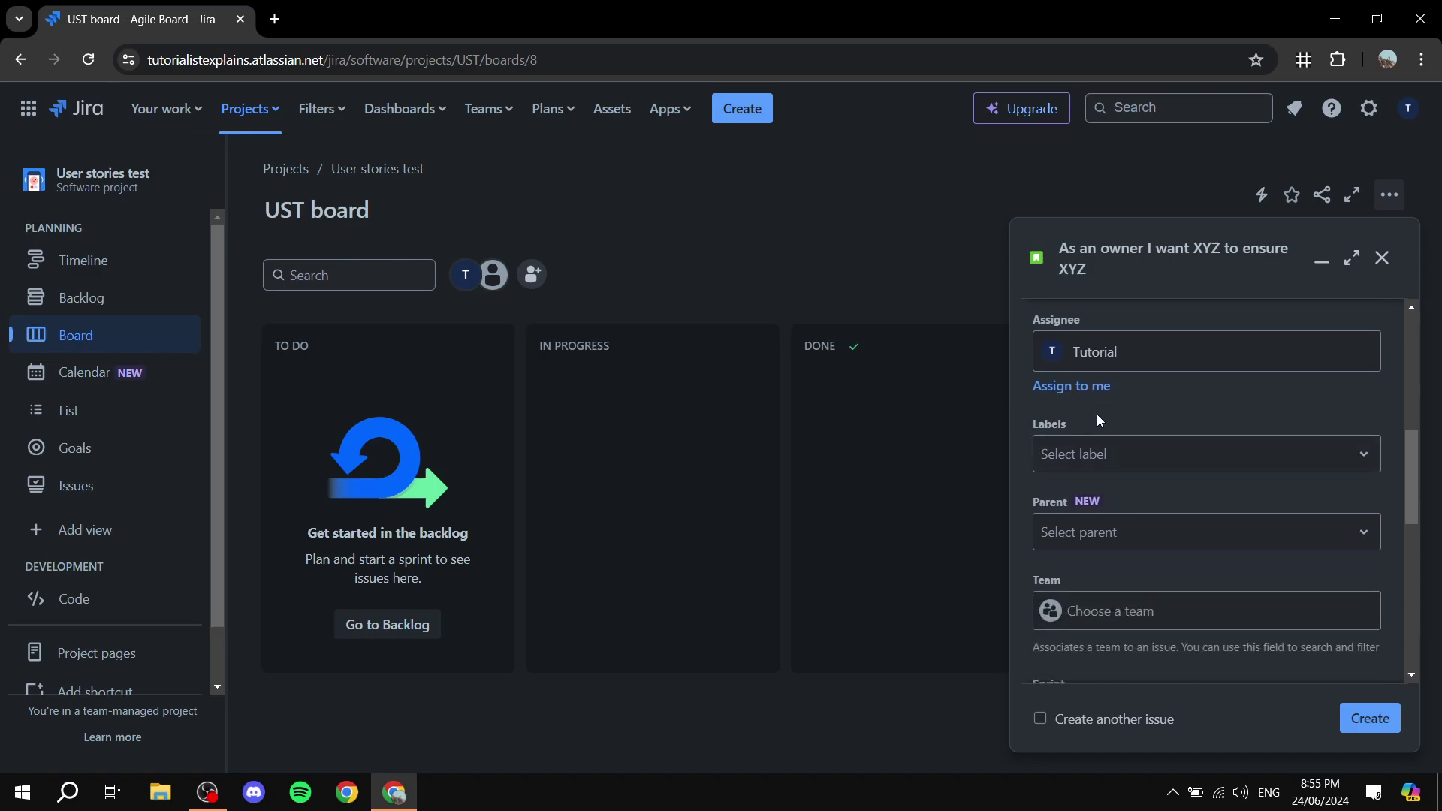
pyautogui.click(1162, 453)
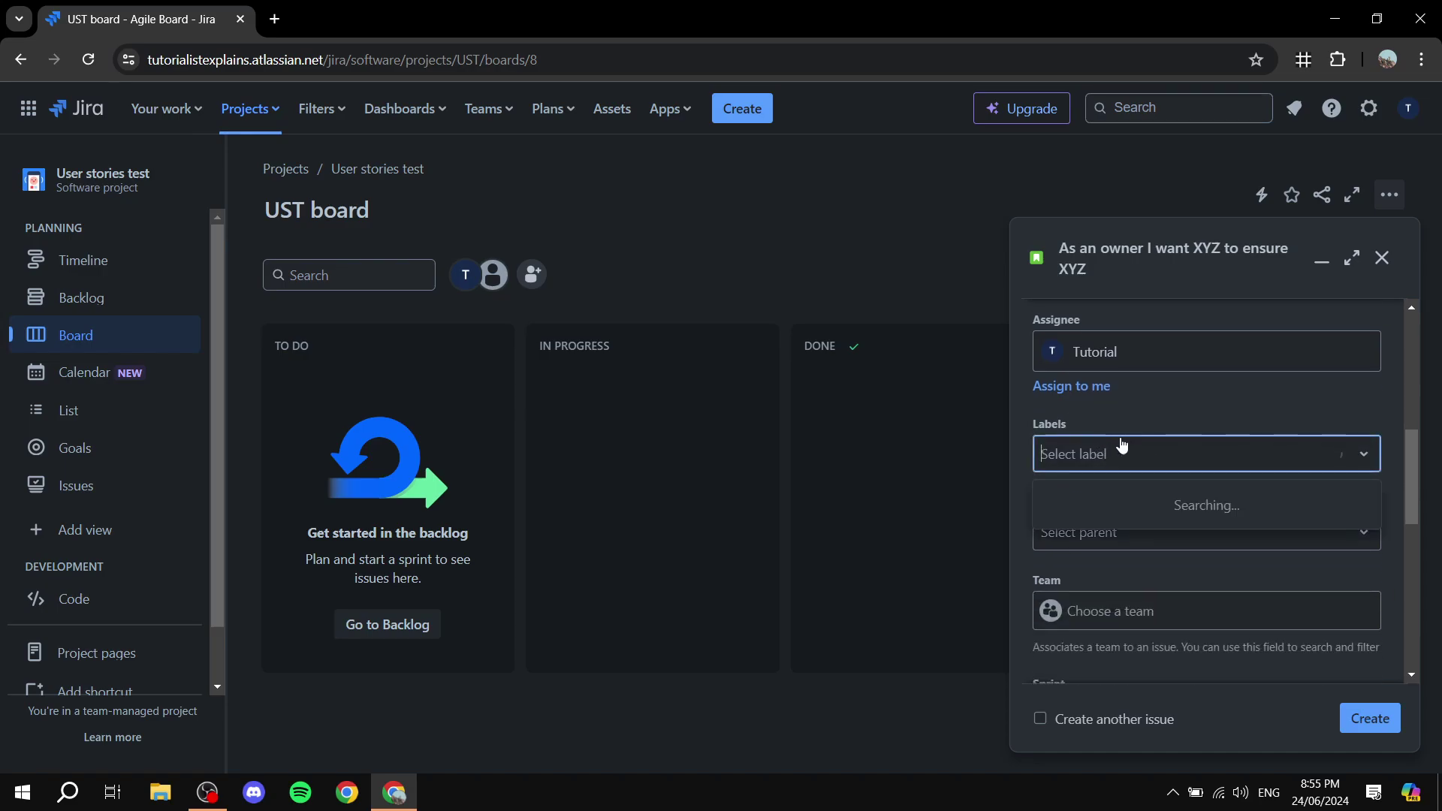
pyautogui.click(1167, 412)
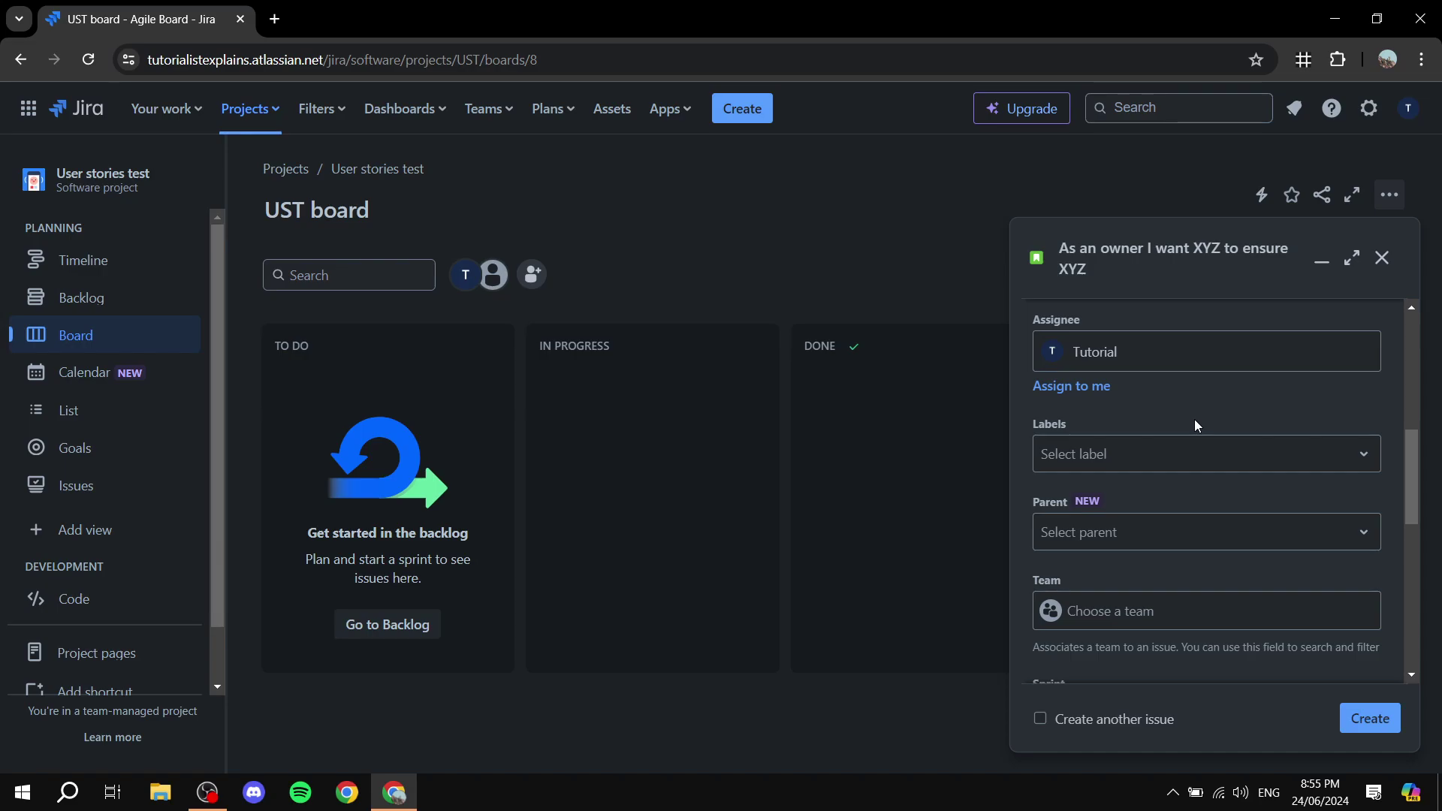
pyautogui.scroll(-1, 1281, 408)
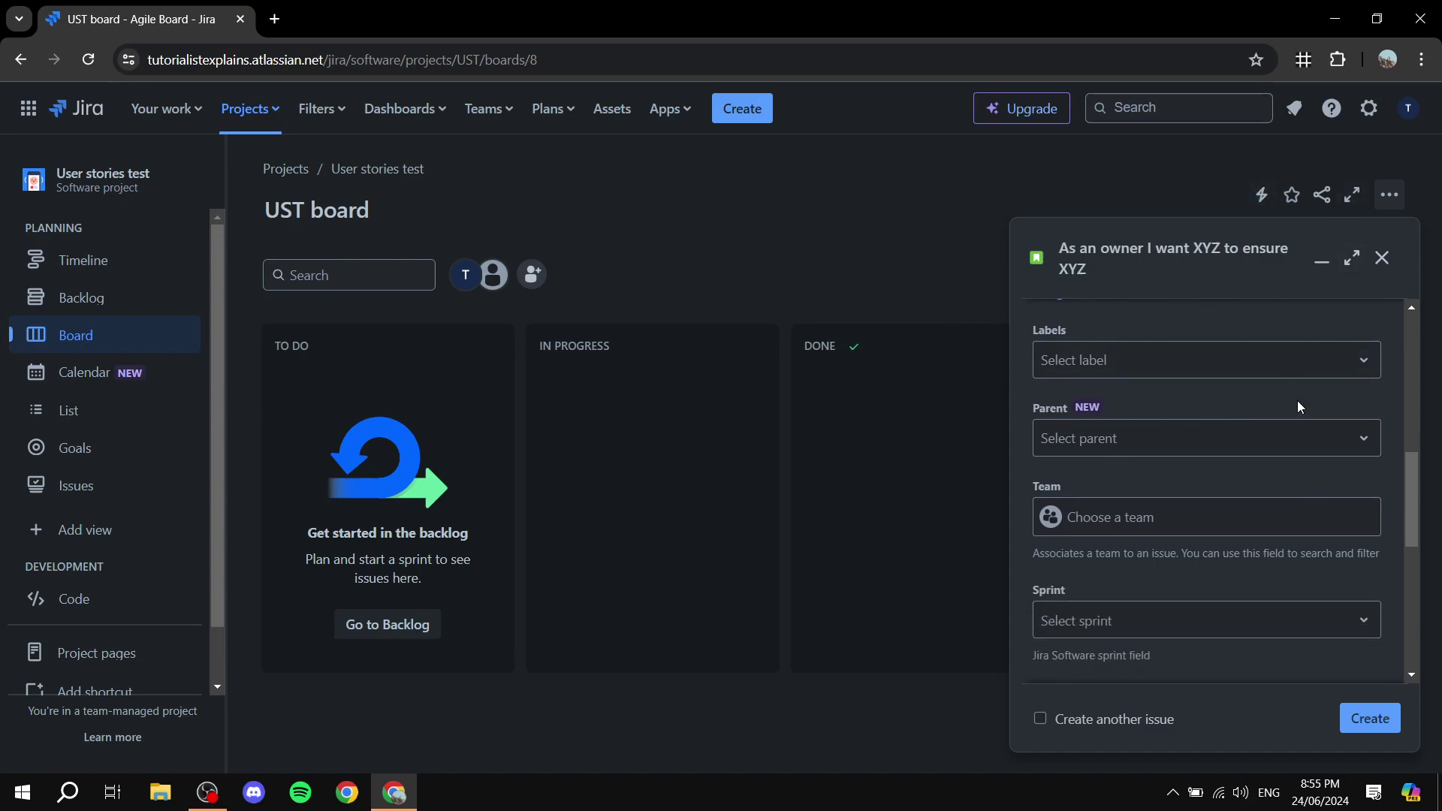
# - Leave the story's Parent field empty without choosing a parent issue
pyautogui.click(1186, 443)
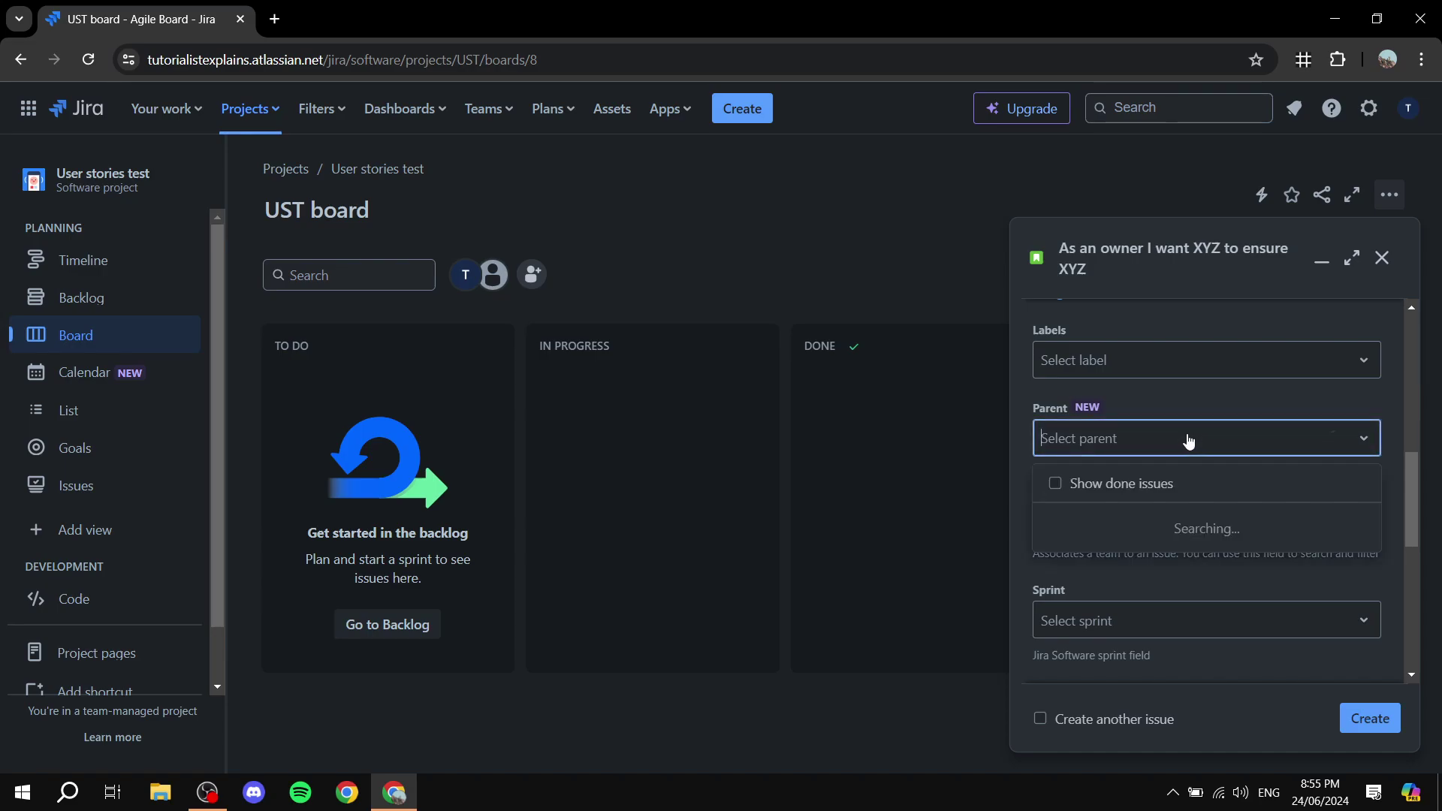
pyautogui.click(1189, 442)
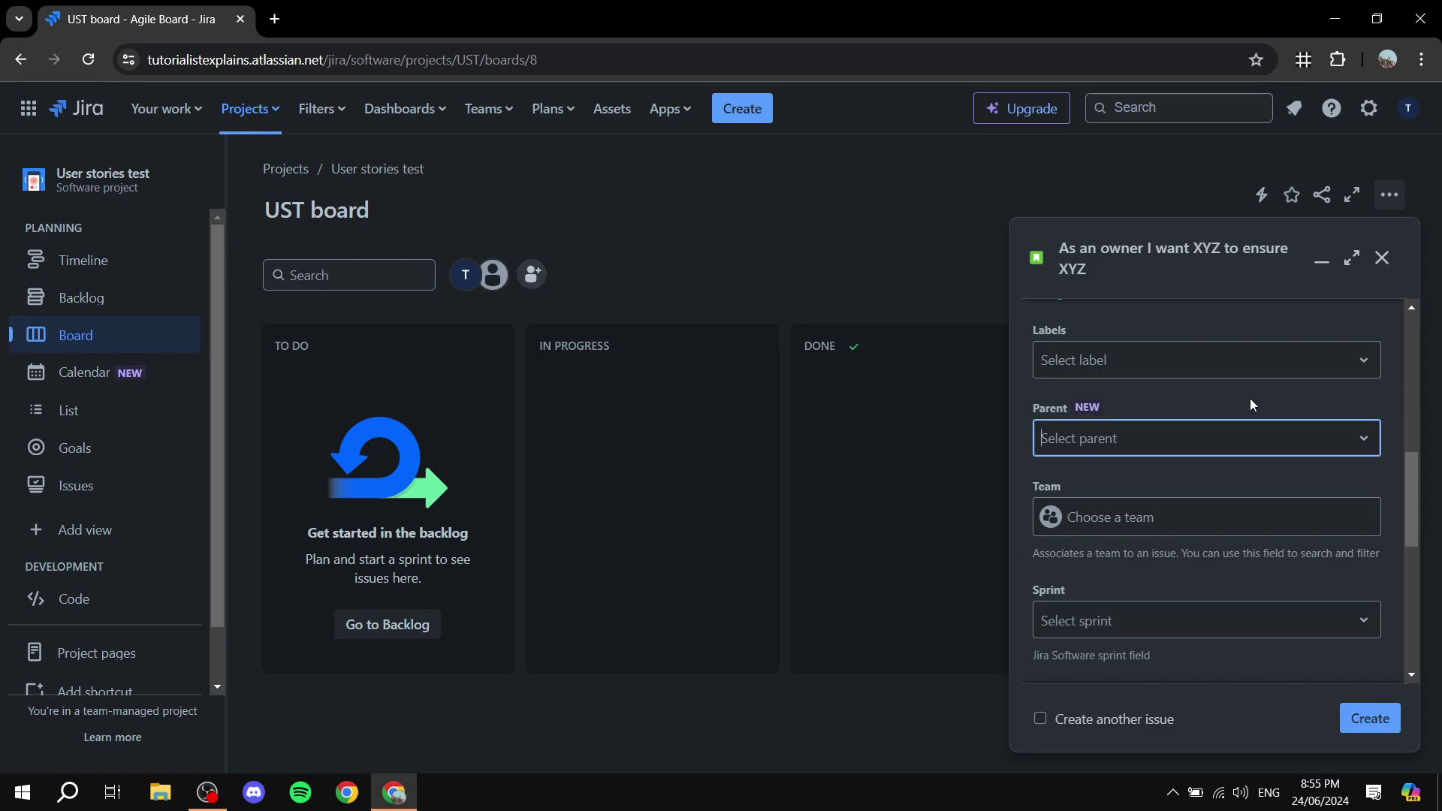
pyautogui.scroll(-1, 1164, 406)
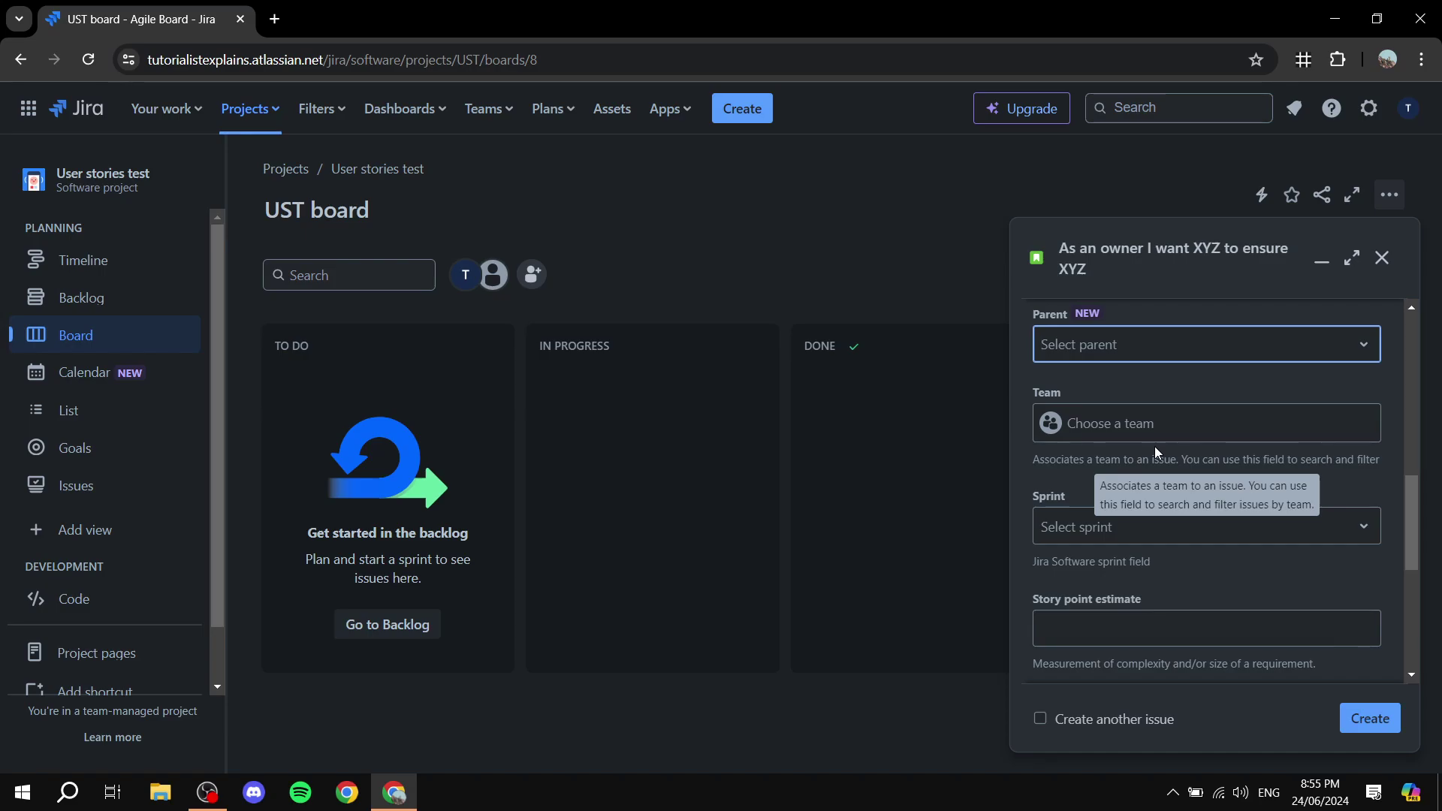
pyautogui.scroll(-1, 1176, 411)
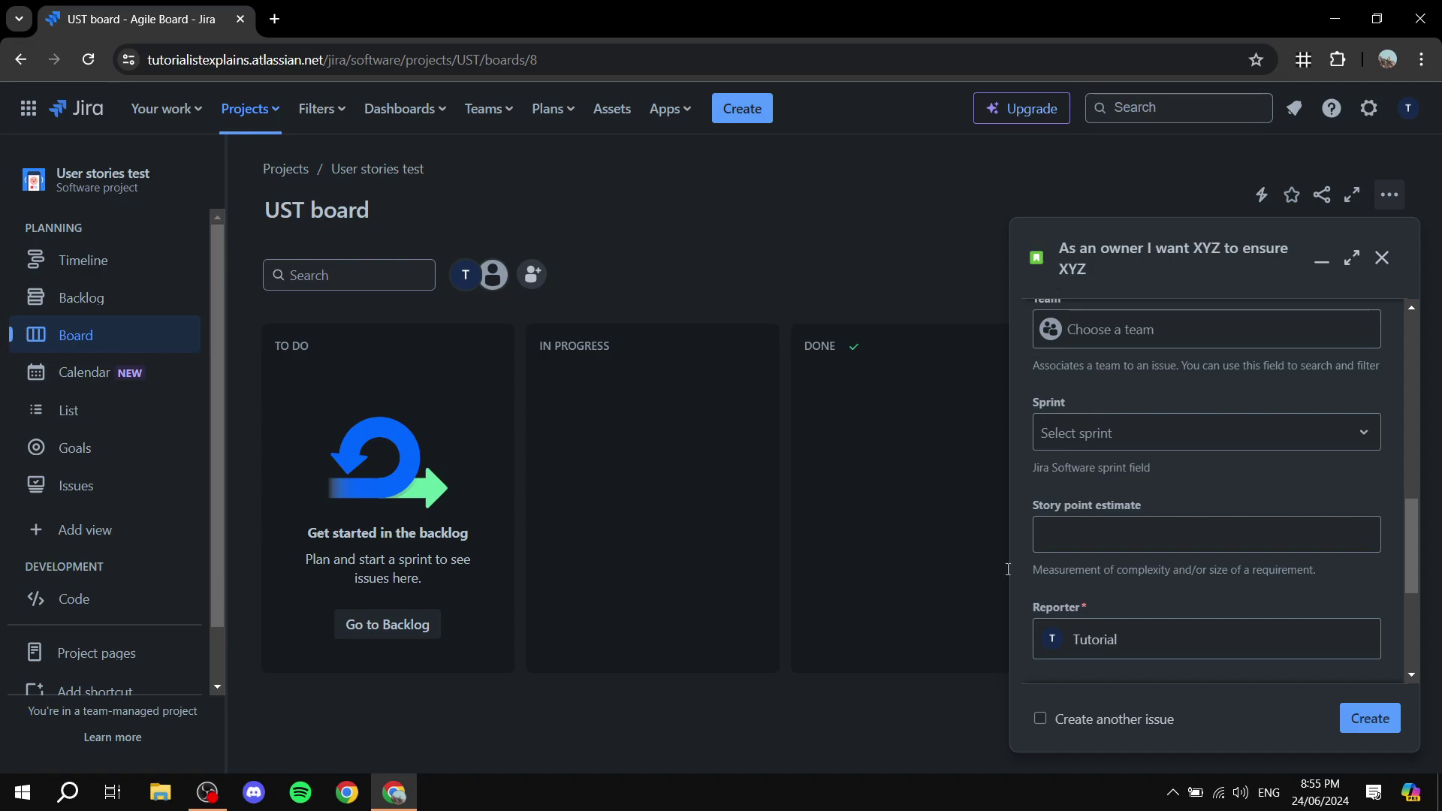
# - Assign the story to sprint UST Sprint 1
pyautogui.click(1117, 444)
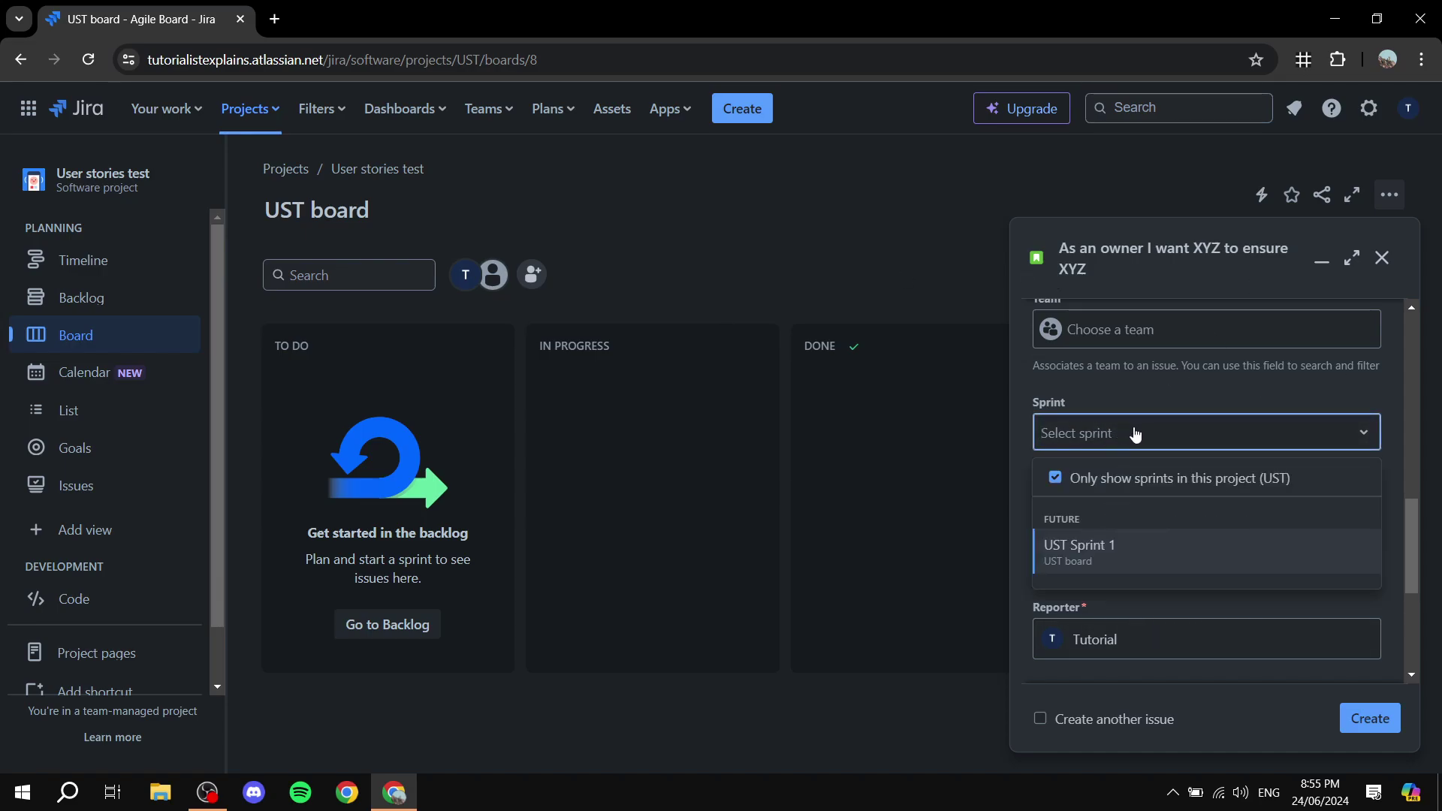
pyautogui.click(1168, 433)
pyautogui.scroll(-1, 1320, 496)
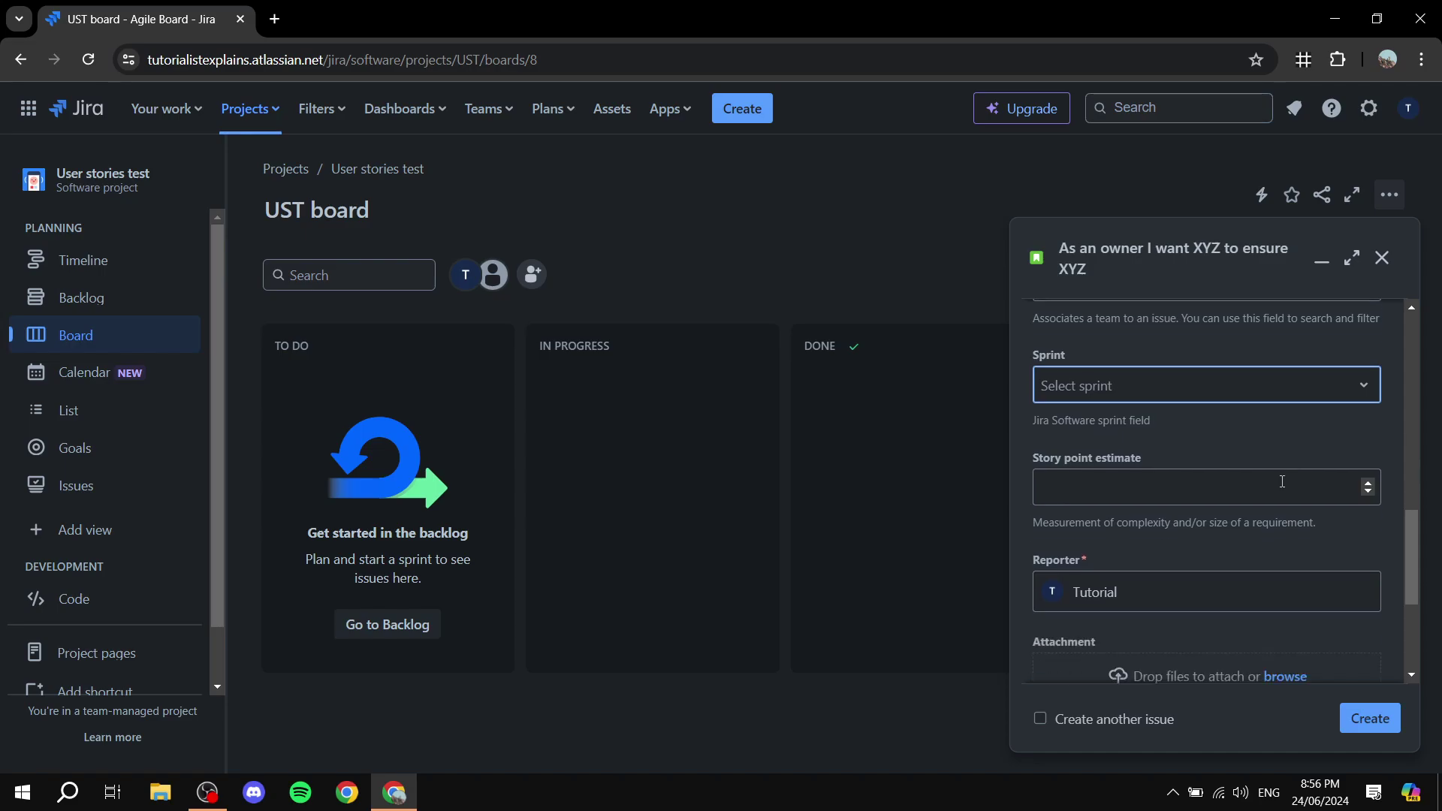
pyautogui.click(1172, 385)
pyautogui.click(1184, 480)
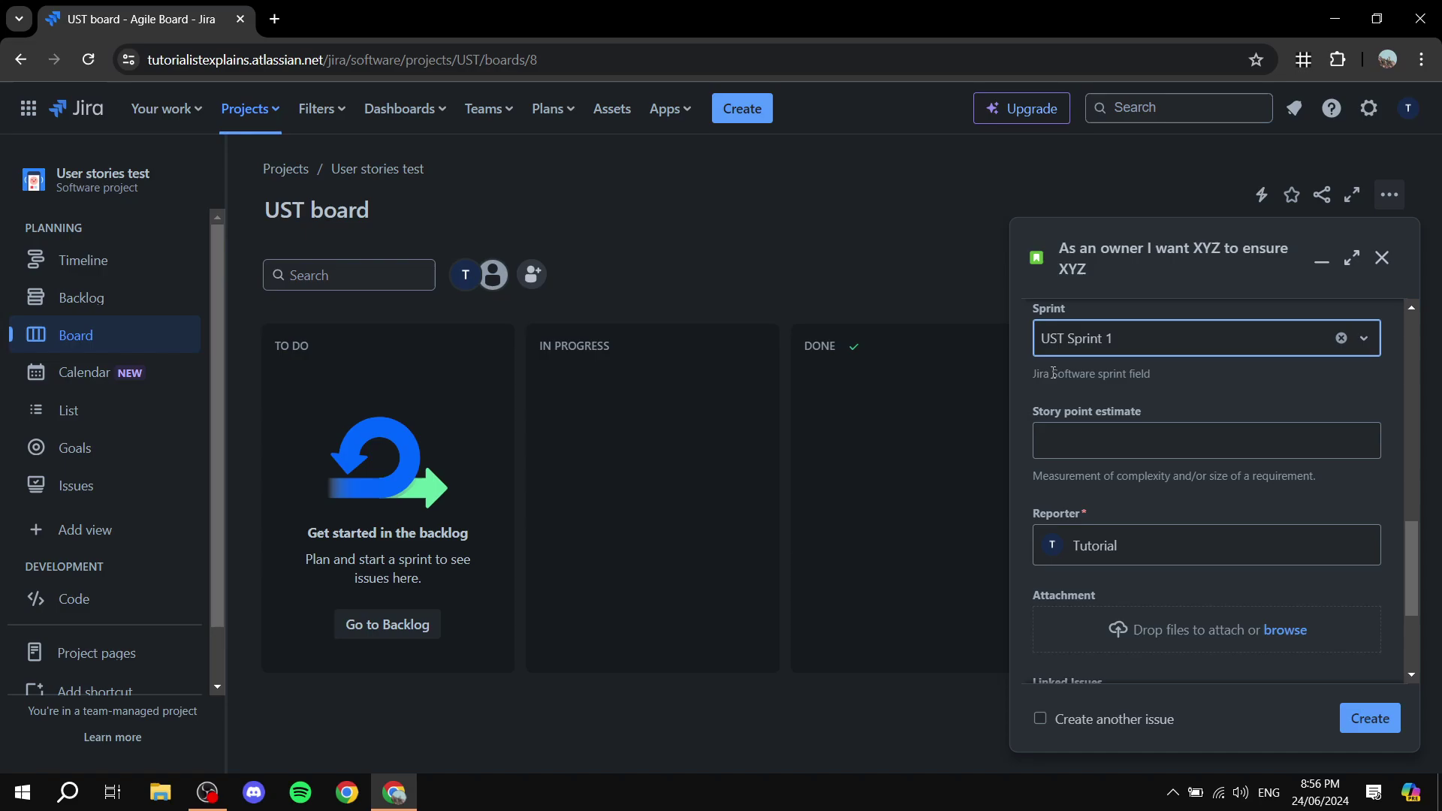
pyautogui.scroll(-1, 1155, 381)
pyautogui.click(1126, 356)
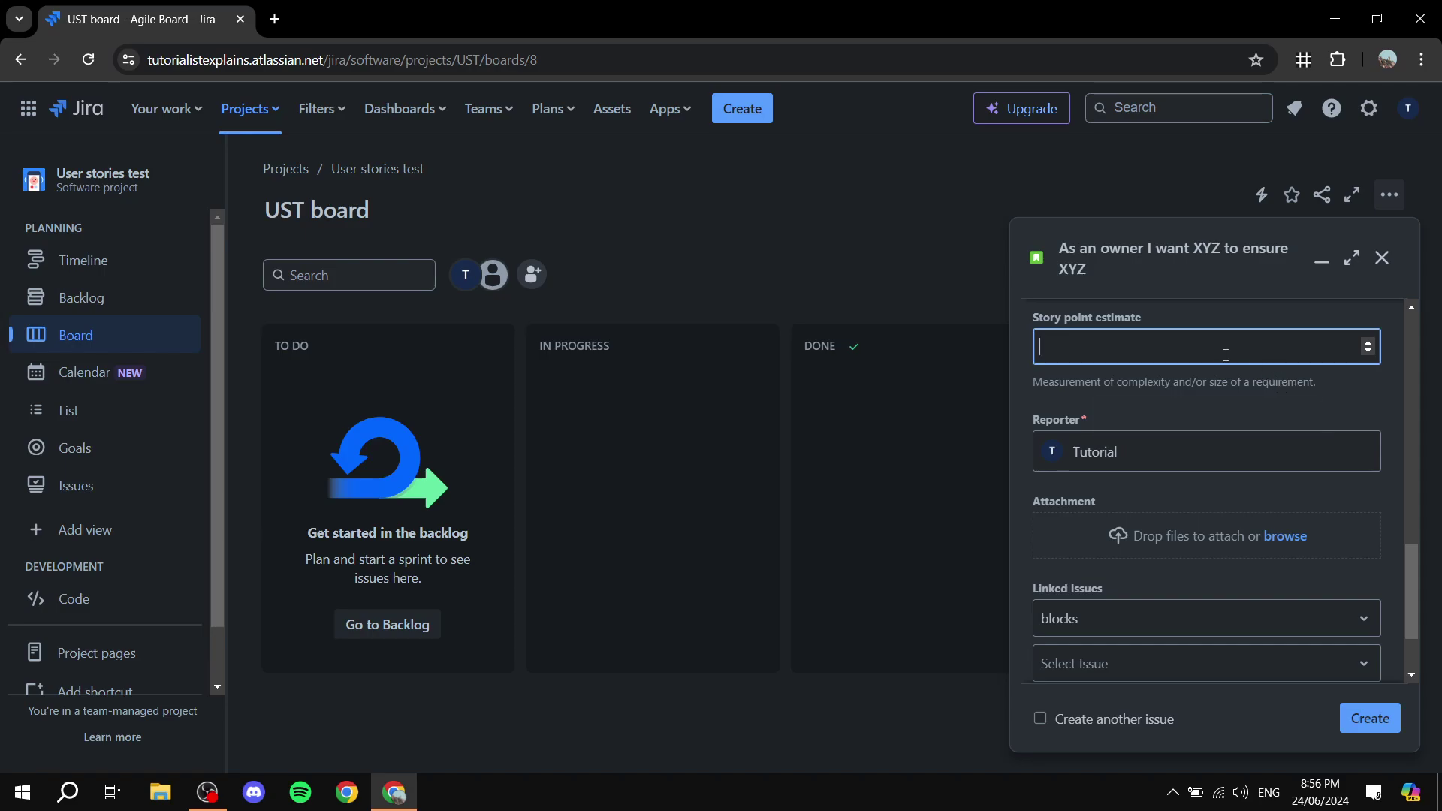
# - Set the story point estimate to 5
pyautogui.write('4')
pyautogui.click(1369, 341)
pyautogui.click(1377, 412)
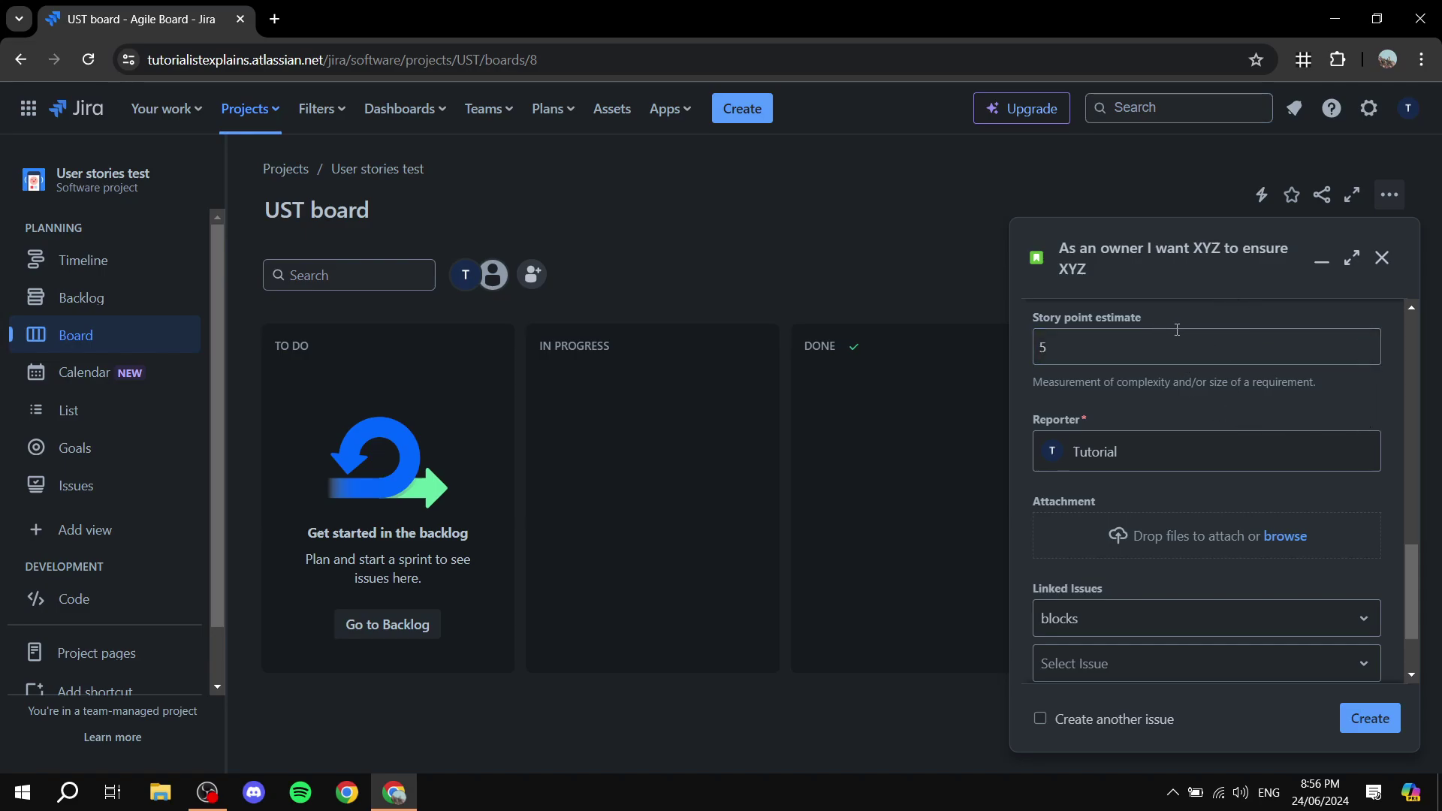
pyautogui.moveTo(1276, 347); pyautogui.dragTo(1005, 356)
pyautogui.click(1149, 322)
# - Keep the story's Reporter unchanged
pyautogui.click(1147, 454)
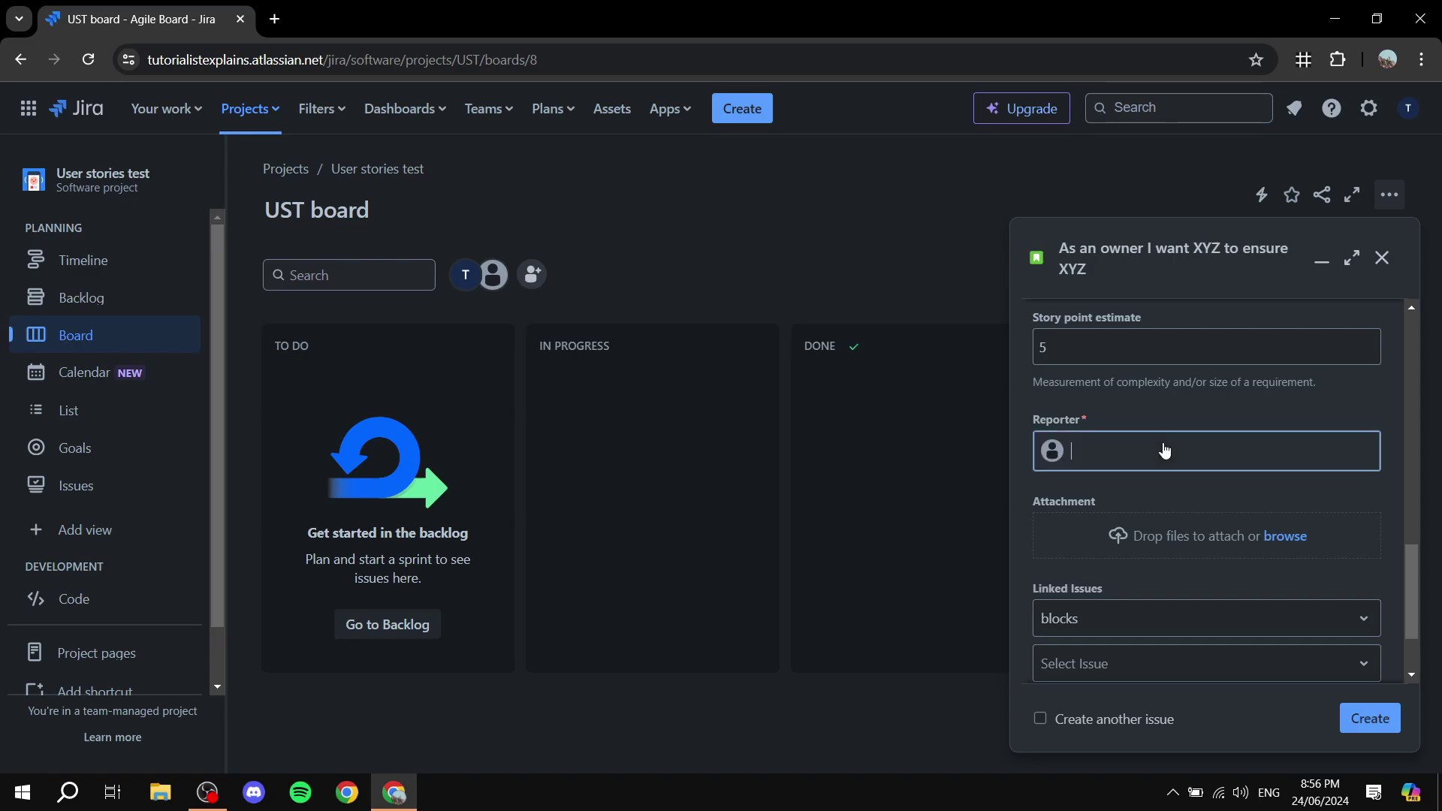
pyautogui.click(1182, 403)
pyautogui.scroll(-2, 1182, 403)
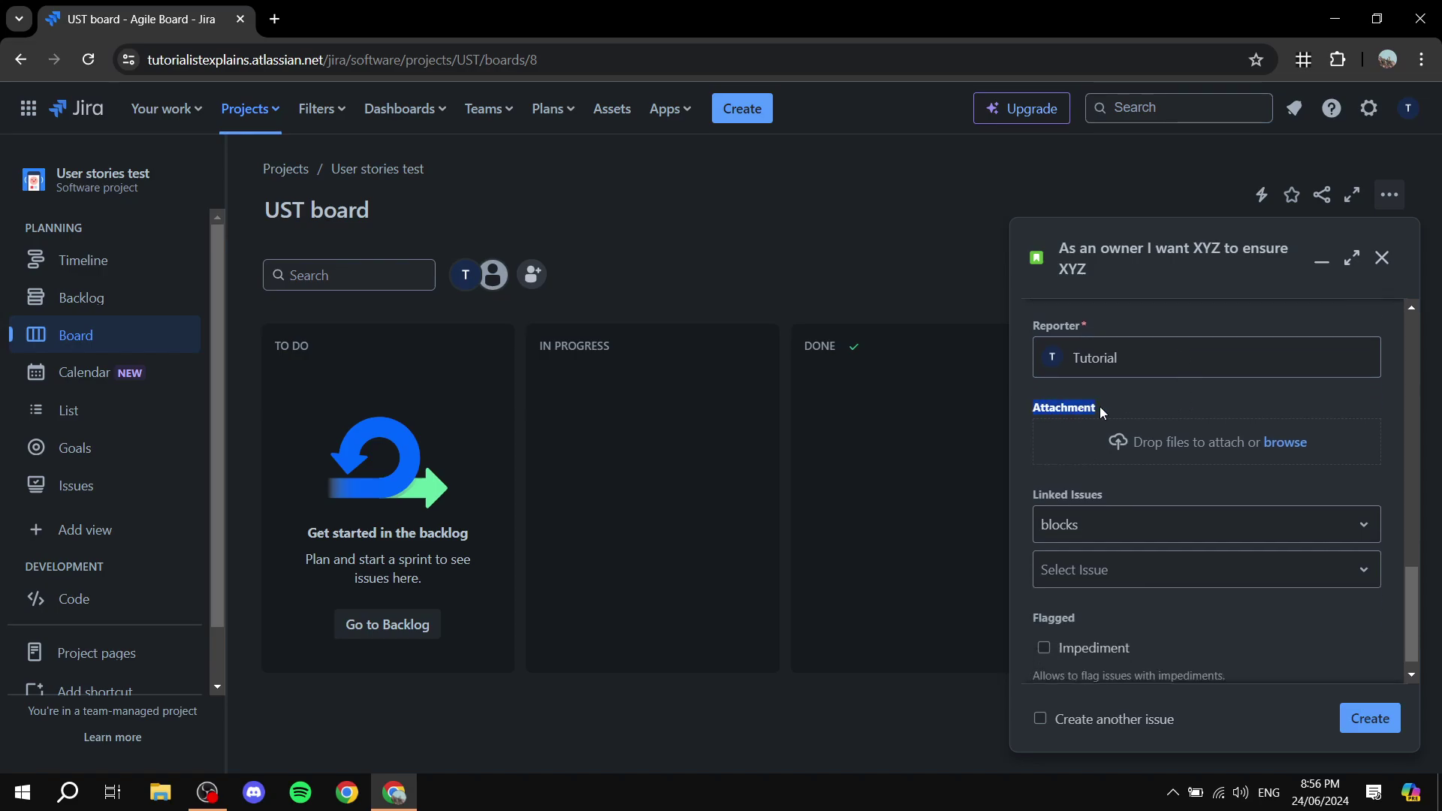
pyautogui.moveTo(1112, 400); pyautogui.dragTo(998, 408)
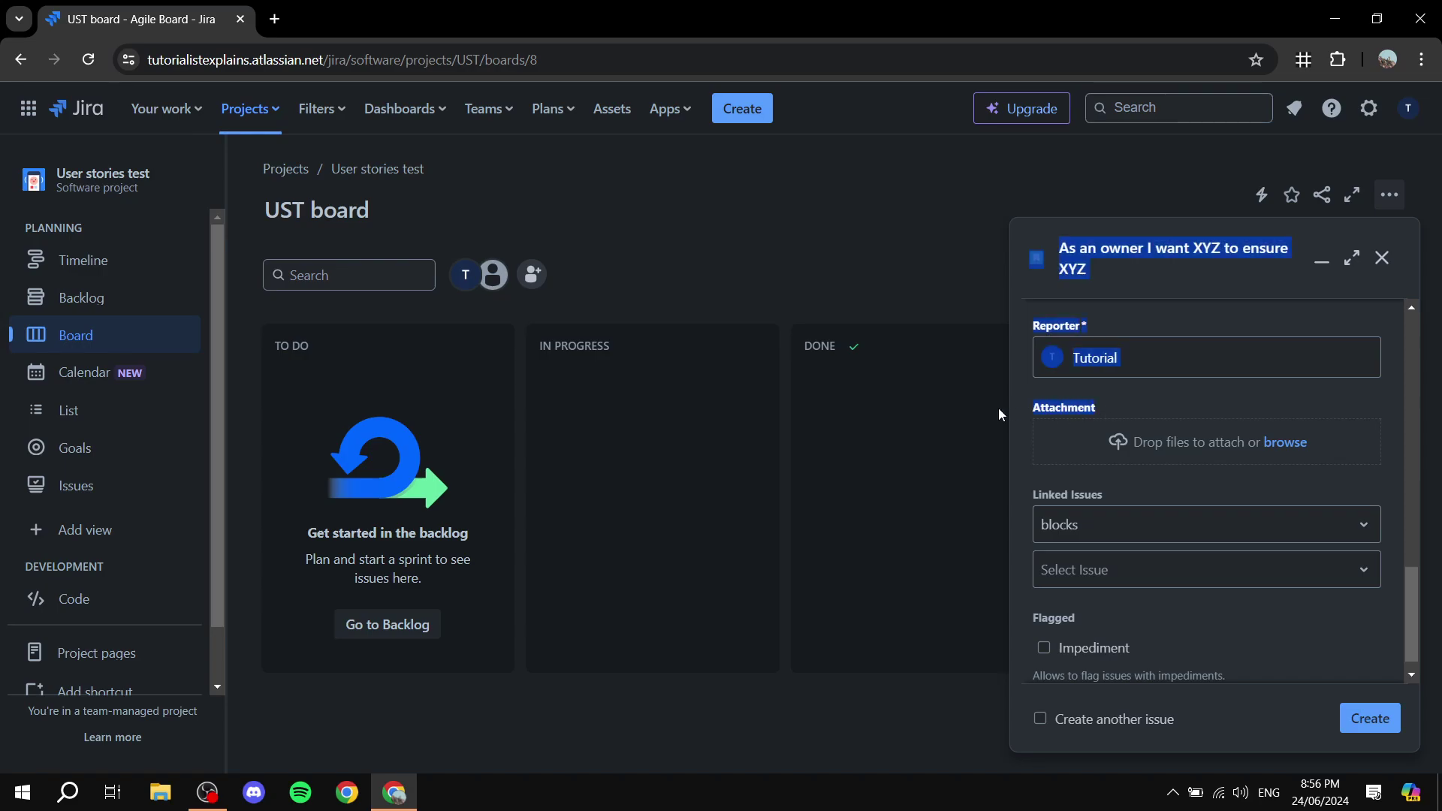
pyautogui.click(1087, 413)
pyautogui.moveTo(1106, 404); pyautogui.dragTo(1036, 409)
pyautogui.click(1110, 409)
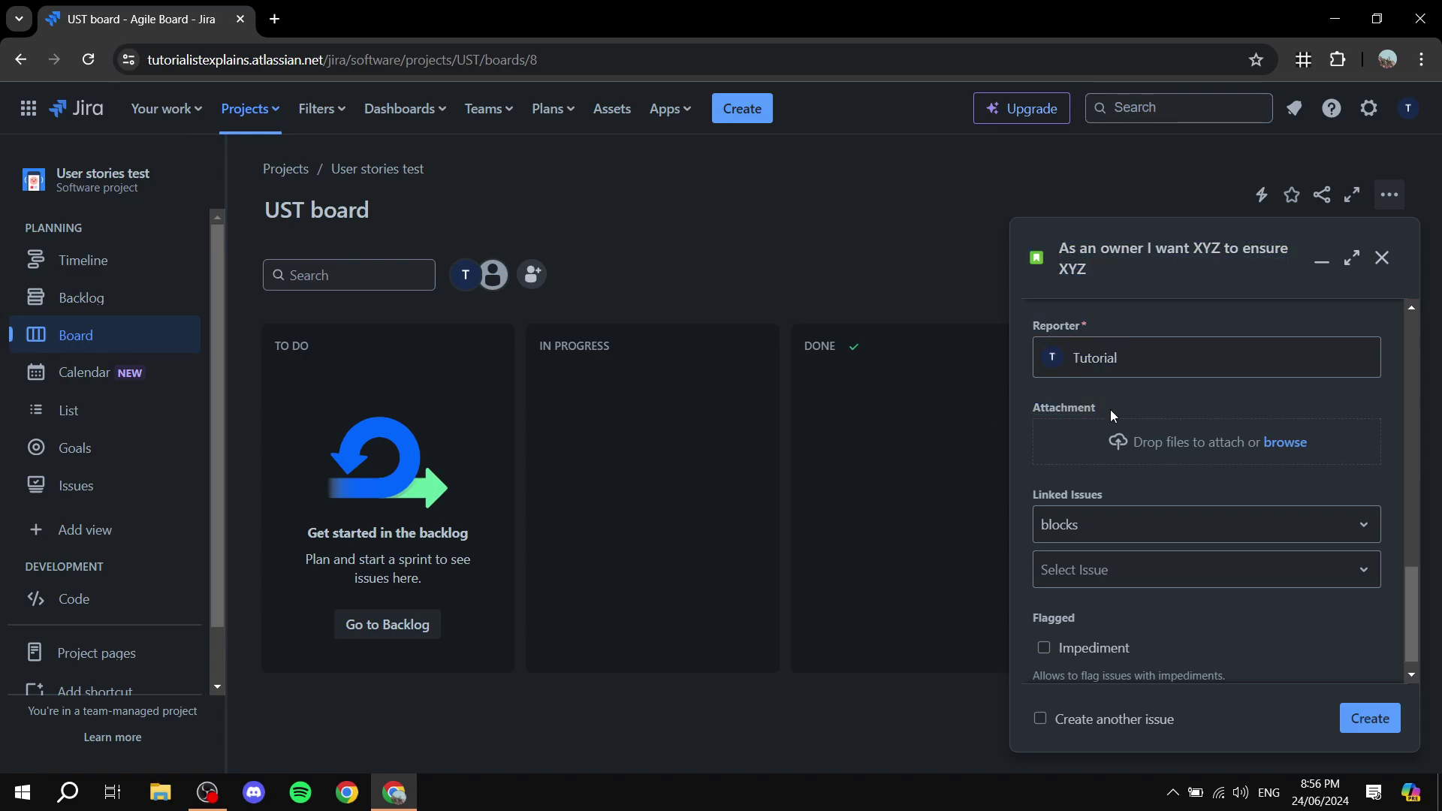
pyautogui.click(1131, 406)
# - Leave Linked Issues at link type 'blocks' with no issue chosen
pyautogui.scroll(-1, 1117, 493)
pyautogui.click(1097, 501)
pyautogui.click(1108, 501)
pyautogui.click(1169, 554)
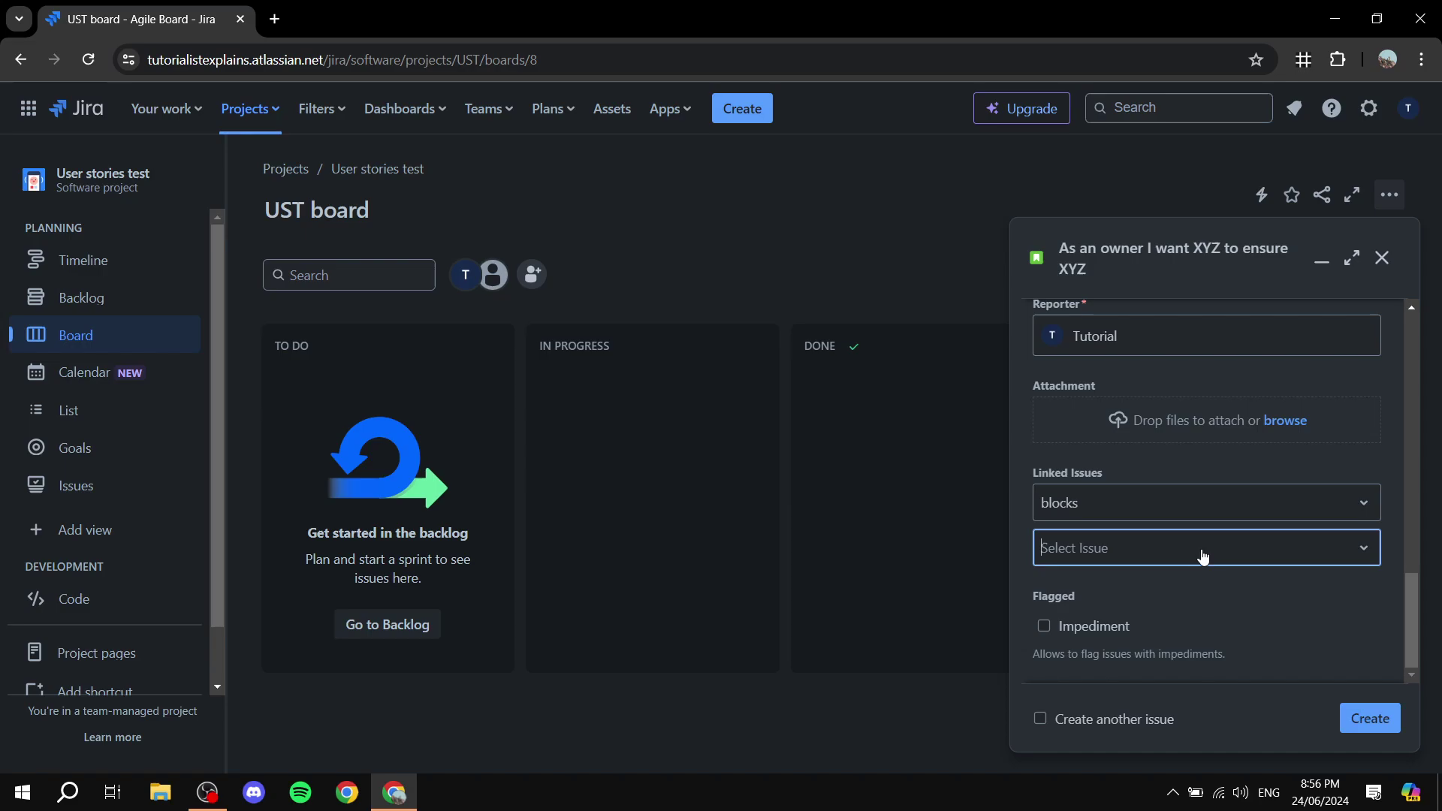
# - Create the story and go to the project backlog, dismissing the notice
pyautogui.click(1372, 719)
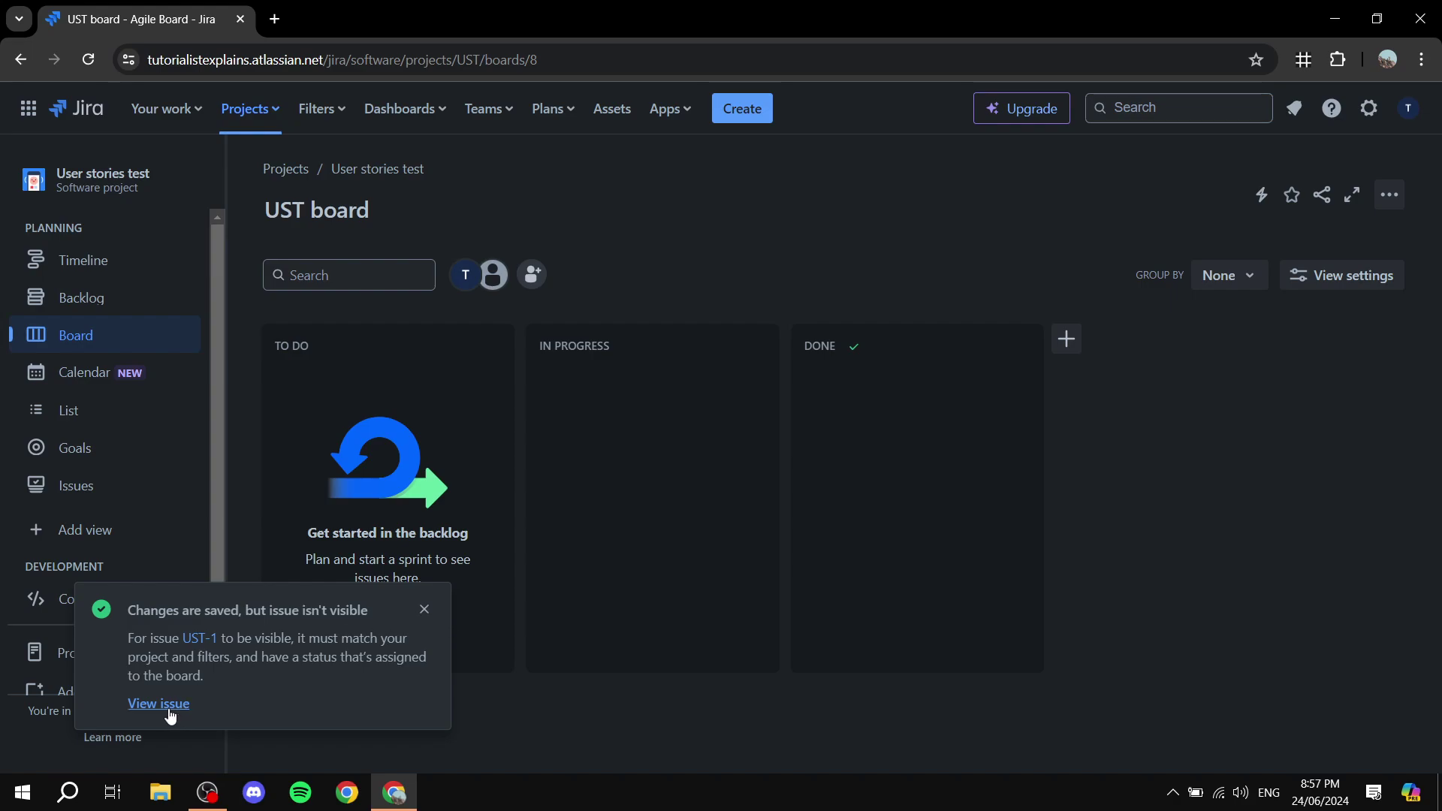
pyautogui.click(53, 297)
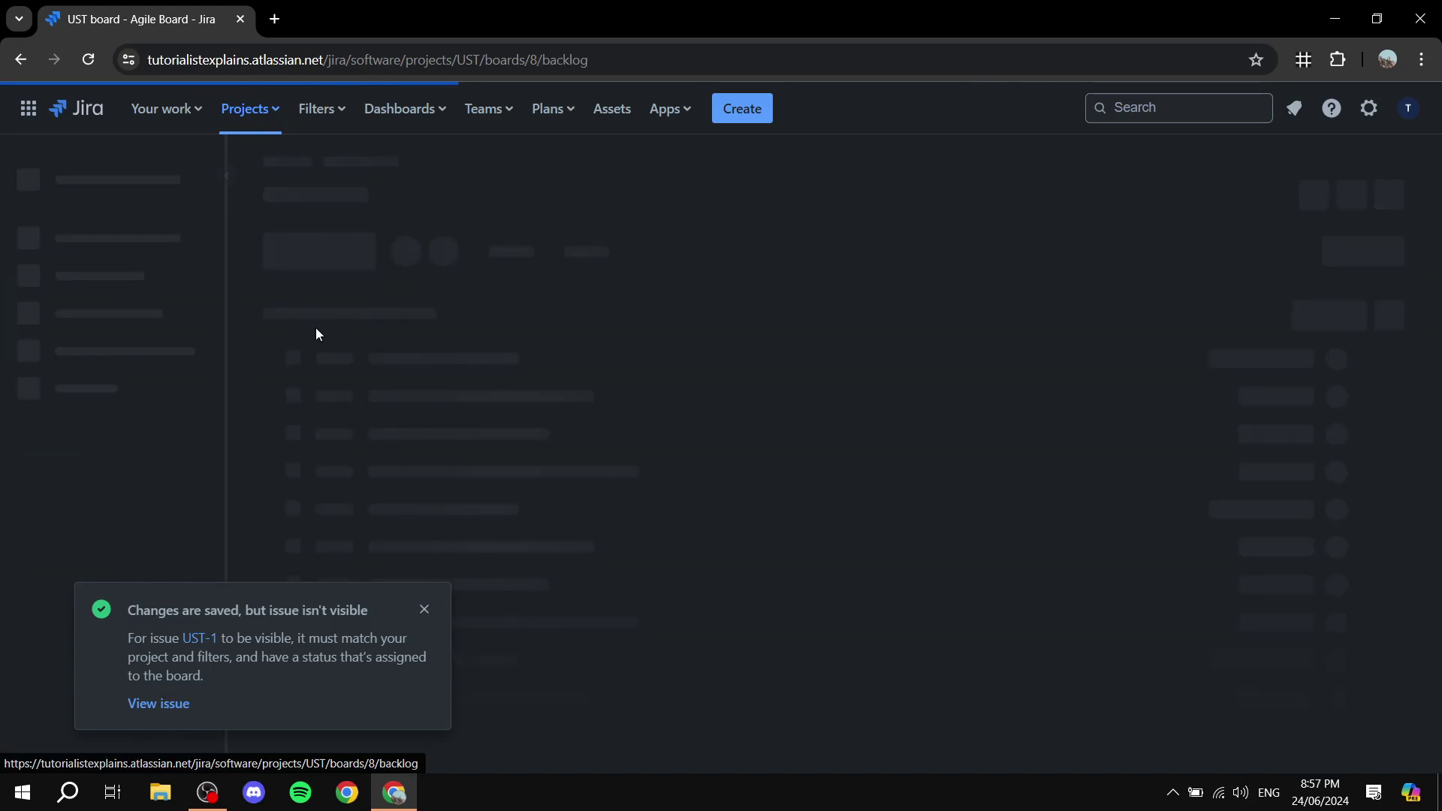
pyautogui.click(424, 610)
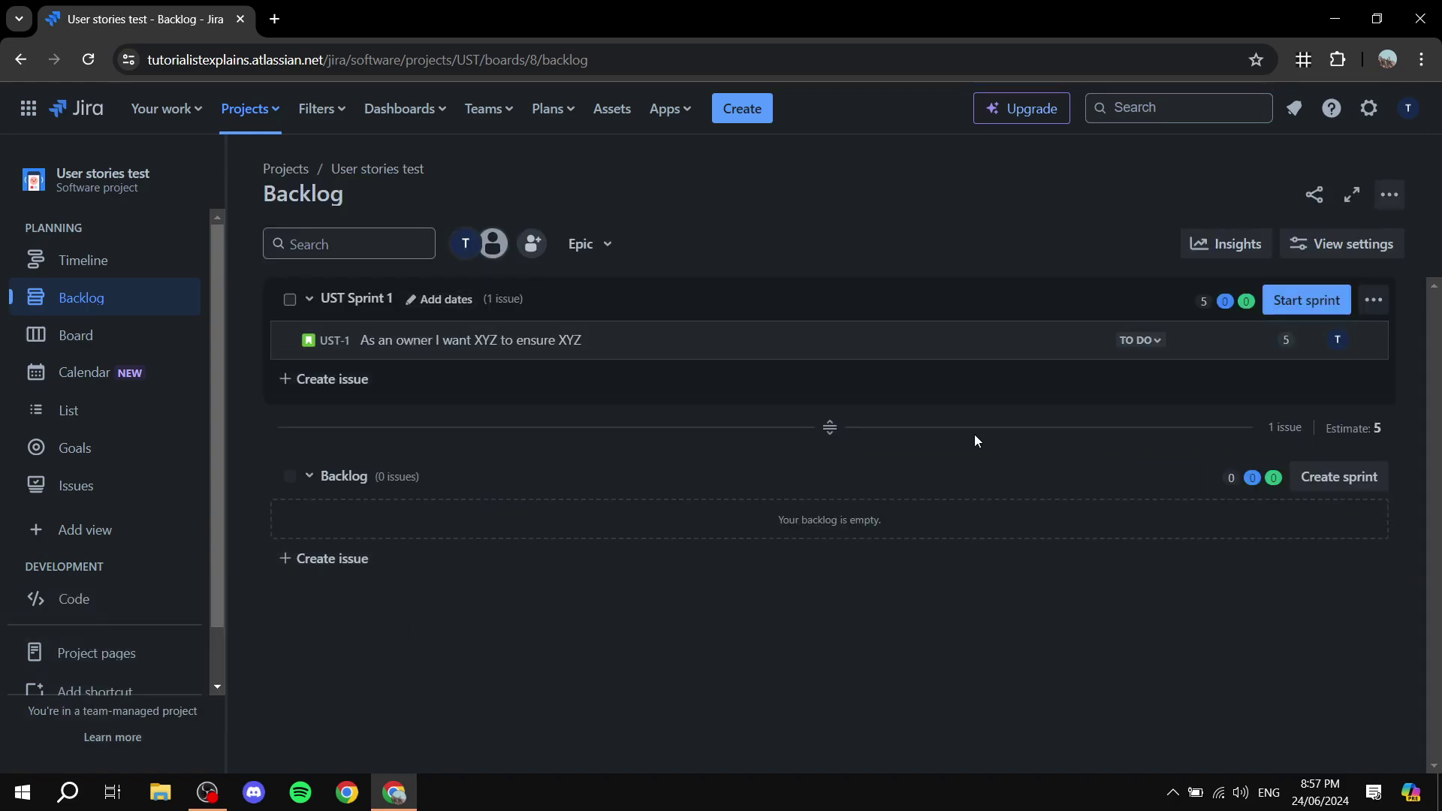
# - Open story UST-1's details and review them: UST Sprint 1, To Do, 5 points
pyautogui.click(406, 343)
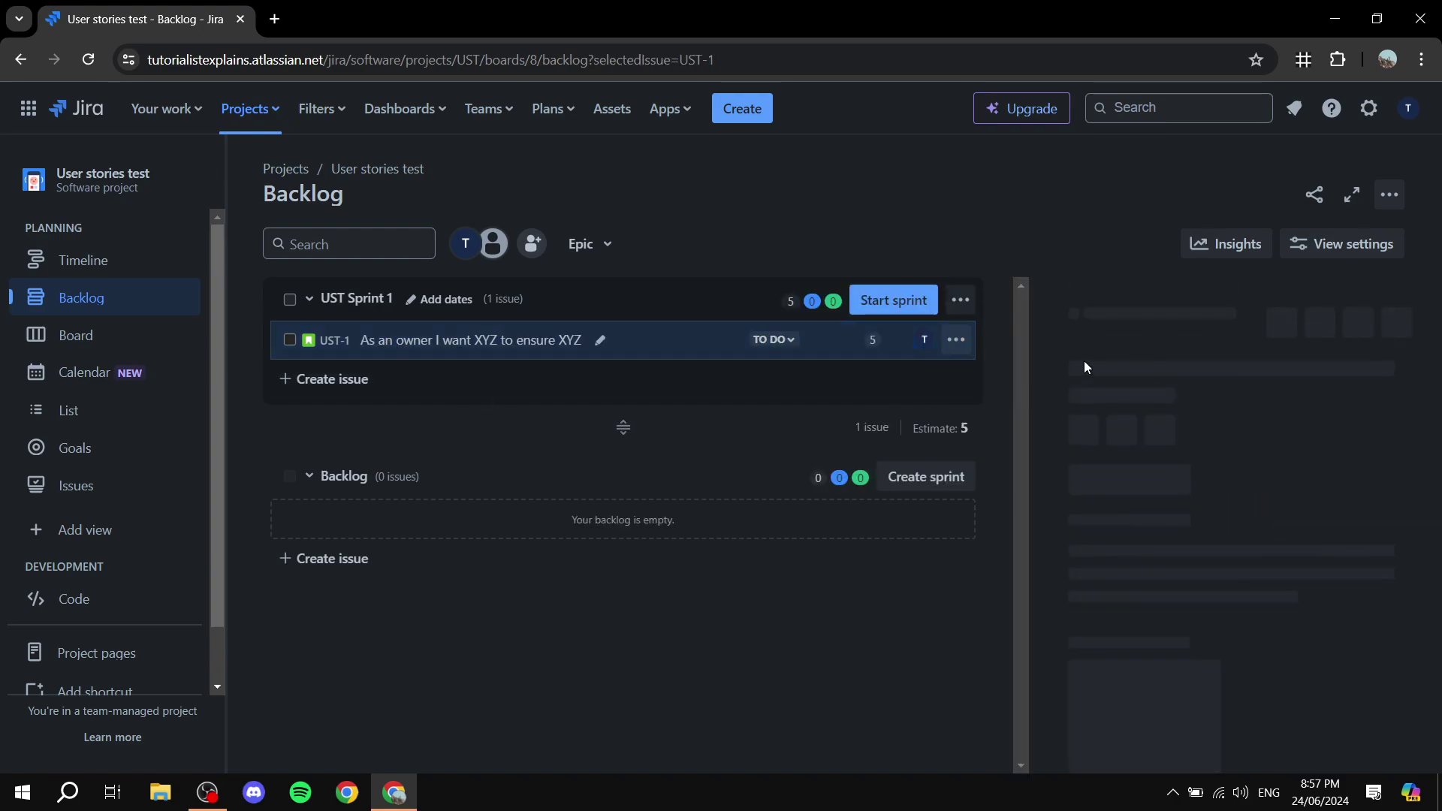
pyautogui.scroll(-1, 1286, 443)
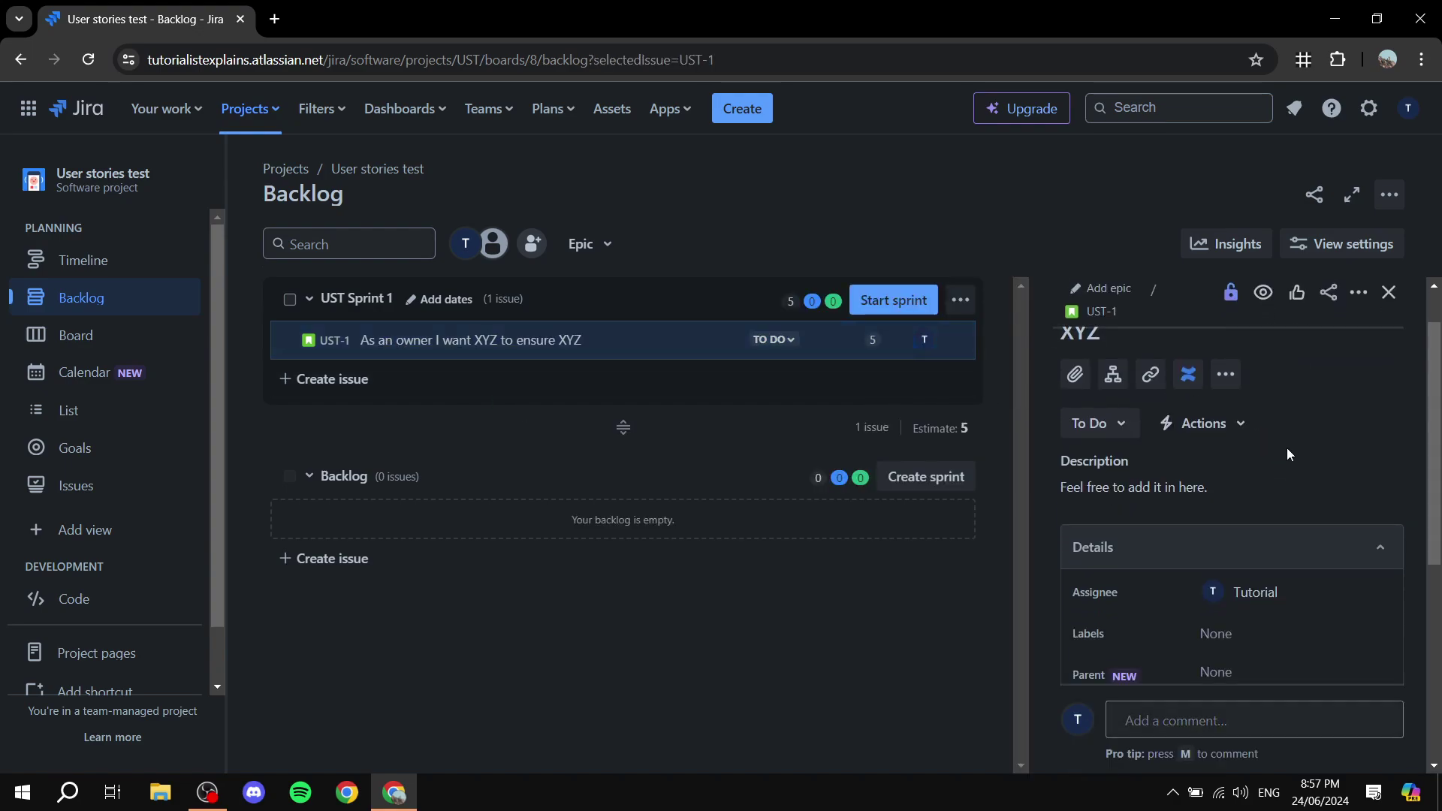
pyautogui.scroll(-3, 1287, 444)
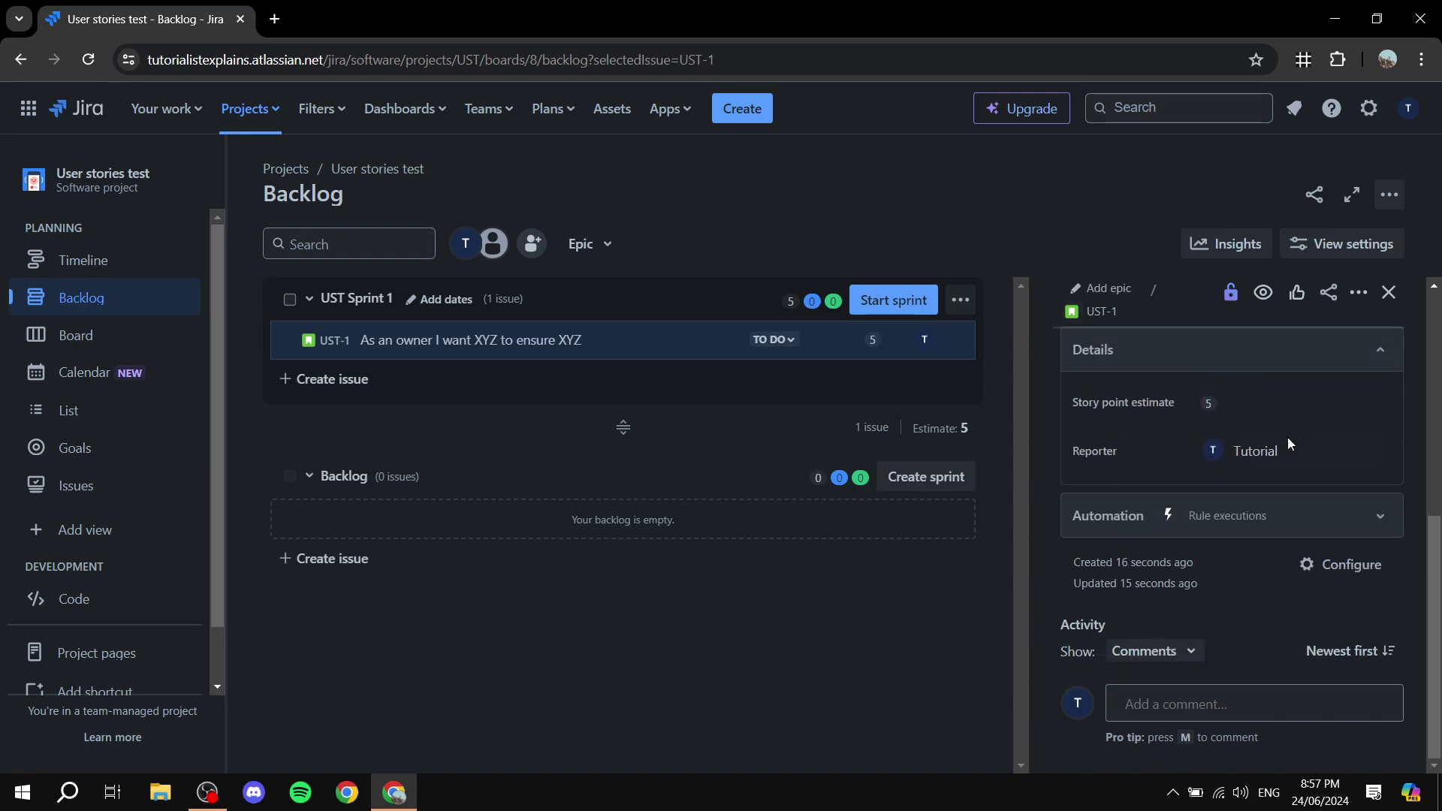
pyautogui.scroll(5, 1271, 491)
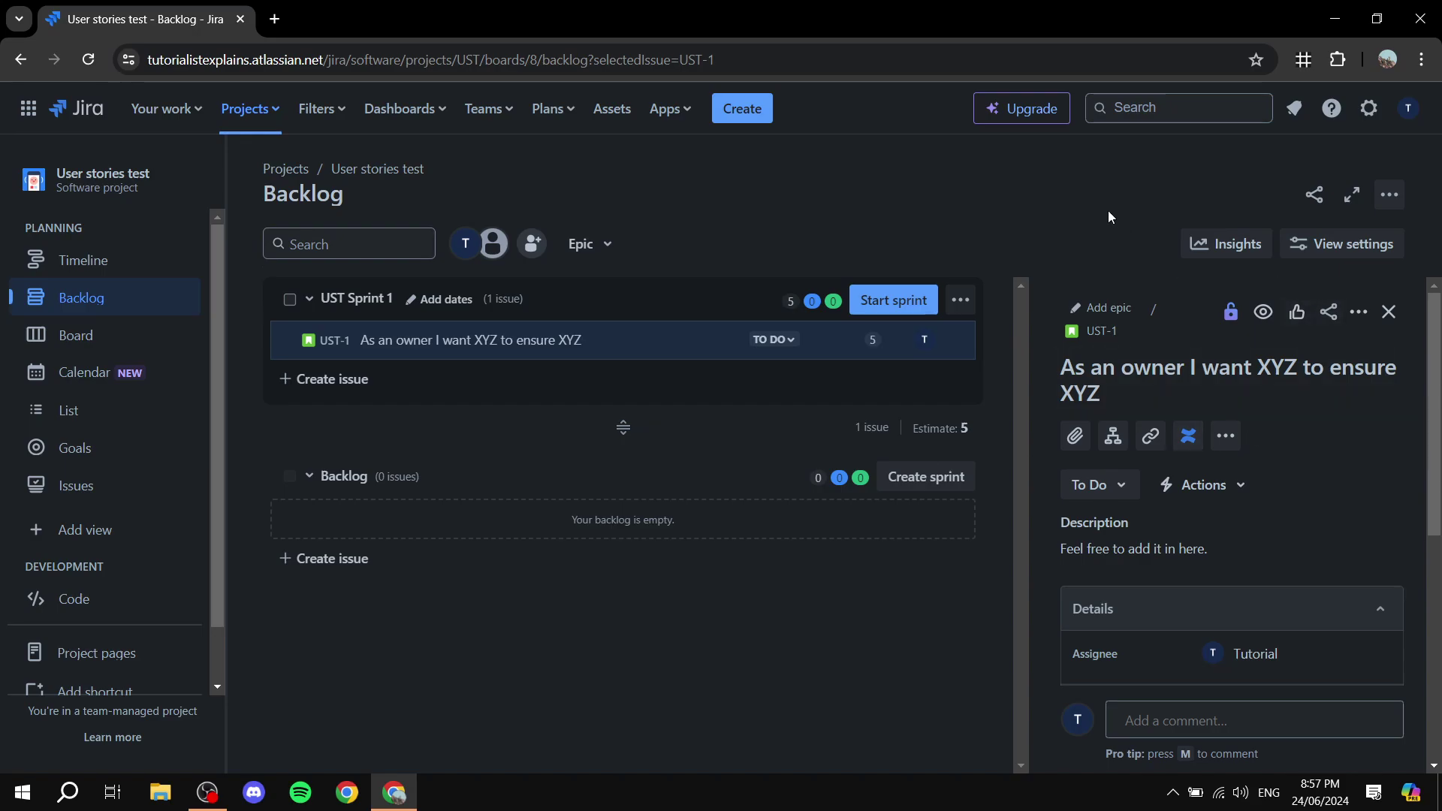
# - Show the project Timeline, abandoning the Create Epic entry and the new-issue form unsaved
pyautogui.click(98, 265)
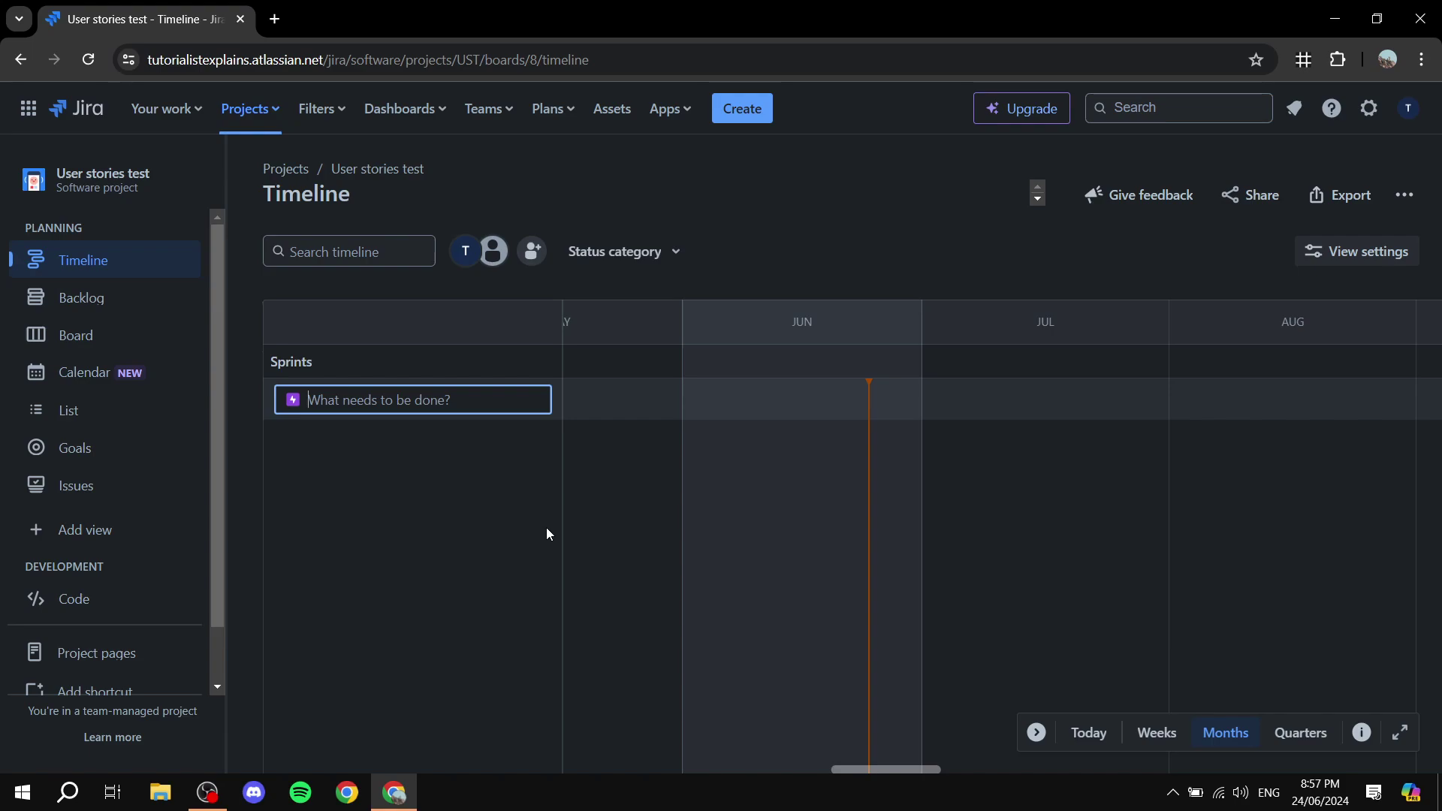
pyautogui.click(366, 457)
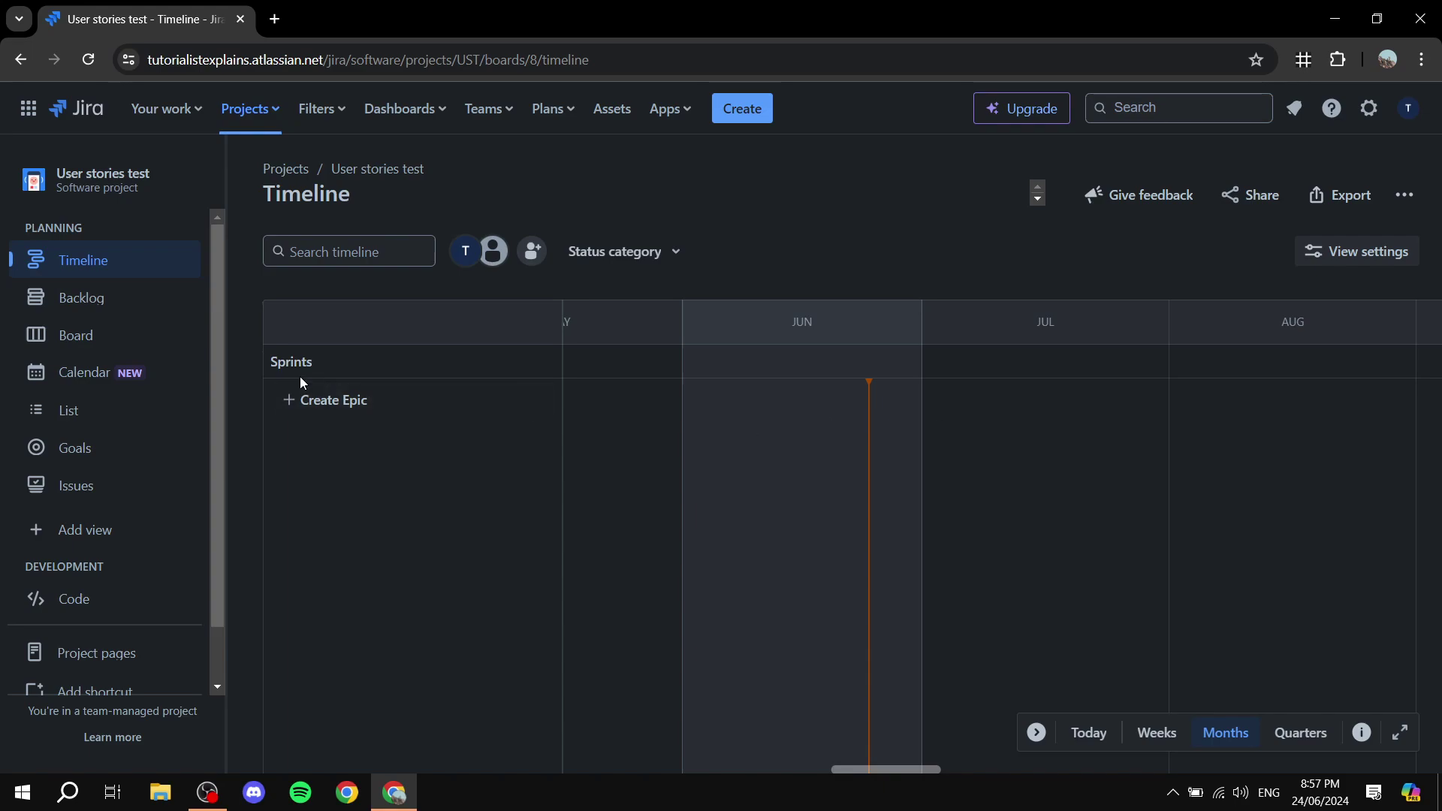
pyautogui.click(331, 406)
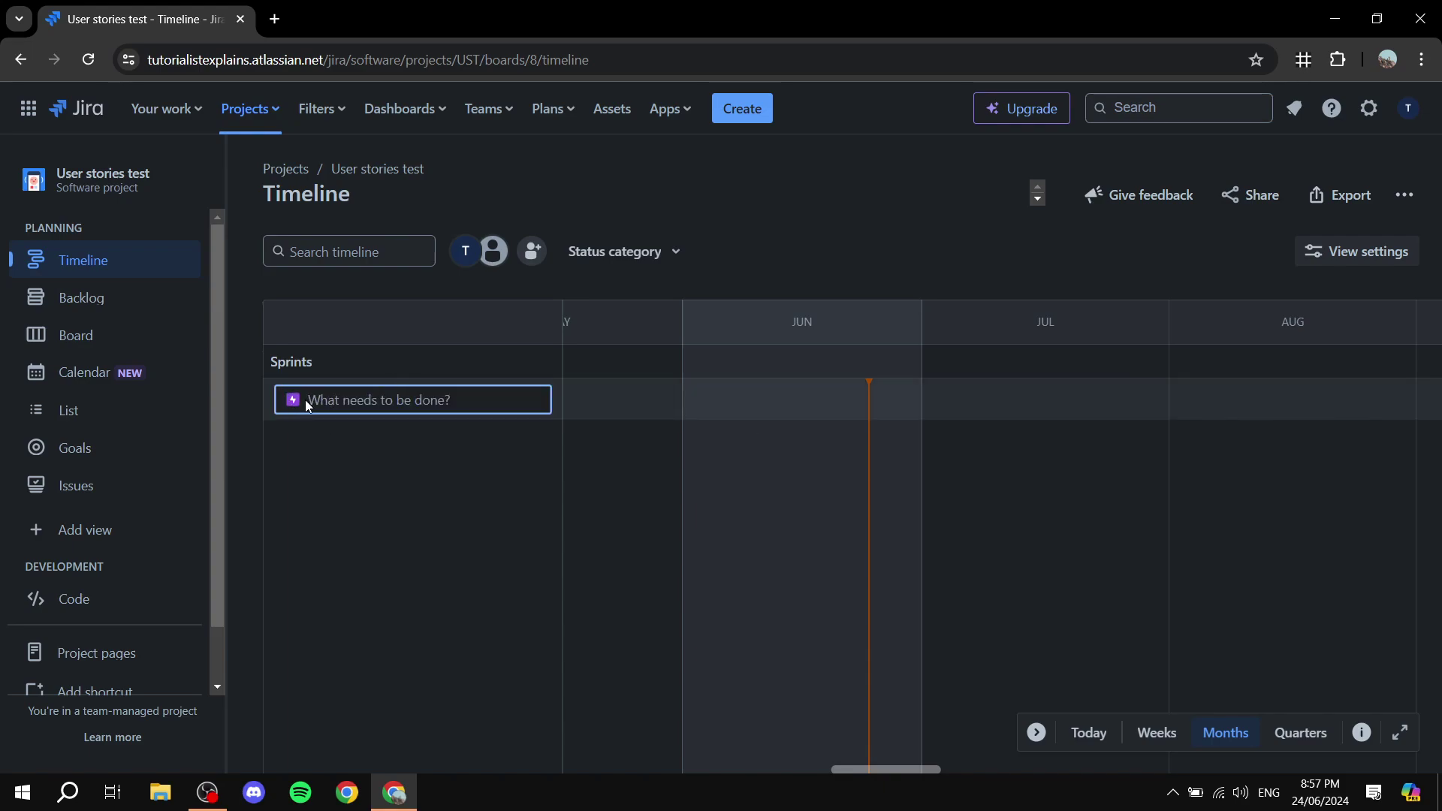
pyautogui.click(493, 455)
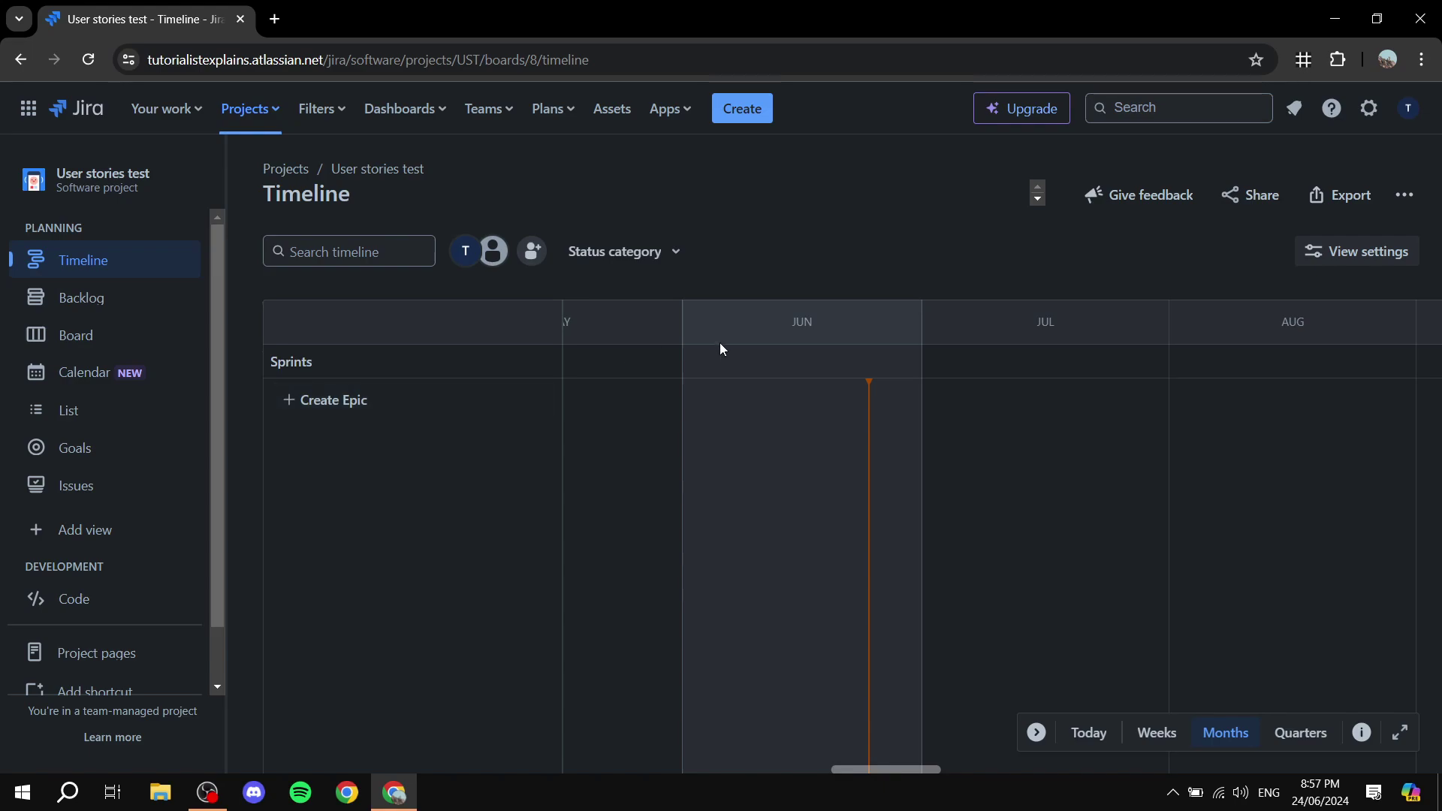
pyautogui.click(749, 116)
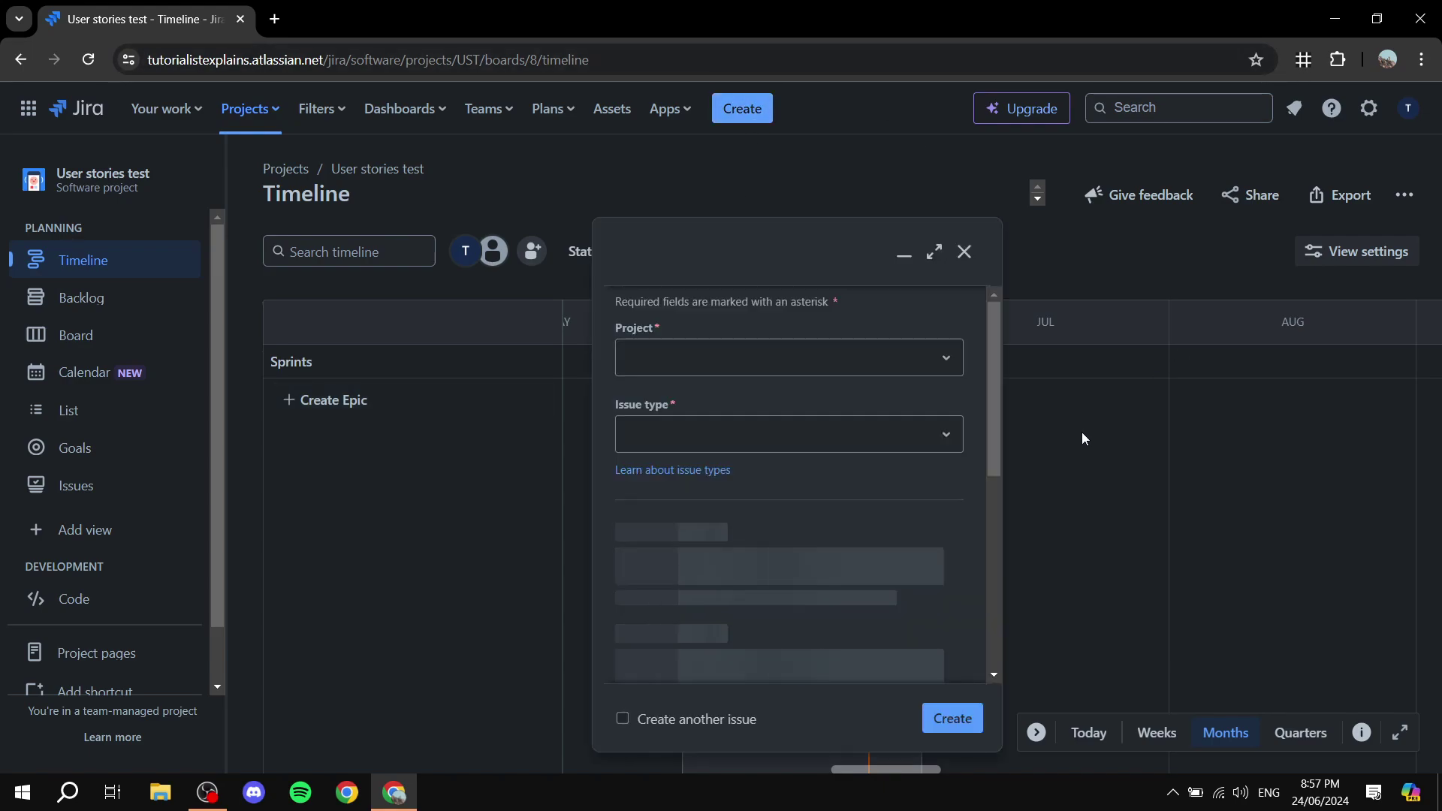
pyautogui.click(965, 253)
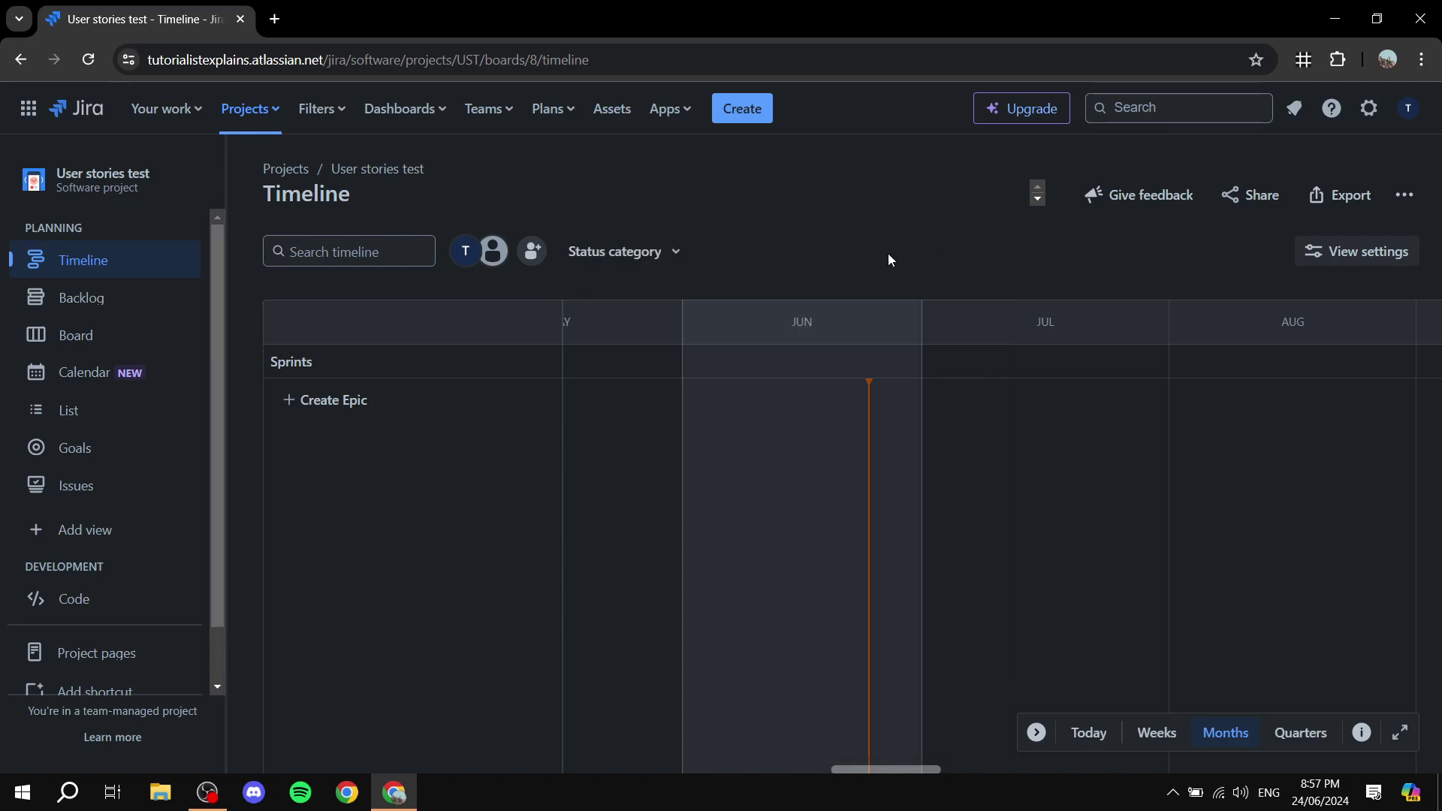